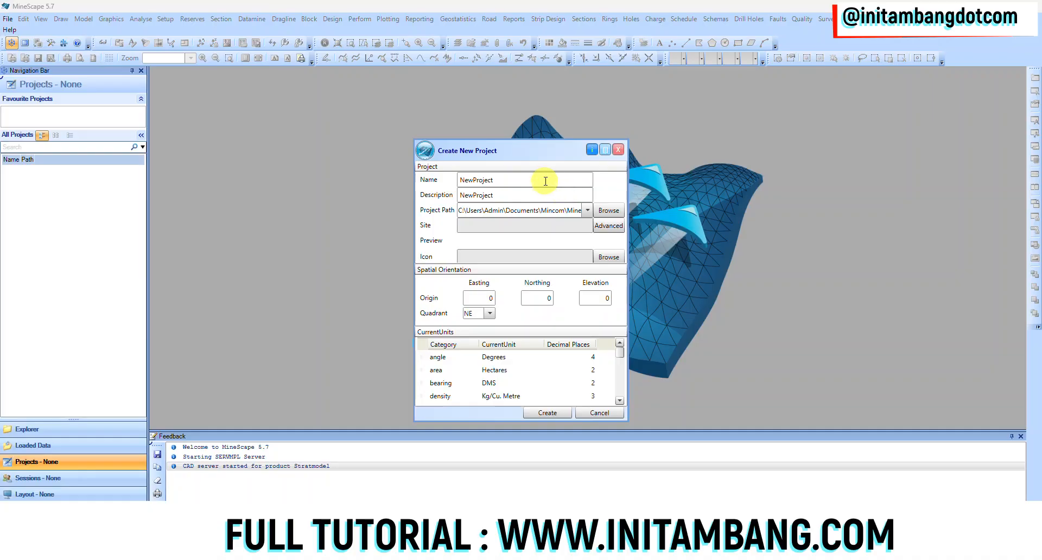
Step: Enter "Minescape Coal" as both the name and the description of the new project
double_click(545, 180)
text(Minescape Coal)
key(ctrl+a)
key(ctrl+c)
double_click(537, 196)
key(ctrl+v)
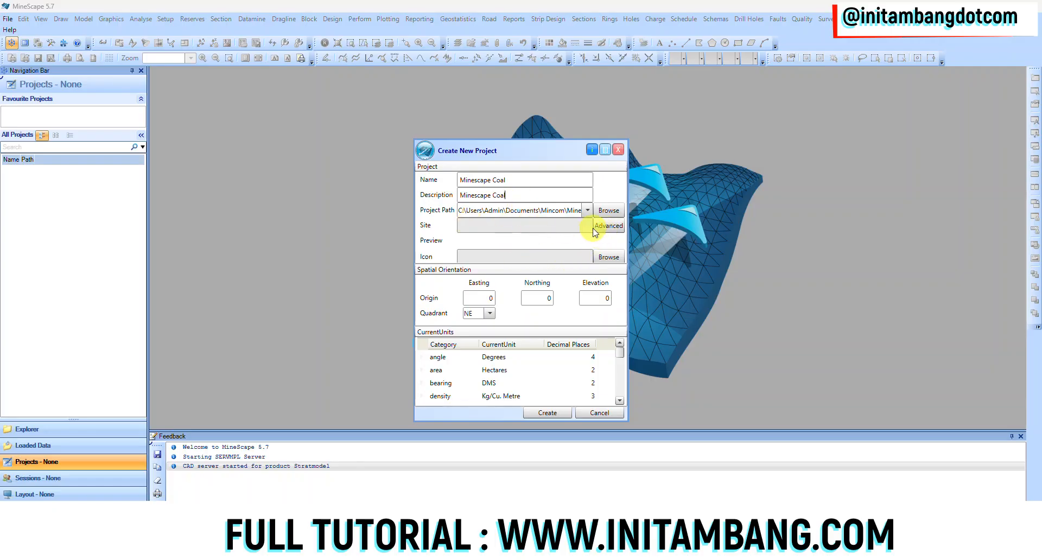
Step: Check the icon file chooser without picking a file, and select NE as the project's spatial orientation quadrant
click(622, 257)
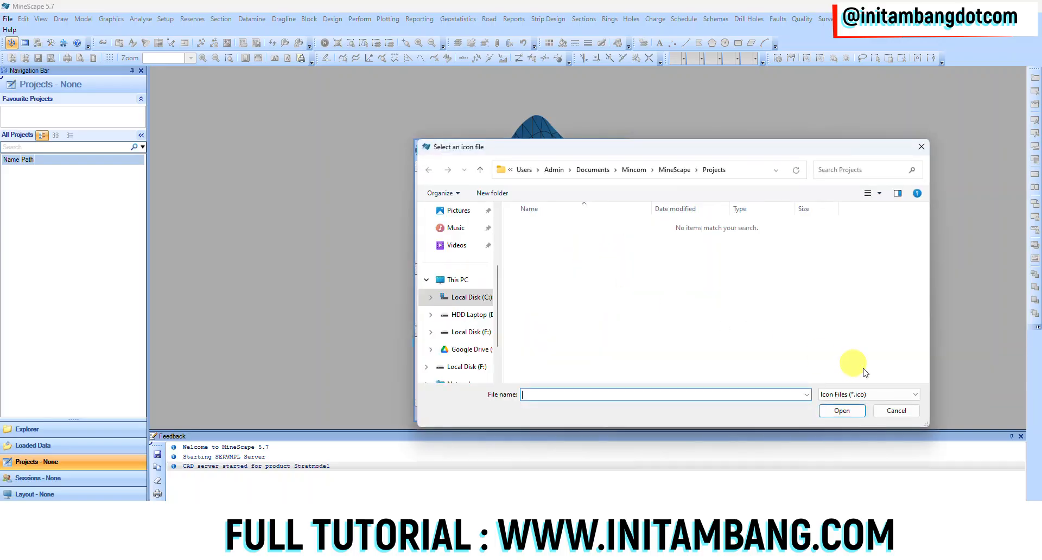
click(897, 411)
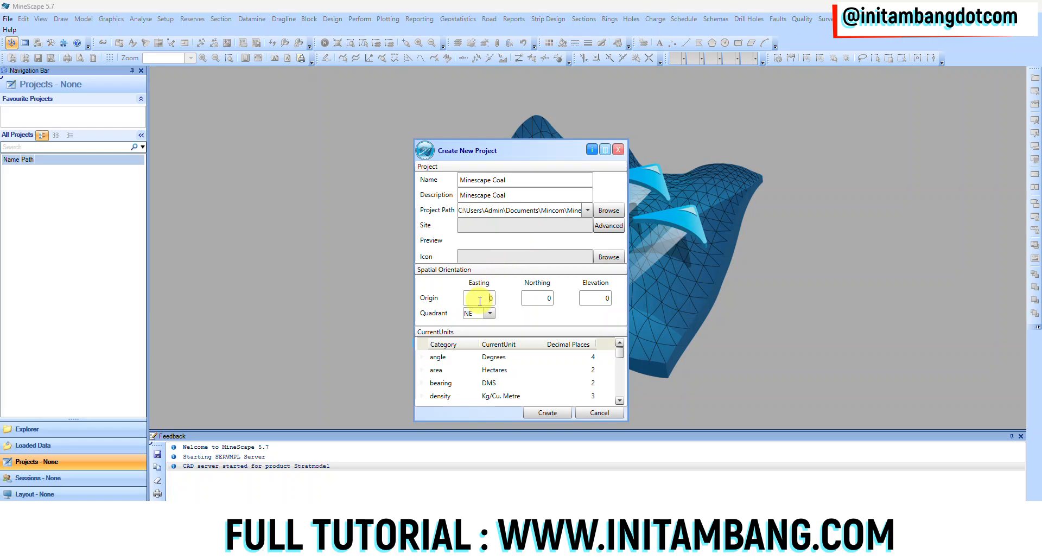
click(597, 299)
click(490, 314)
click(473, 328)
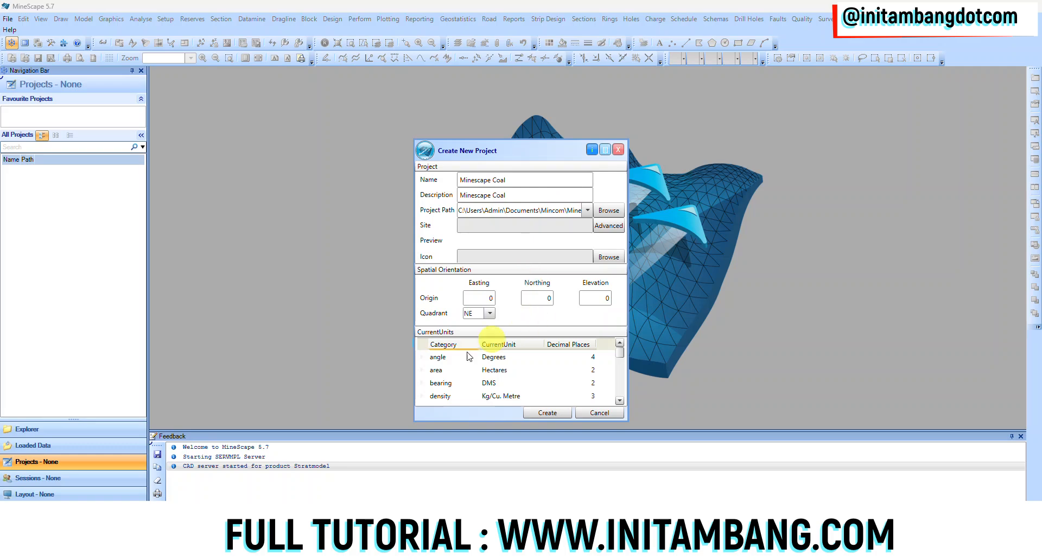
Step: Set the project's area unit to Sq. Metres
click(468, 370)
click(485, 369)
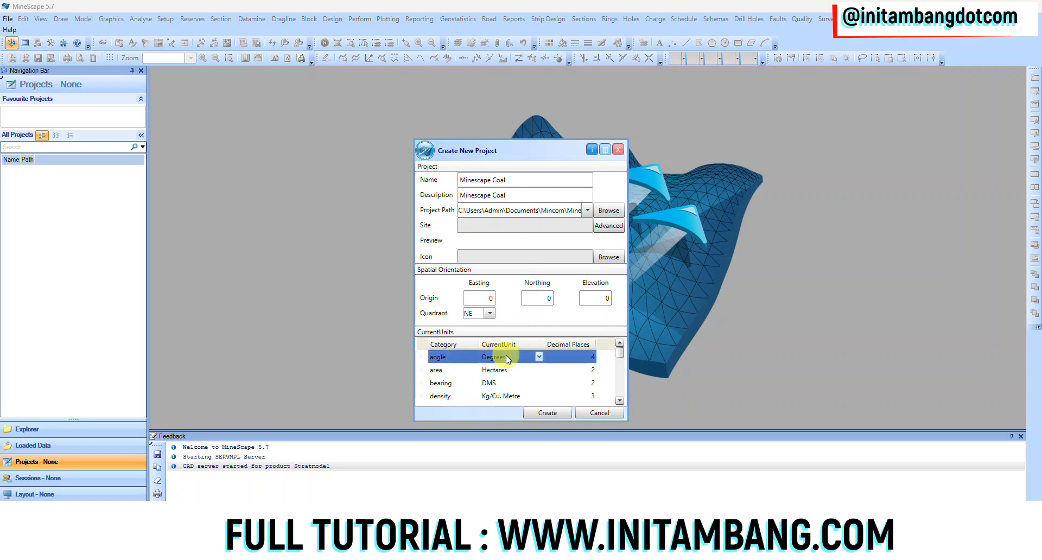
scroll(505, 374, down, 4)
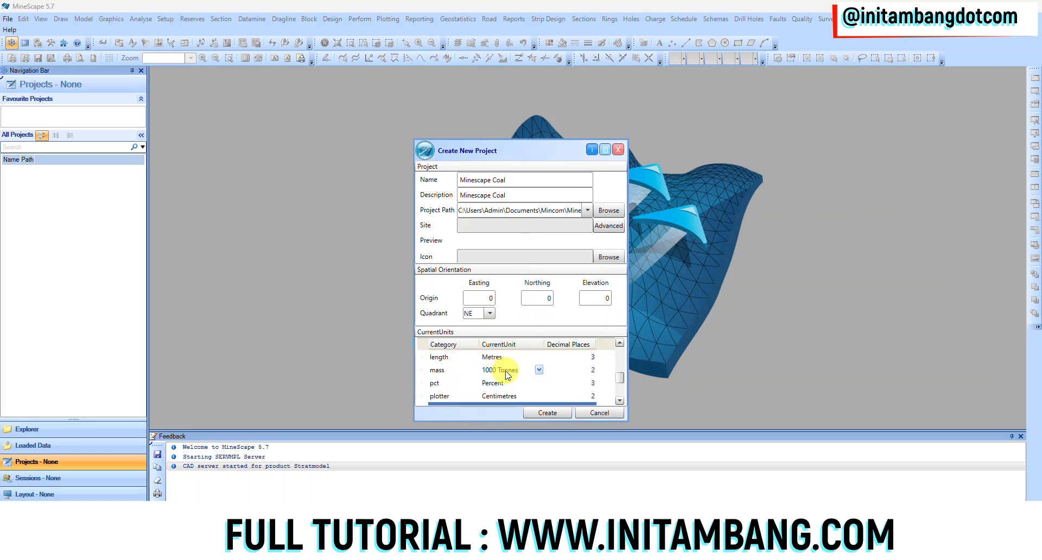
scroll(506, 388, up, 4)
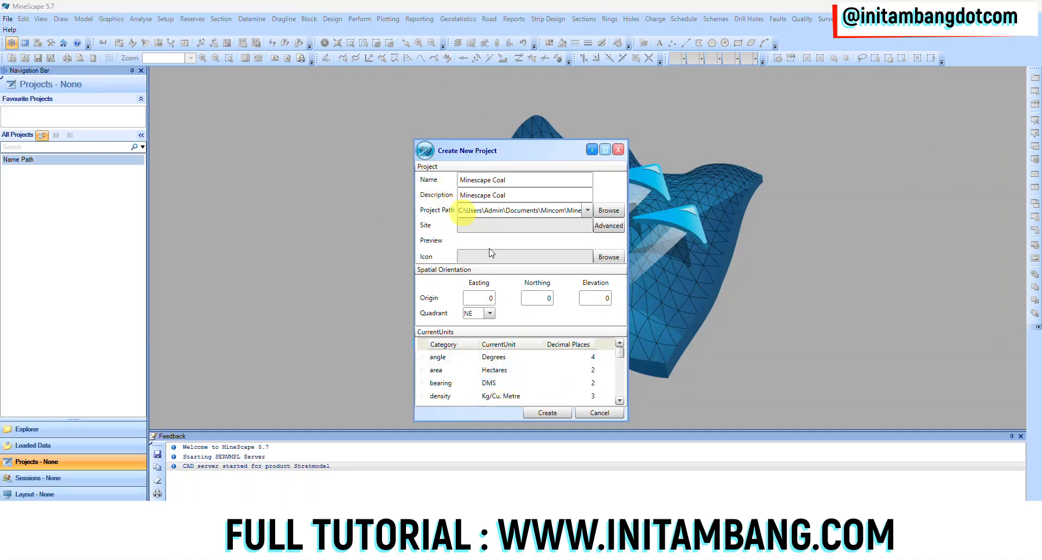
click(557, 359)
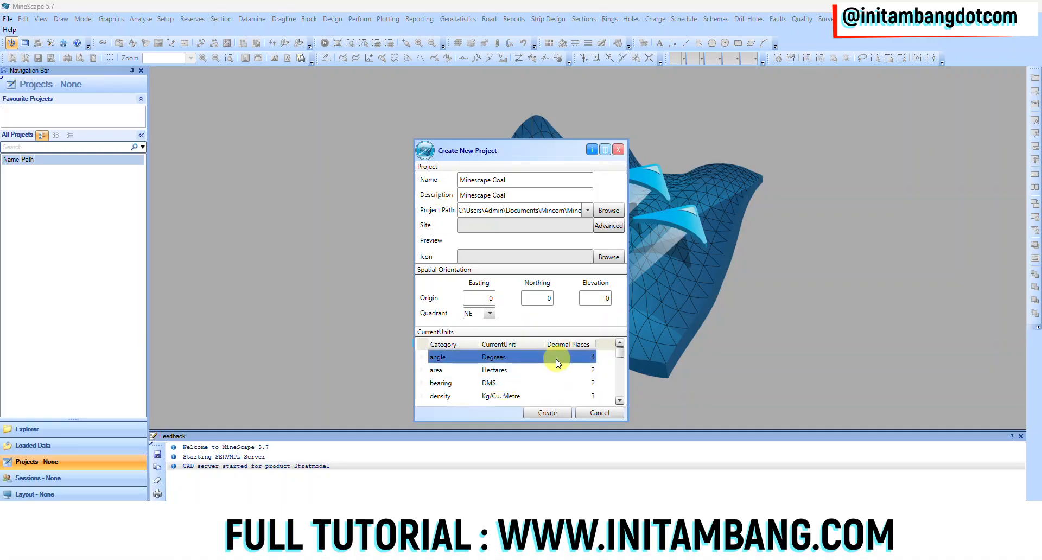
click(532, 362)
click(535, 371)
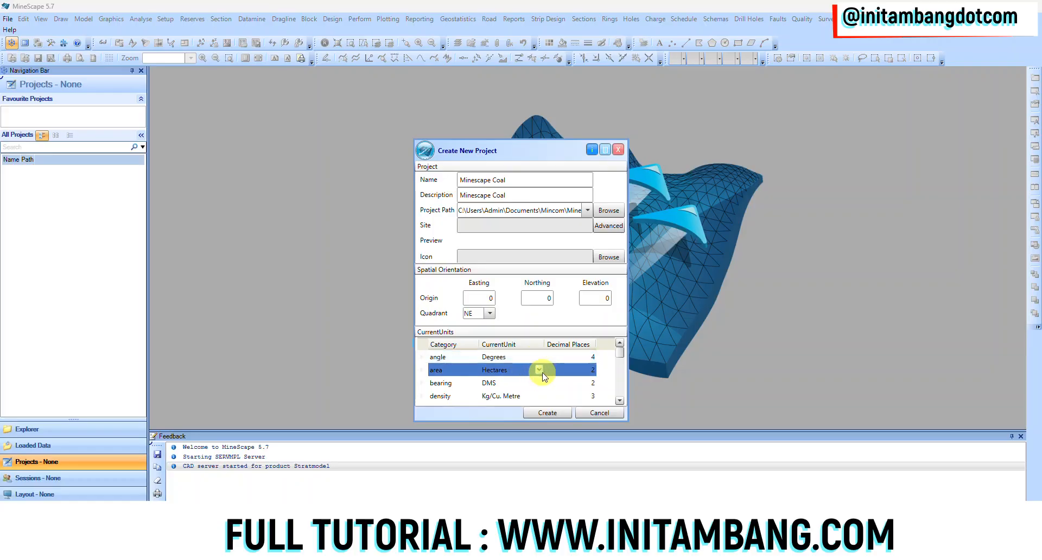
click(541, 373)
click(541, 371)
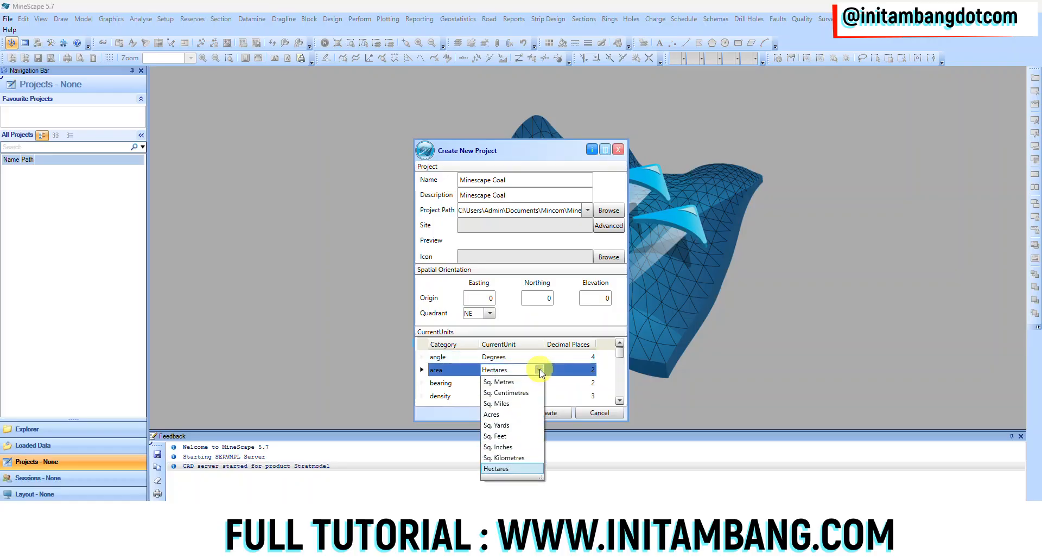
click(525, 382)
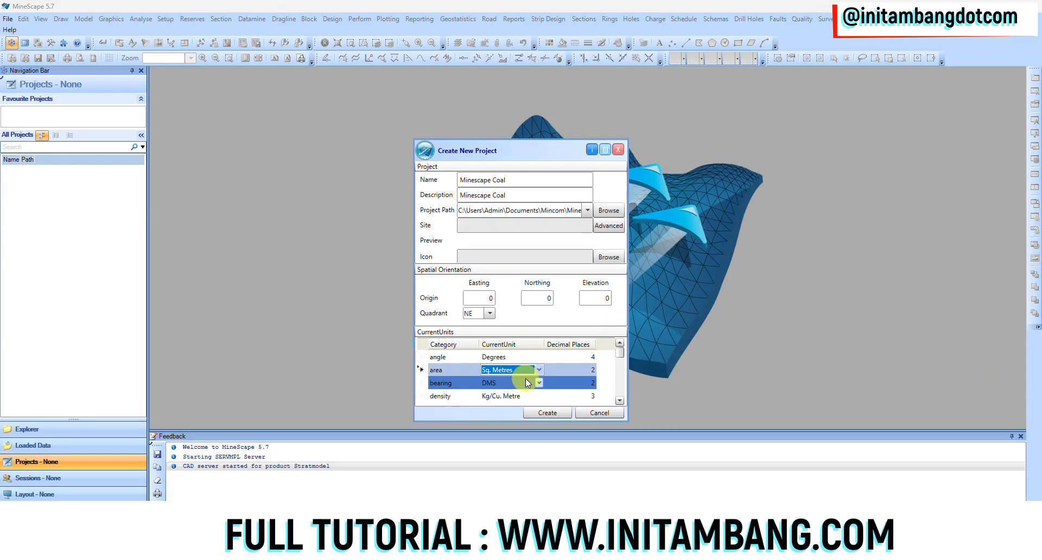
click(515, 374)
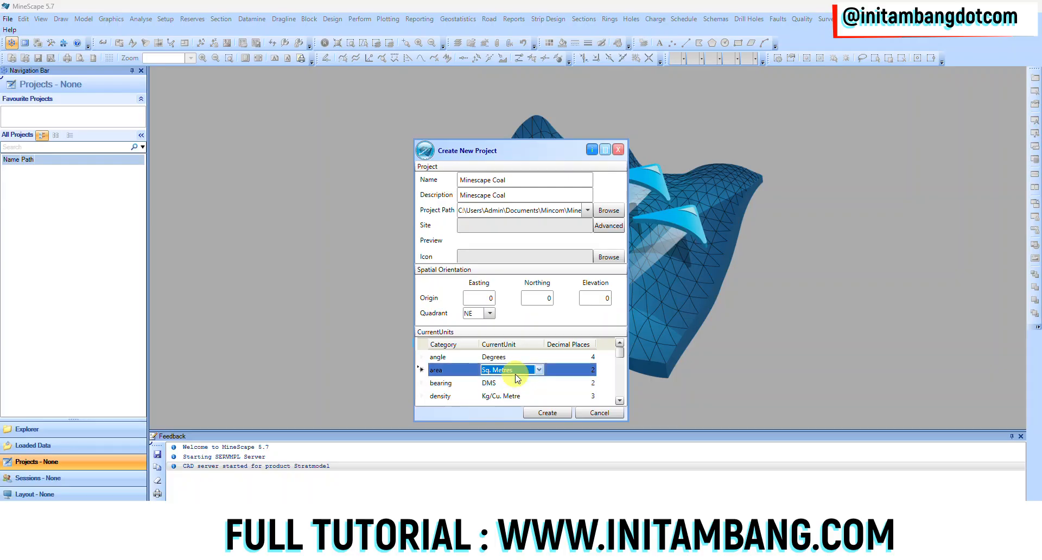
Step: Set the project's density unit to Tonnes/Cu. Metre
click(515, 396)
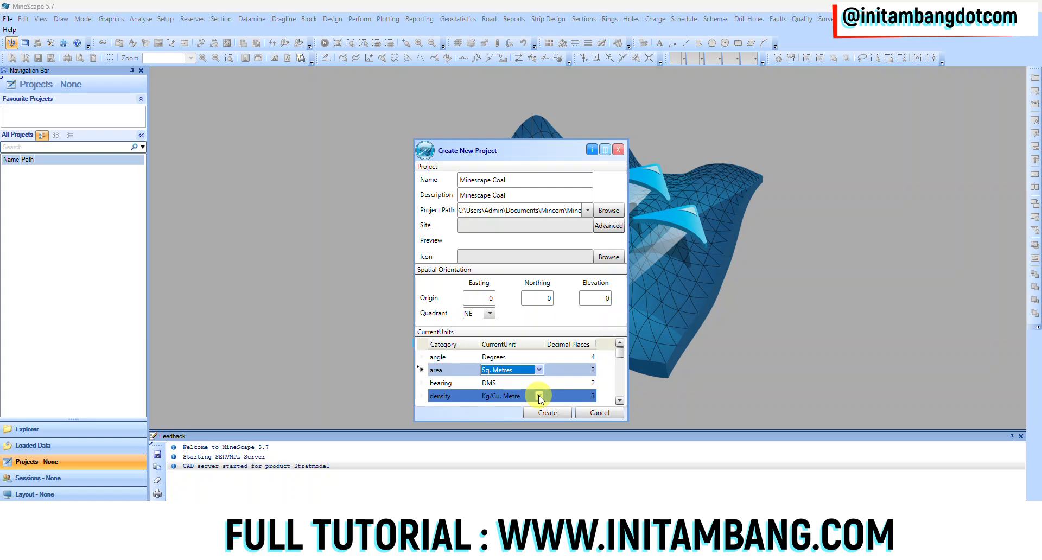
click(539, 396)
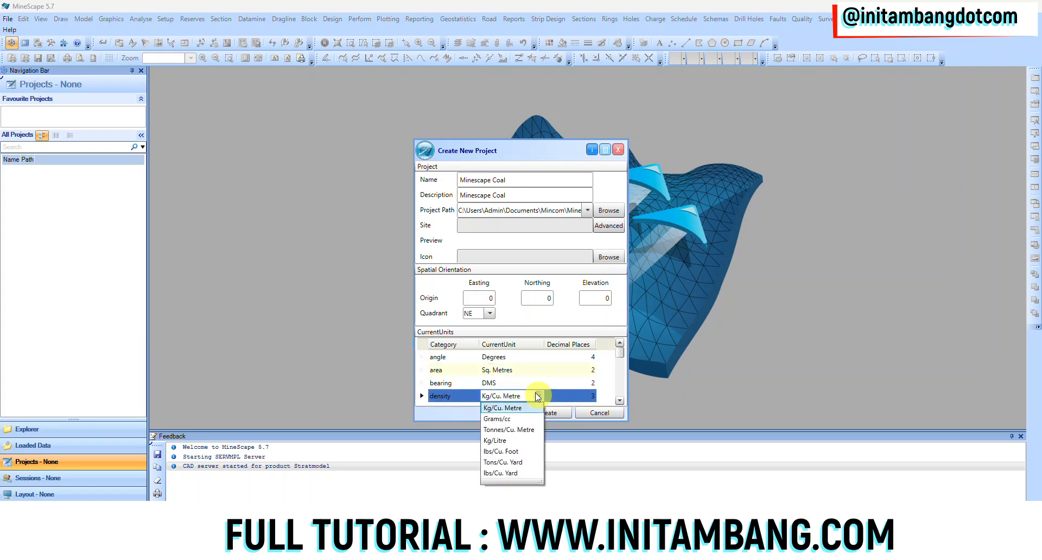
click(516, 430)
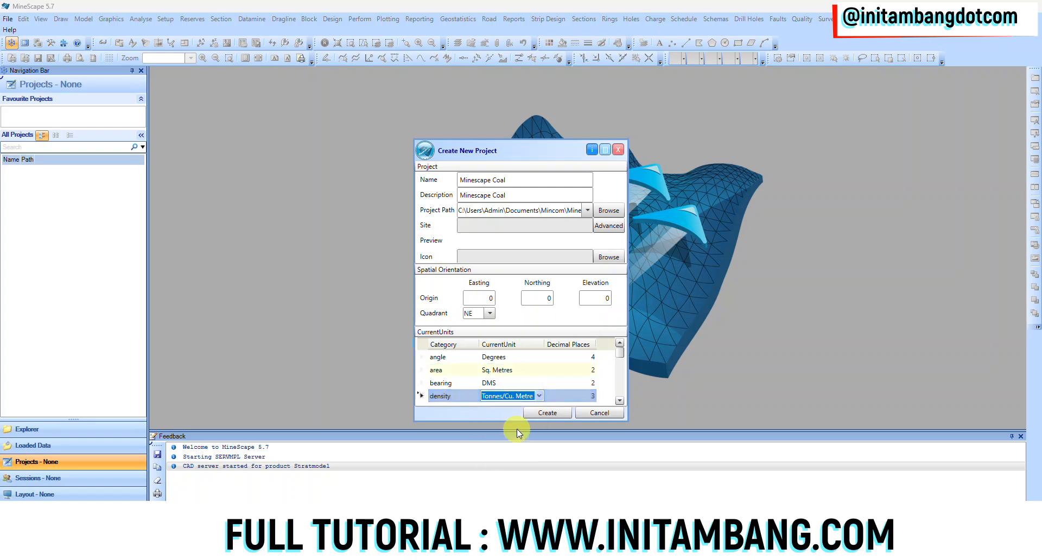
Step: Set the project's energy unit to kcal
click(620, 401)
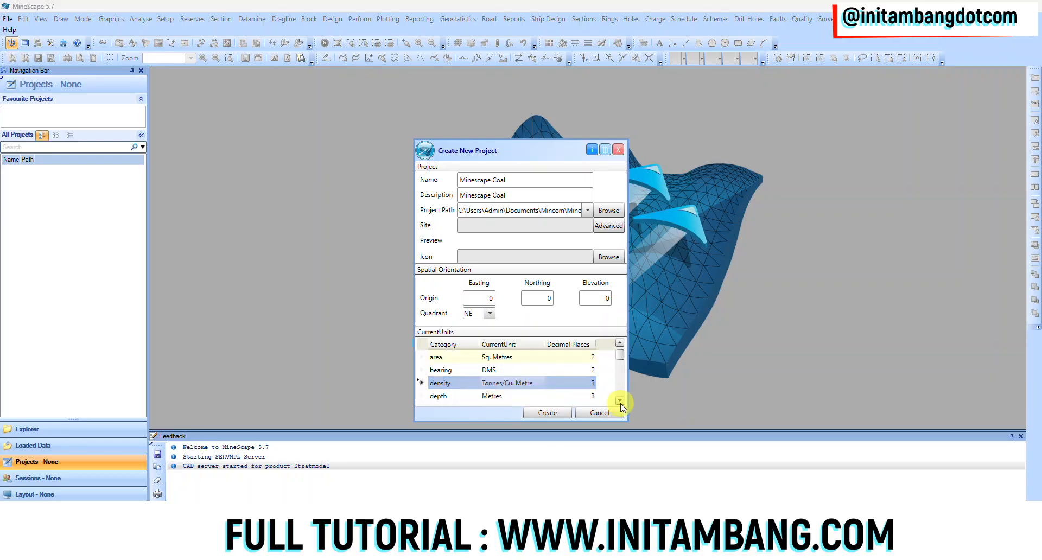
click(619, 401)
click(620, 401)
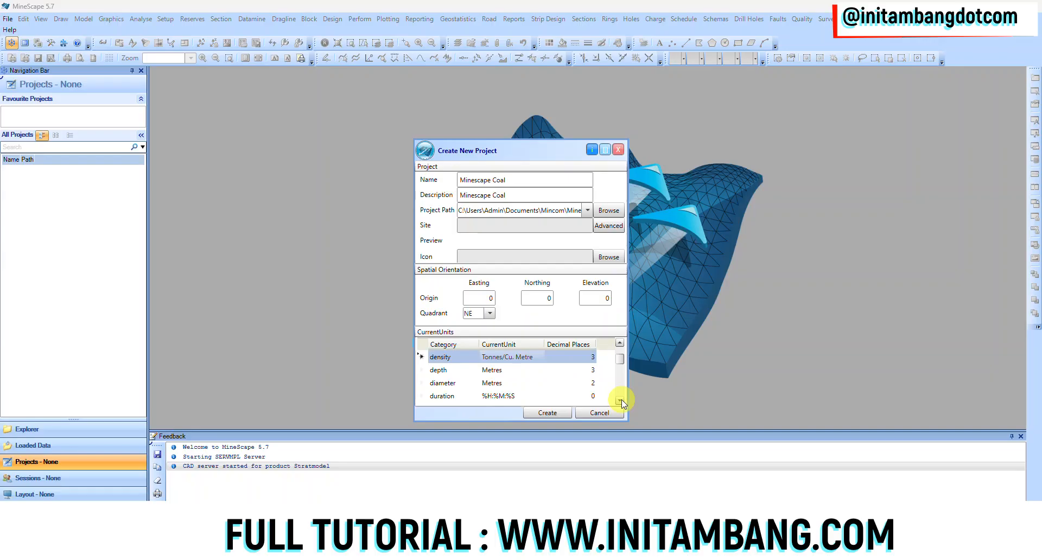
click(619, 401)
click(619, 401)
click(529, 384)
click(538, 383)
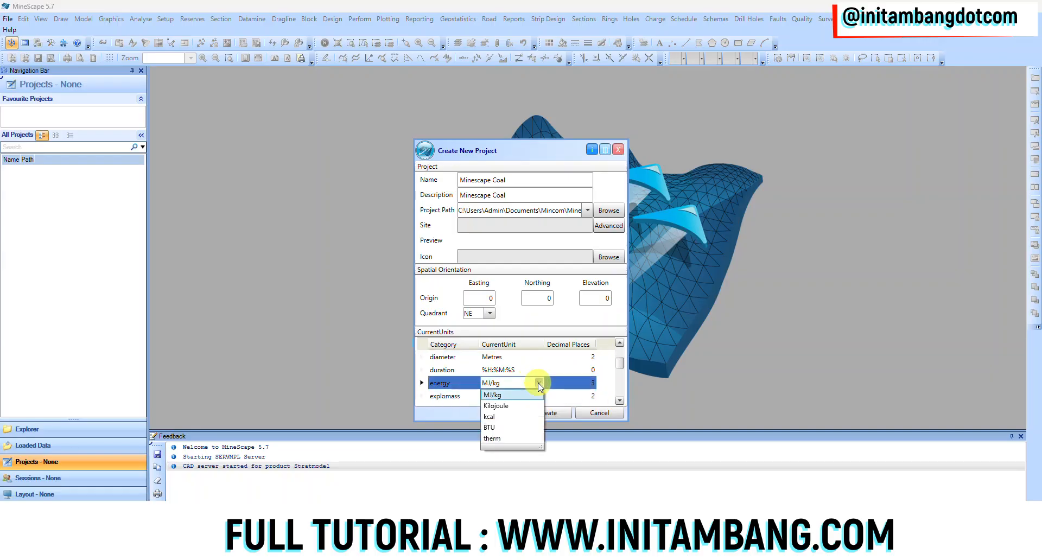
click(514, 417)
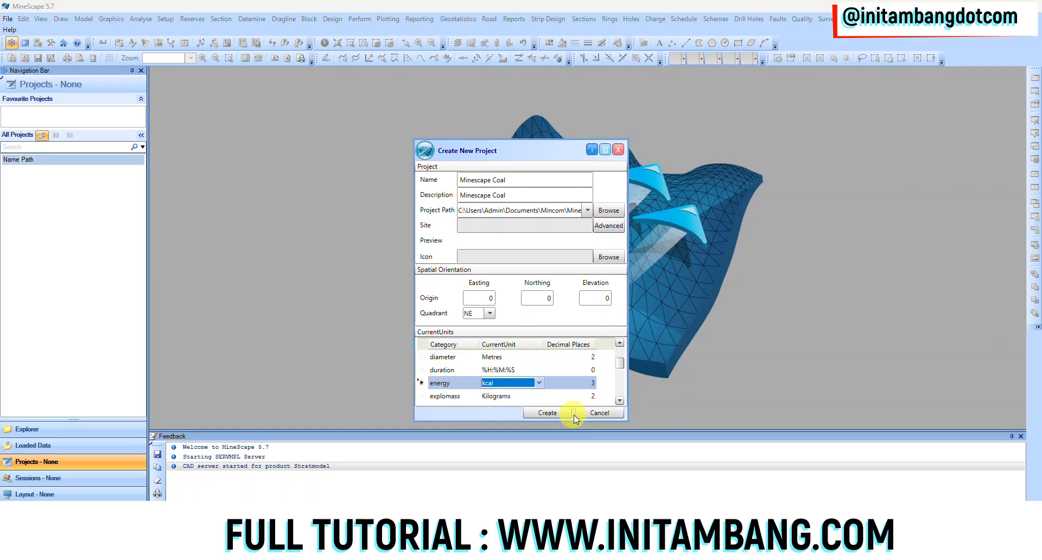
Step: Review the unit options available for the geophysics category without choosing a different one
click(620, 402)
click(620, 401)
click(619, 401)
click(620, 401)
click(512, 367)
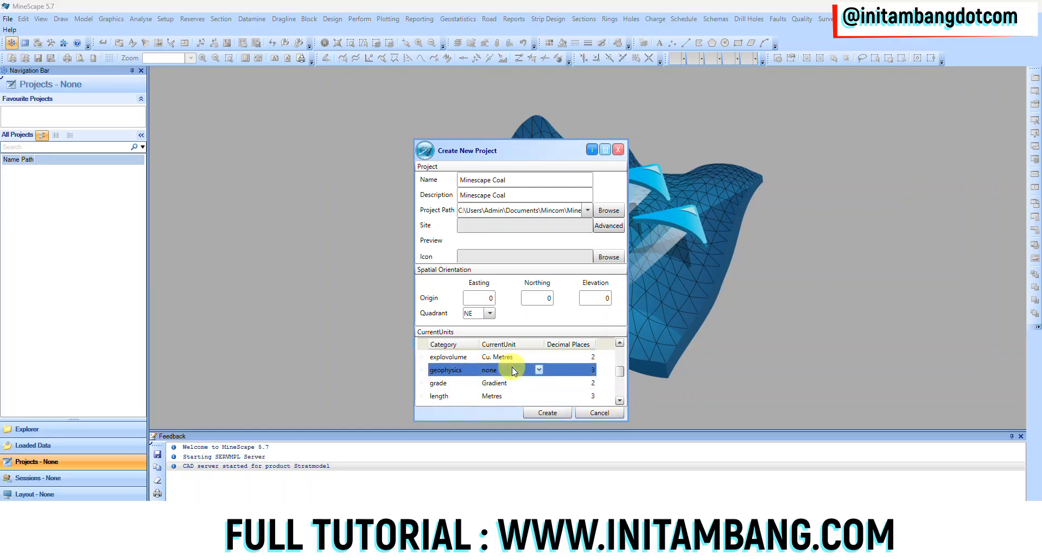
click(539, 370)
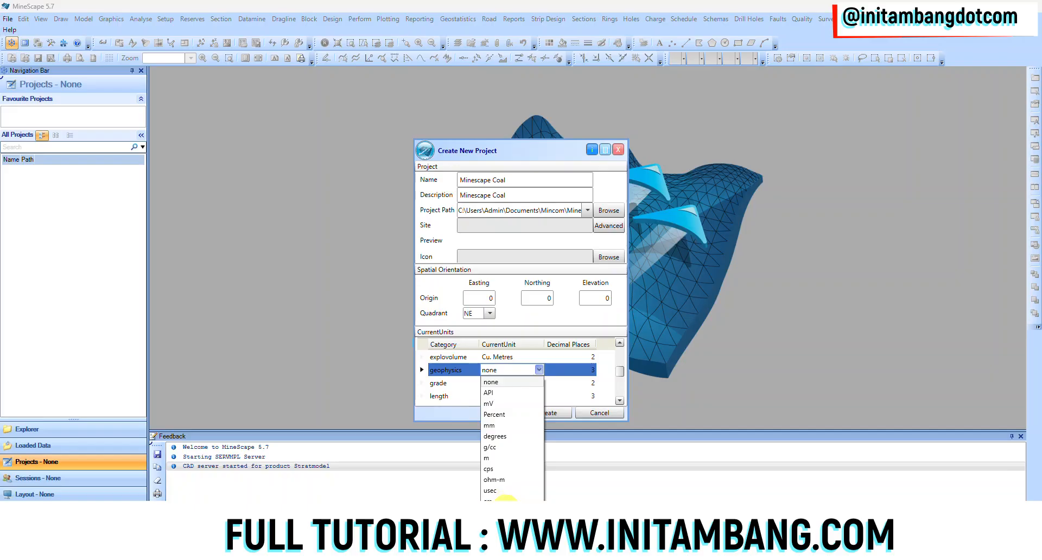
click(542, 334)
Step: Set the project's grade unit to Percent
click(516, 383)
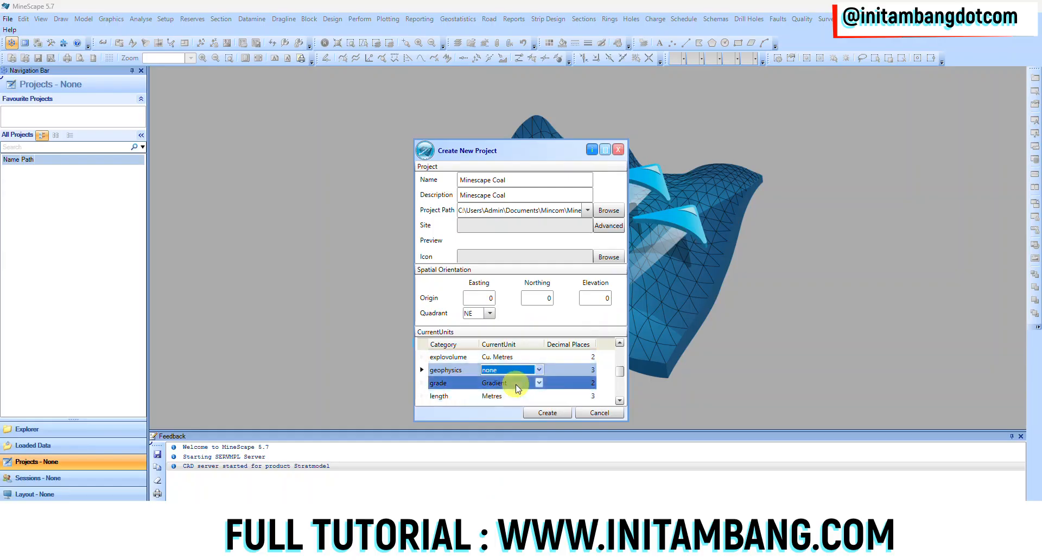
click(539, 383)
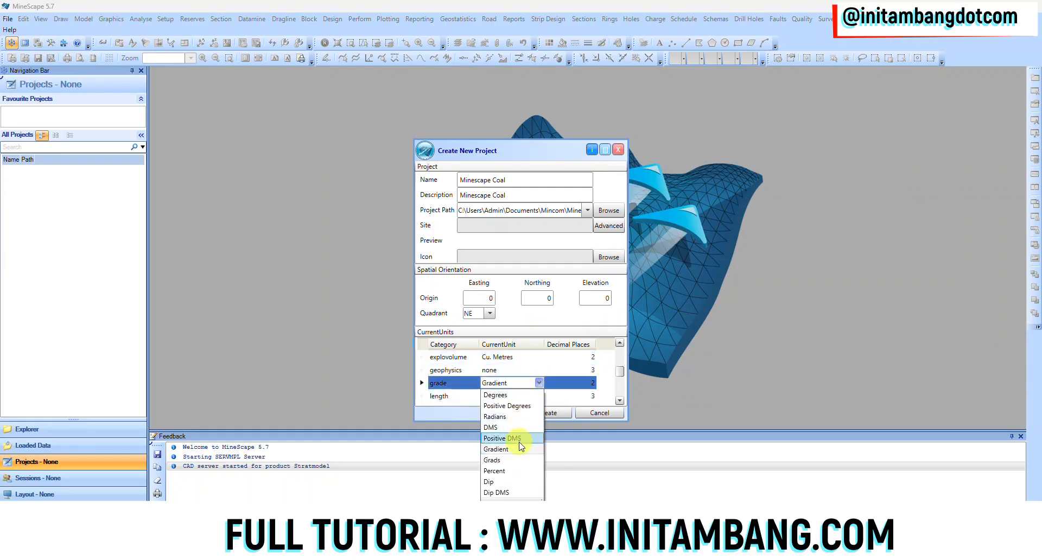
click(513, 471)
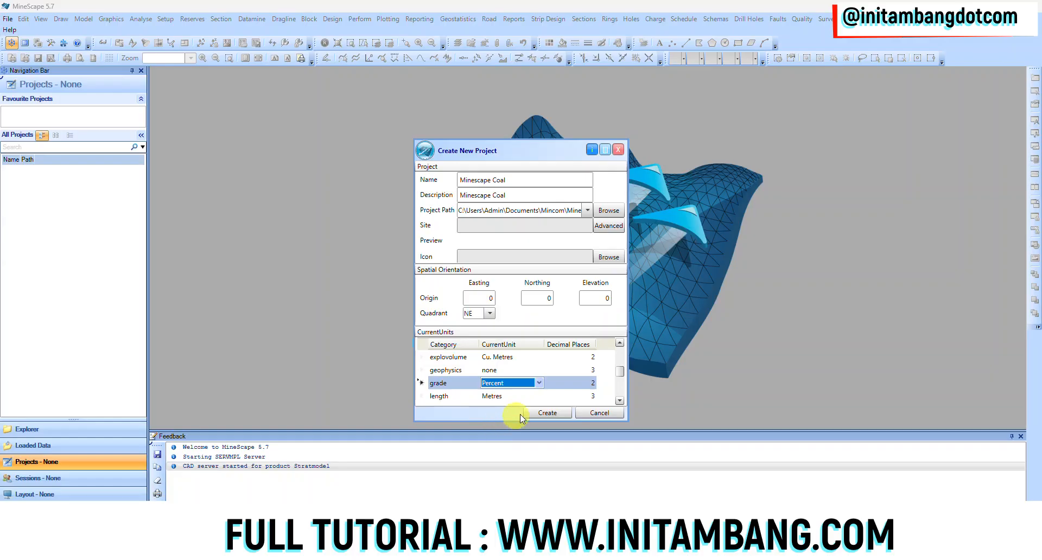
Step: Set the project's mass unit to Tonnes
click(520, 394)
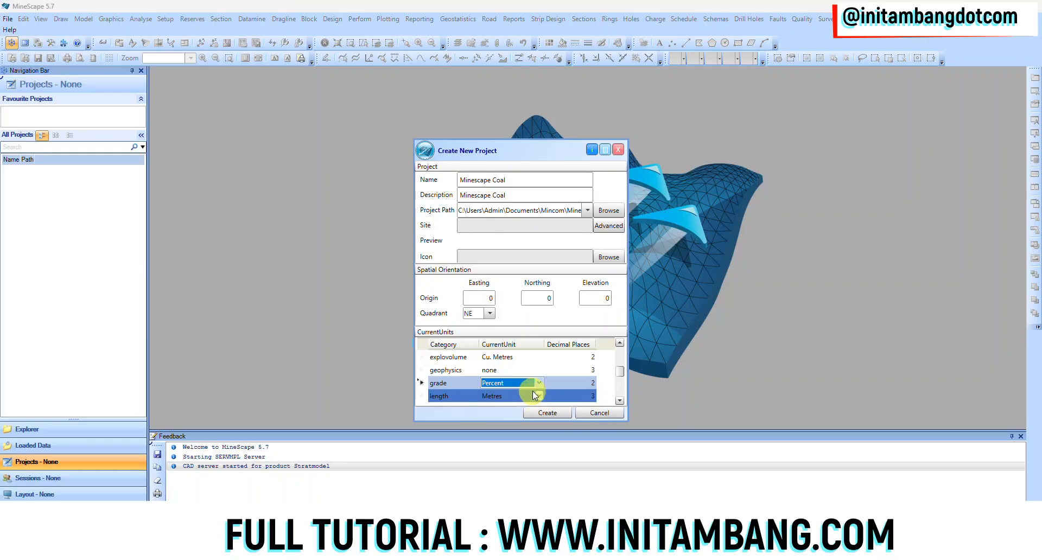
click(620, 401)
click(619, 401)
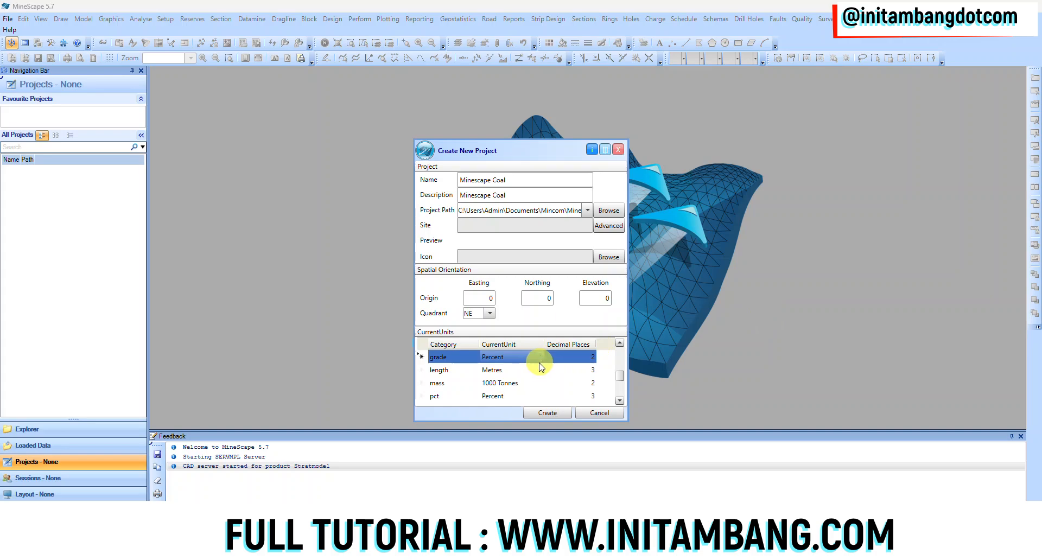
click(470, 382)
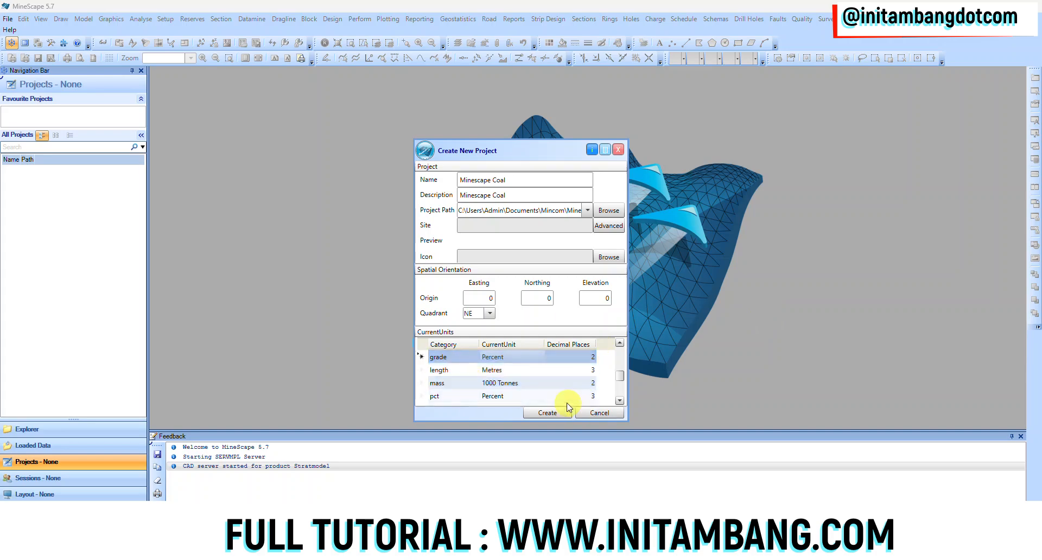
click(539, 383)
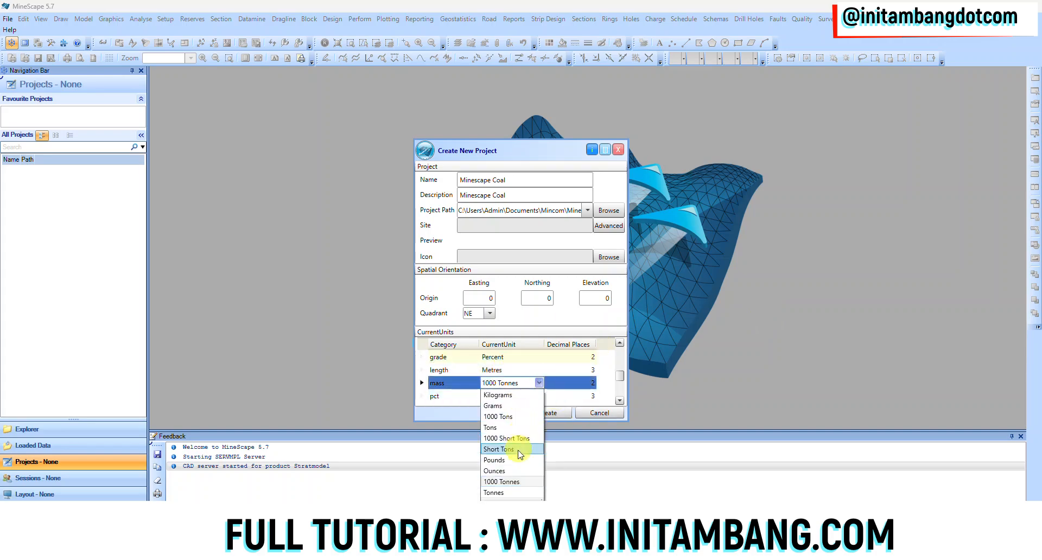
click(497, 493)
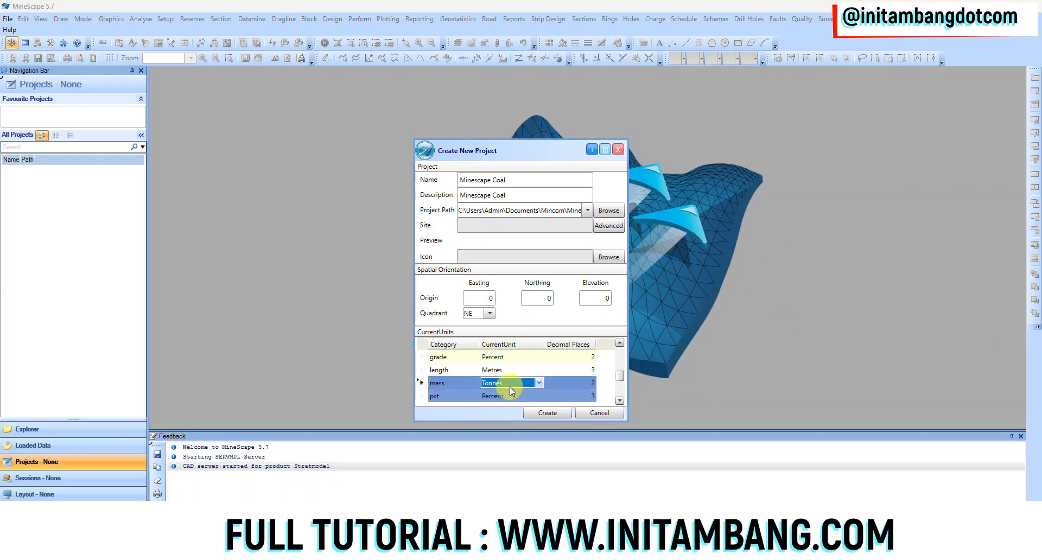
Step: Set the project's volume unit to Cu. Metres
scroll(513, 389, down, 3)
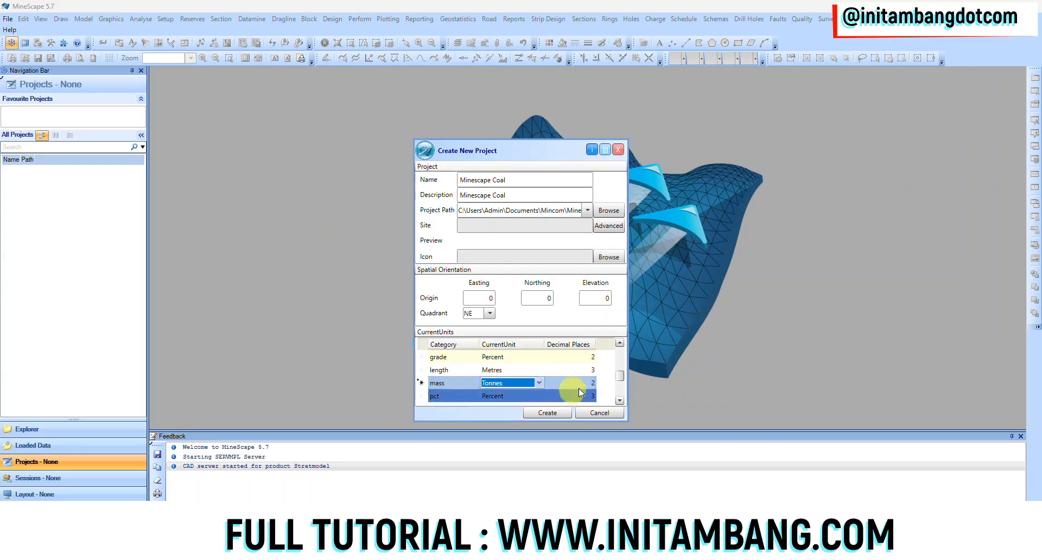
scroll(542, 389, down, 1)
click(532, 397)
click(525, 399)
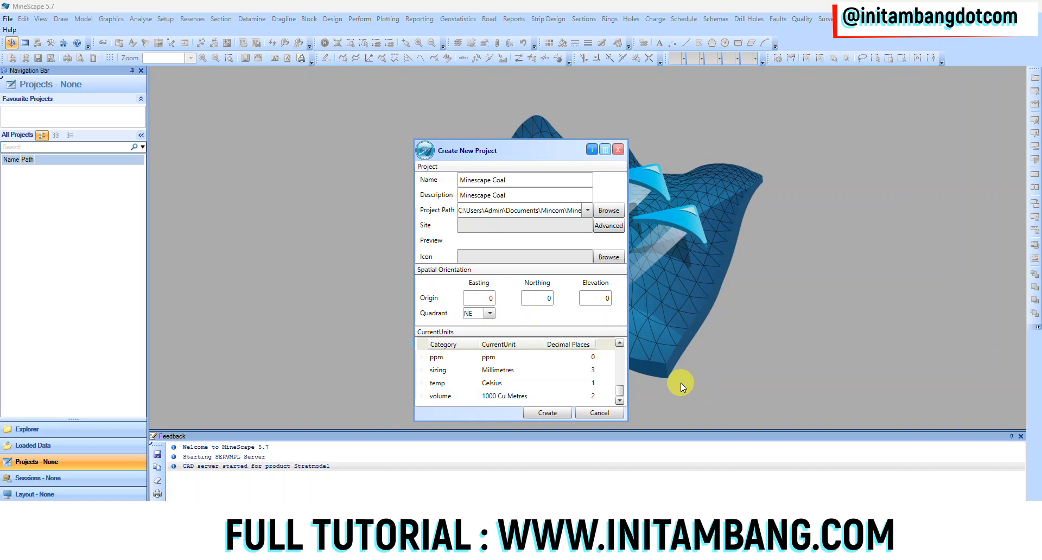
click(526, 386)
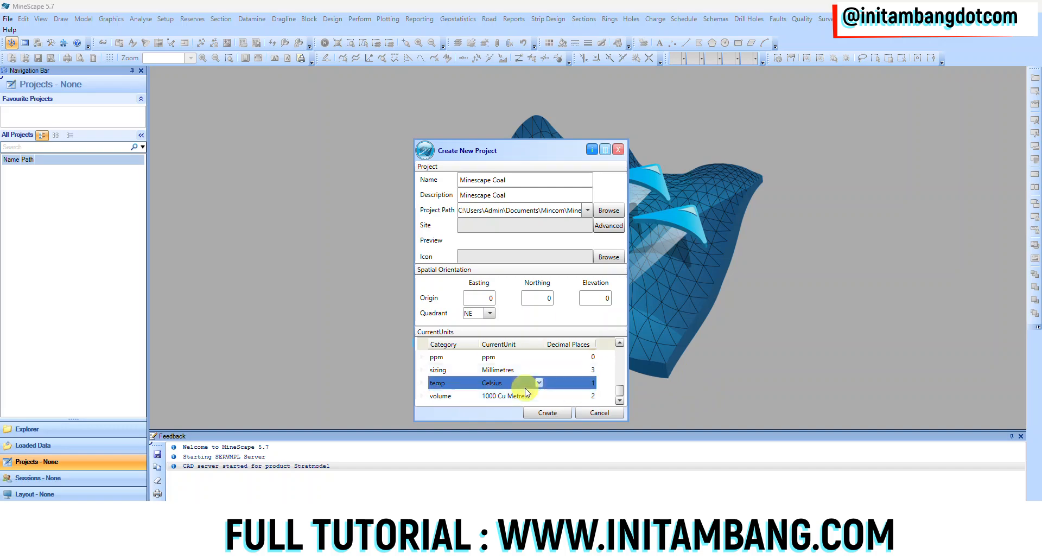
click(525, 395)
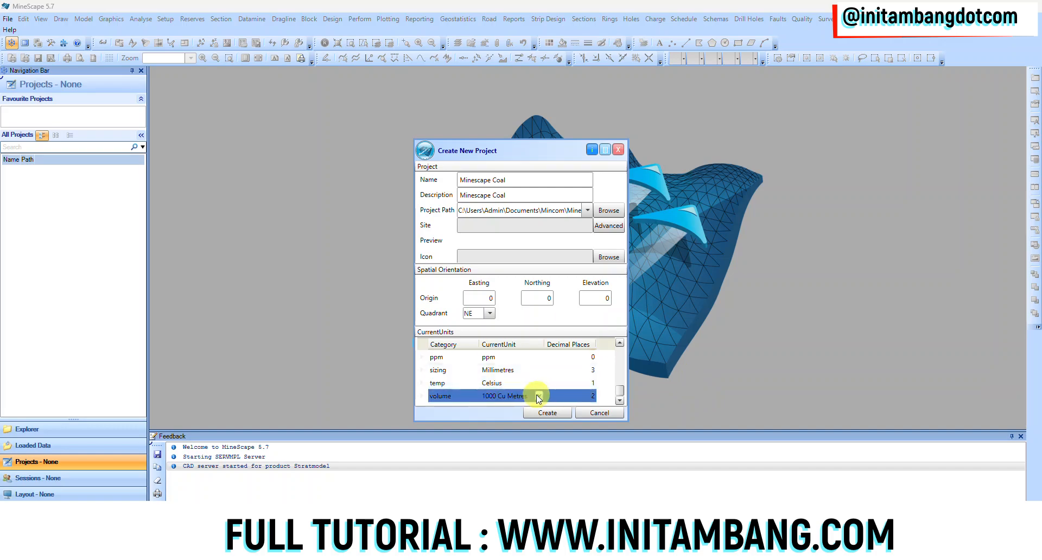
click(540, 397)
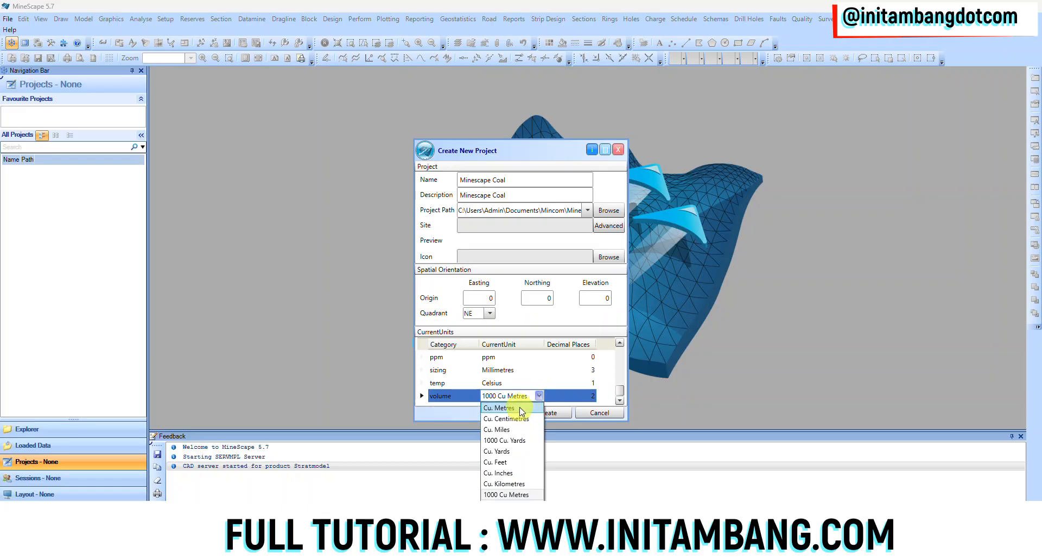
click(522, 409)
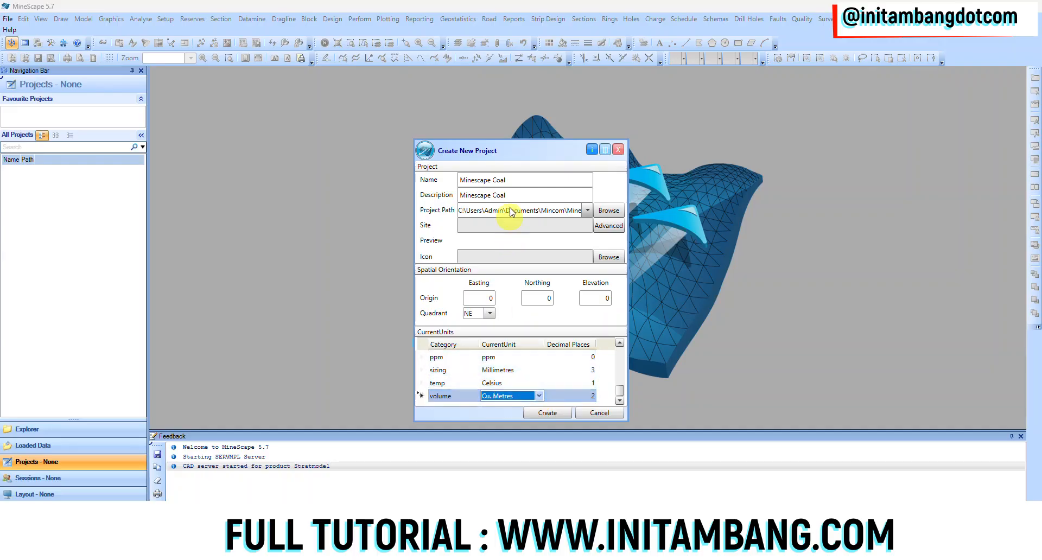
Step: Create the Minescape Coal project with the entered origin, quadrant and measurement units
click(546, 412)
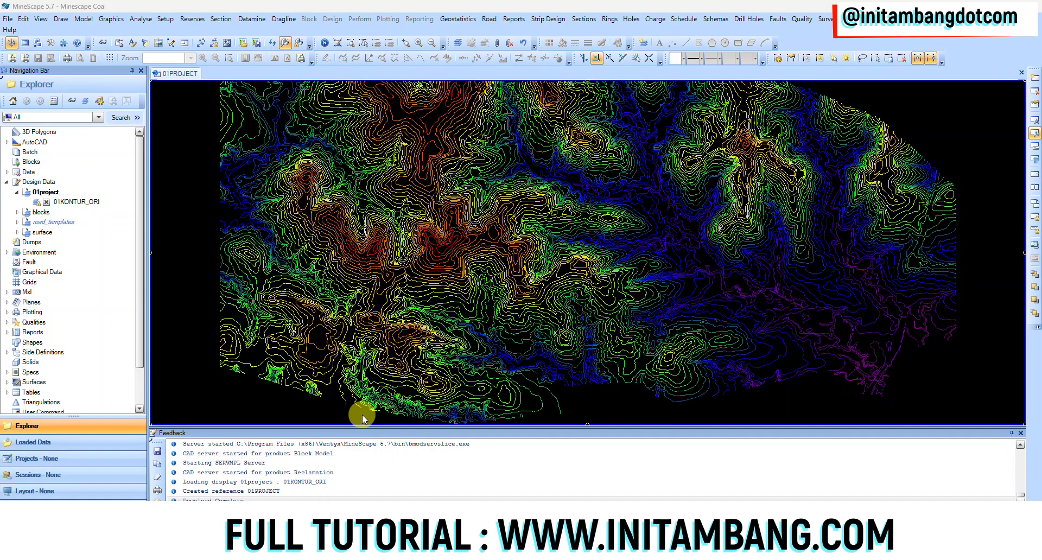
Step: Load the 02DTM_ORI triangle surface from the 02dtm triangulation file into the display
click(19, 359)
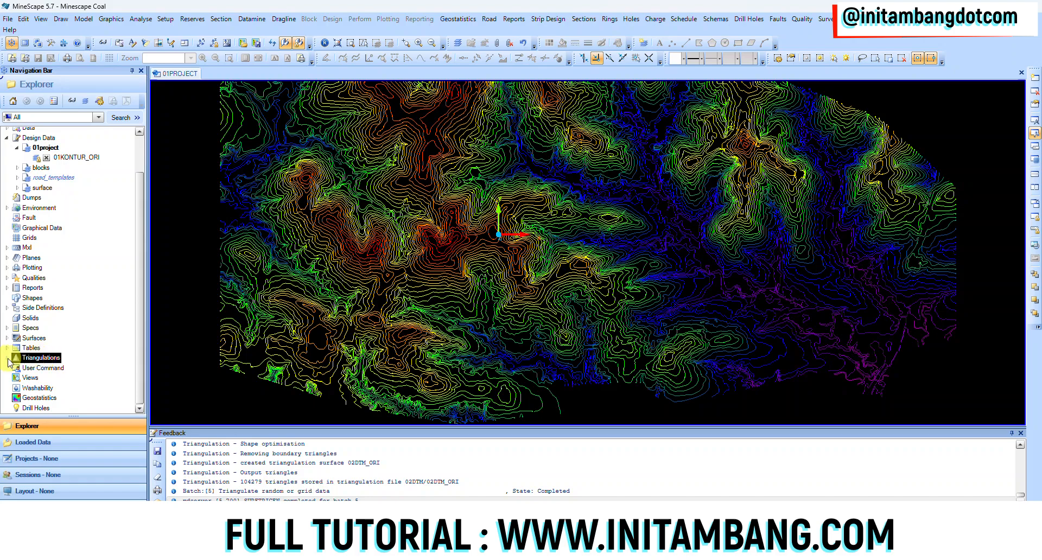
click(7, 359)
click(33, 368)
double_click(23, 369)
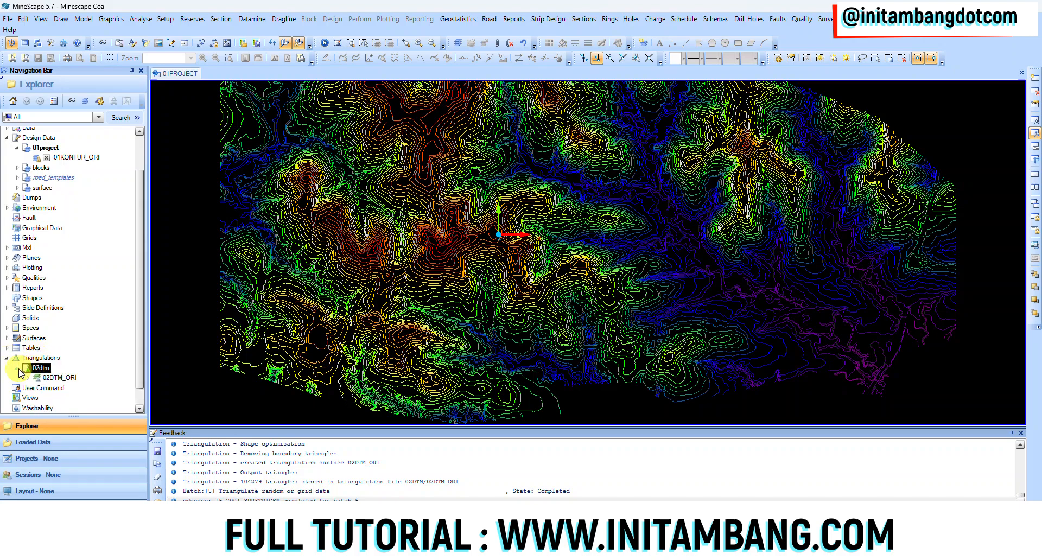
click(34, 378)
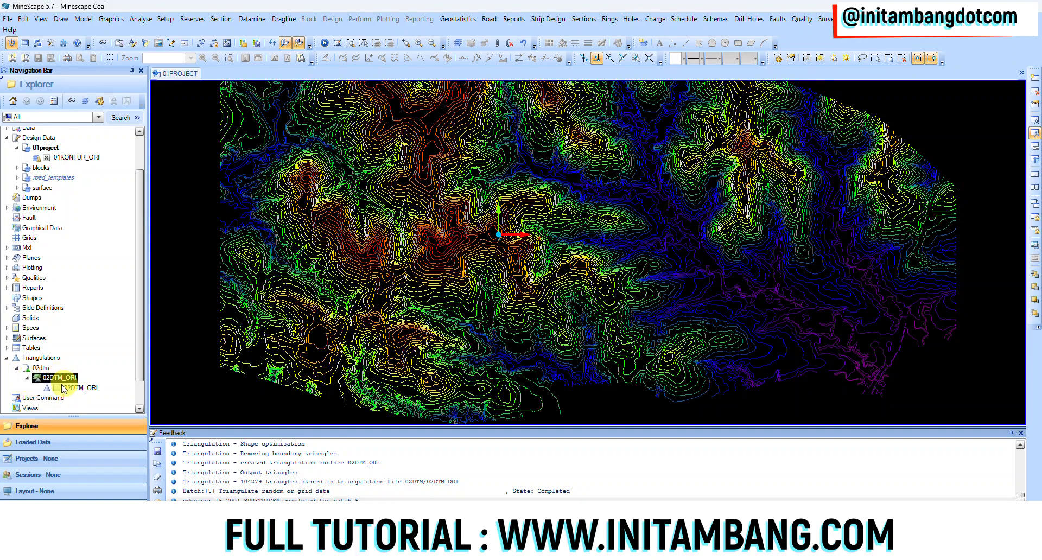
double_click(56, 389)
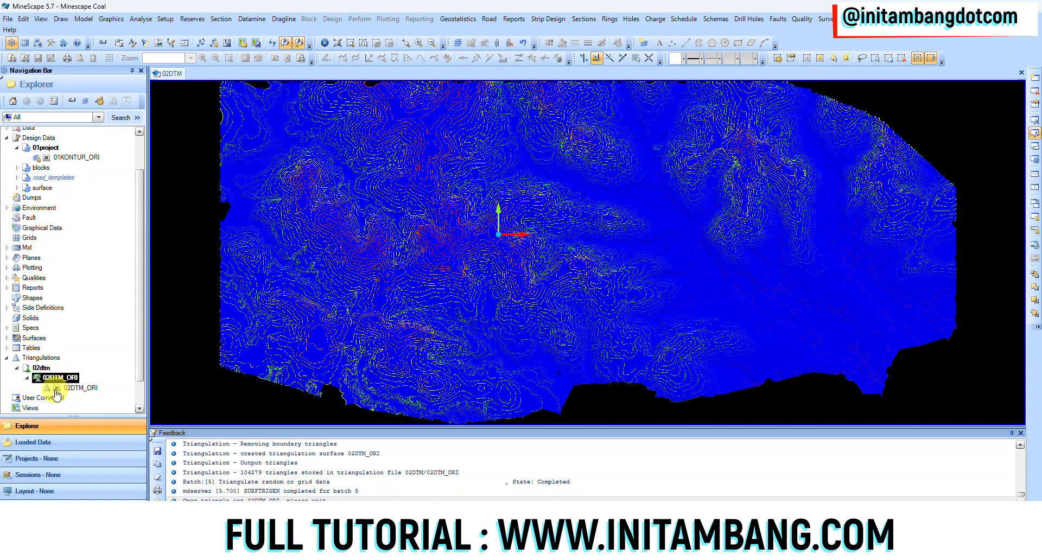
Step: Hide the 01KONTUR_ORI contour layer of the 01project design file from the display
scroll(93, 251, up, 2)
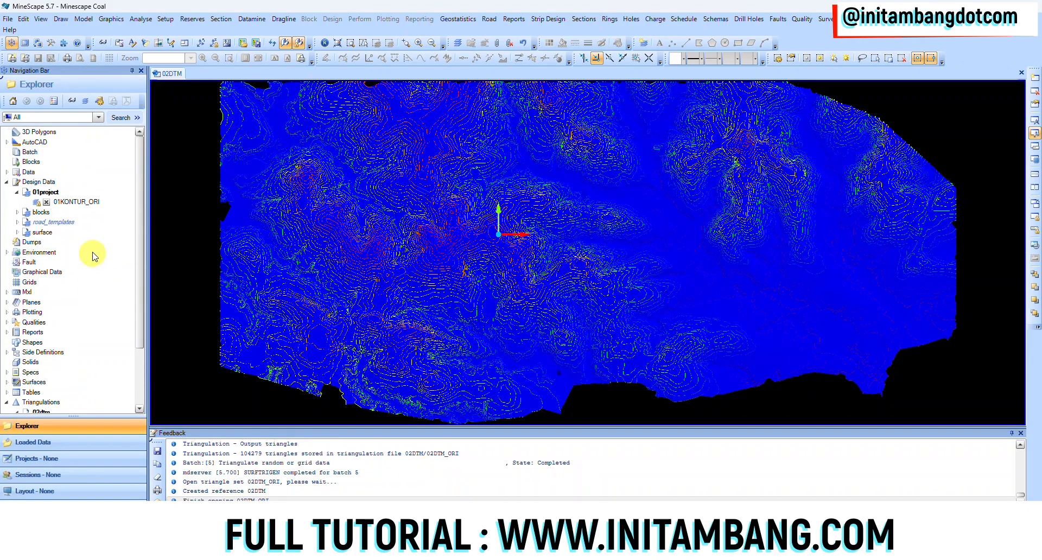
click(47, 202)
middle_drag(516, 304, 520, 274)
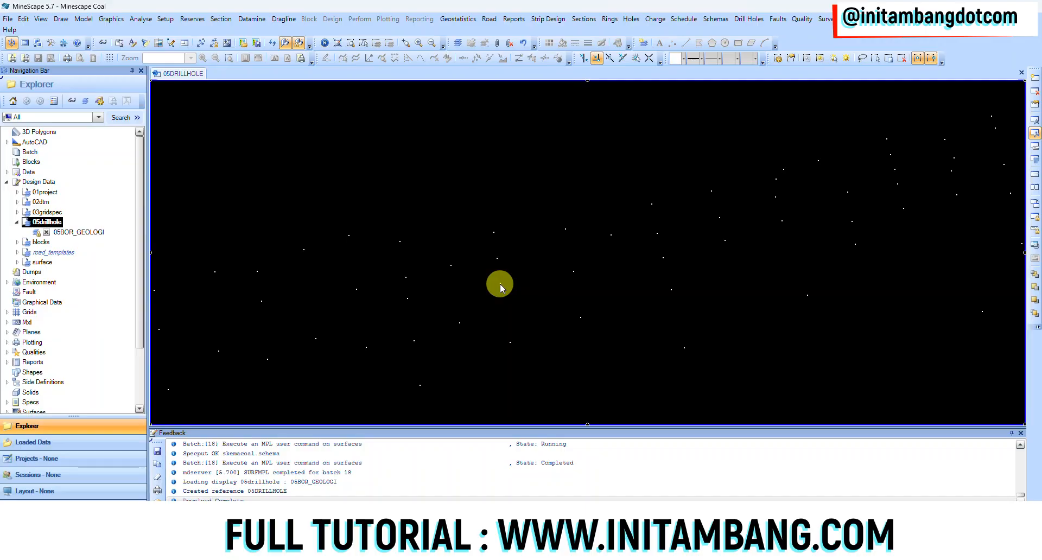
Step: Snap the rotation centre to a drillhole point near the middle of the 05BOR_GEOLOGI layer and tilt the holes into a 3D view
mouse_move(500, 283)
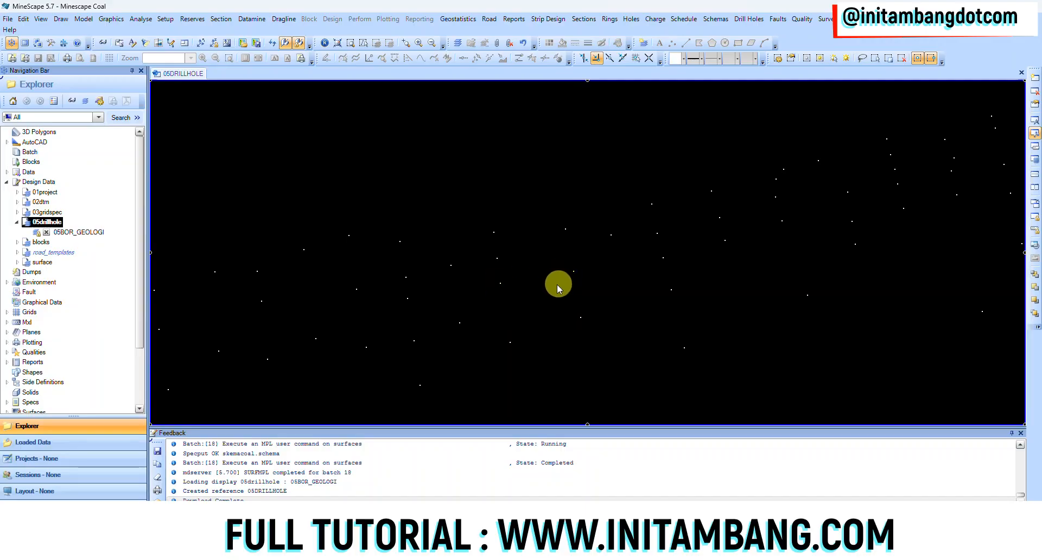
click(572, 294)
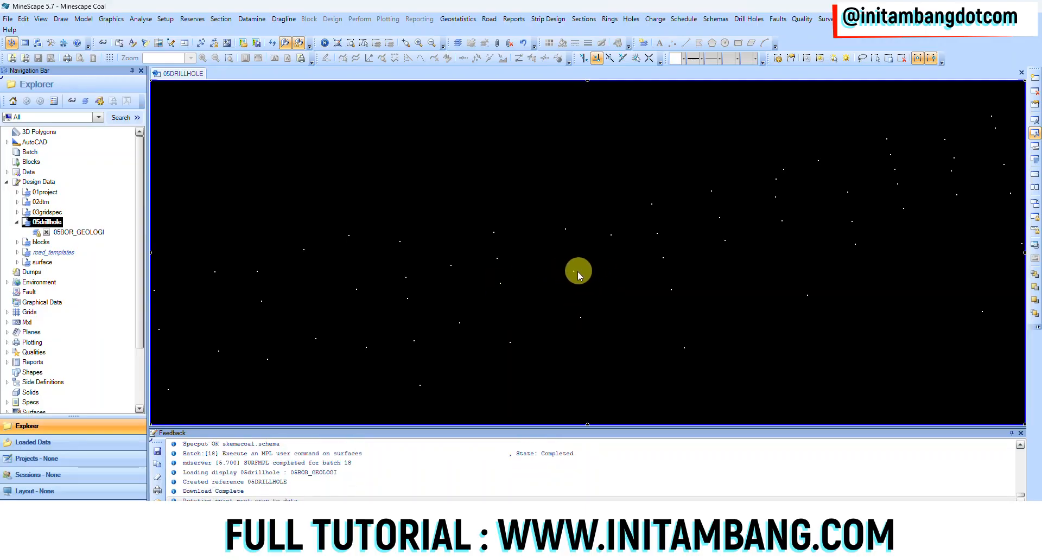
click(573, 274)
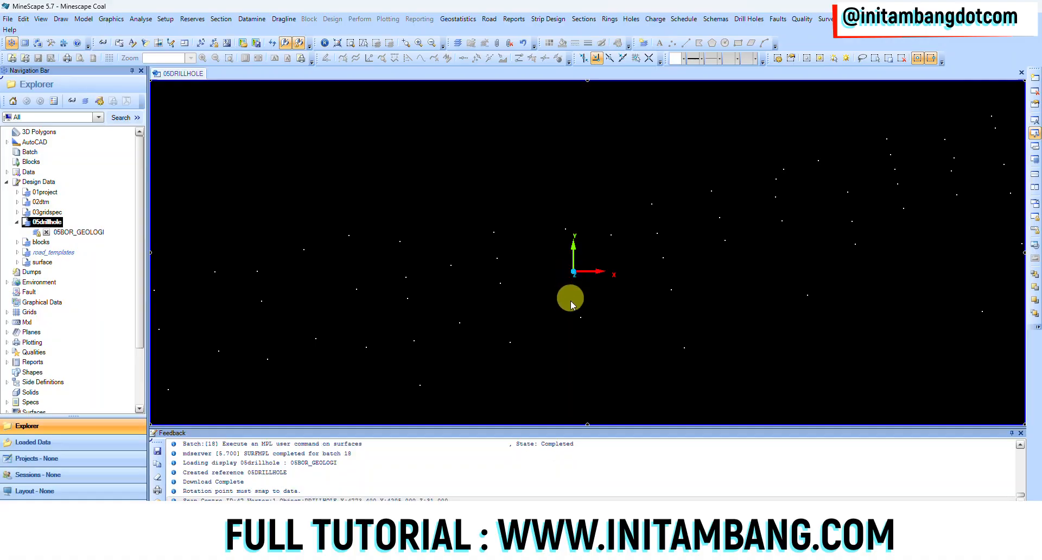
drag(569, 311, 561, 286)
Step: Examine the coloured seam intervals along individual drillholes in the 05BOR_GEOLOGI layer up close
scroll(352, 318, up, 6)
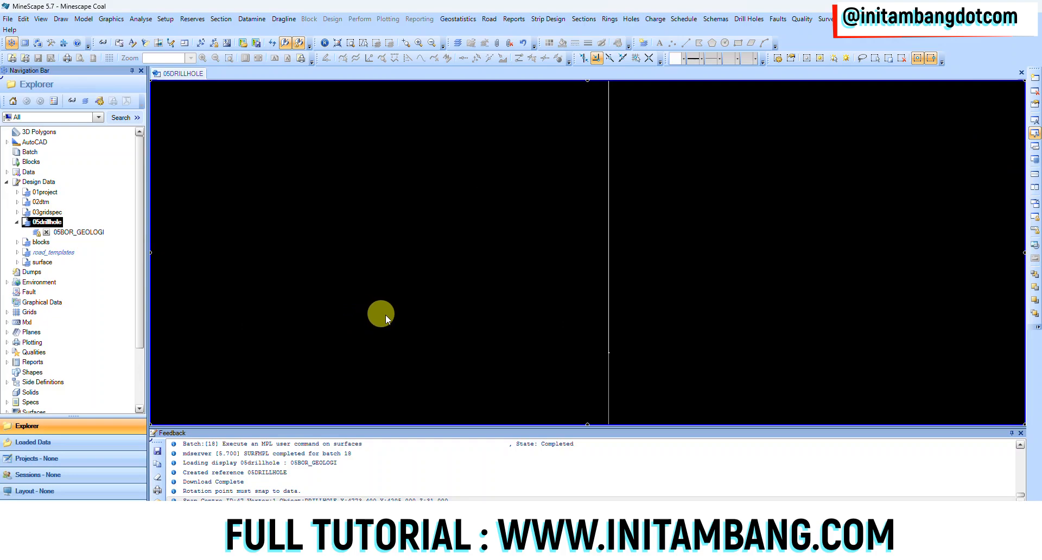
scroll(589, 358, down, 6)
scroll(589, 359, up, 3)
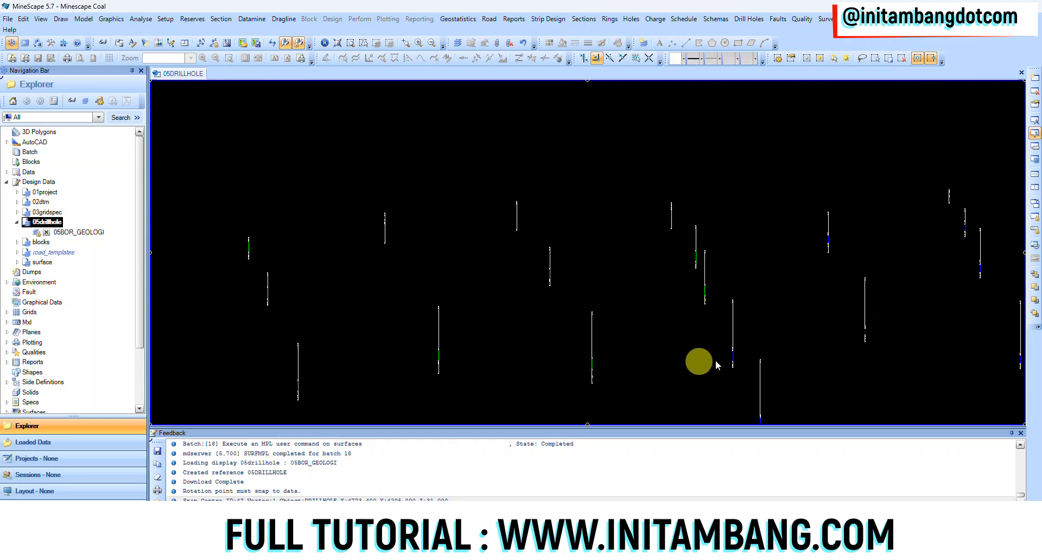
scroll(744, 357, up, 5)
middle_drag(660, 308, 652, 239)
scroll(639, 368, up, 5)
scroll(637, 359, down, 1)
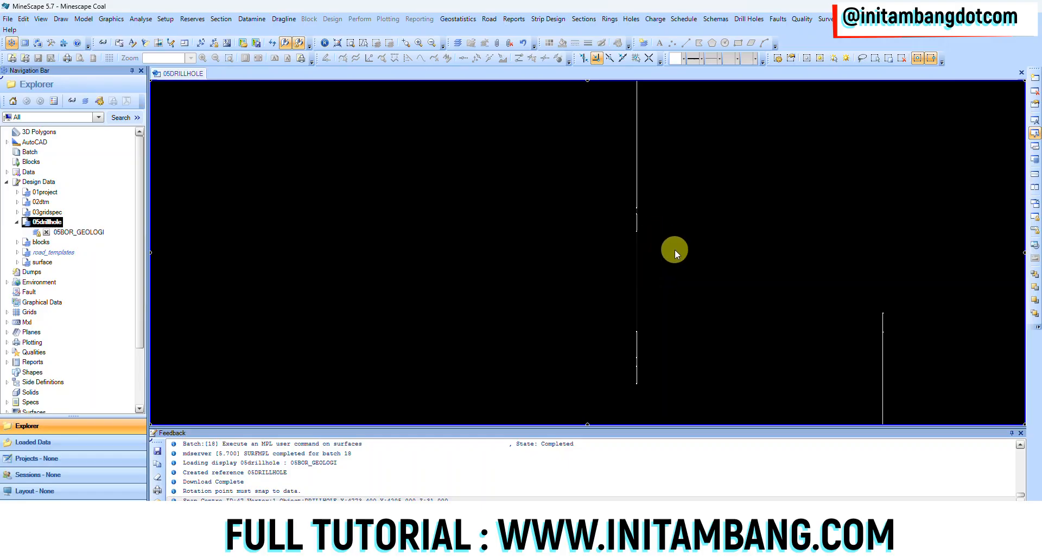
scroll(674, 272, down, 3)
scroll(674, 272, up, 2)
scroll(674, 272, up, 3)
middle_drag(571, 285, 849, 255)
scroll(752, 287, down, 3)
scroll(415, 283, down, 3)
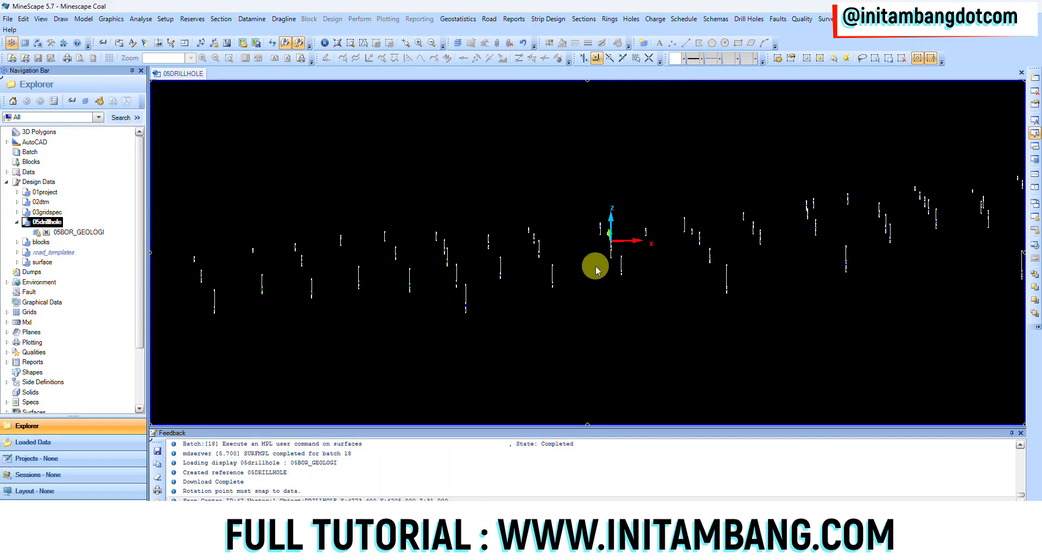
Step: Compare the depth and seam intervals of the drillholes across the whole 05BOR_GEOLOGI drilling area
middle_drag(593, 262, 493, 303)
scroll(743, 272, up, 3)
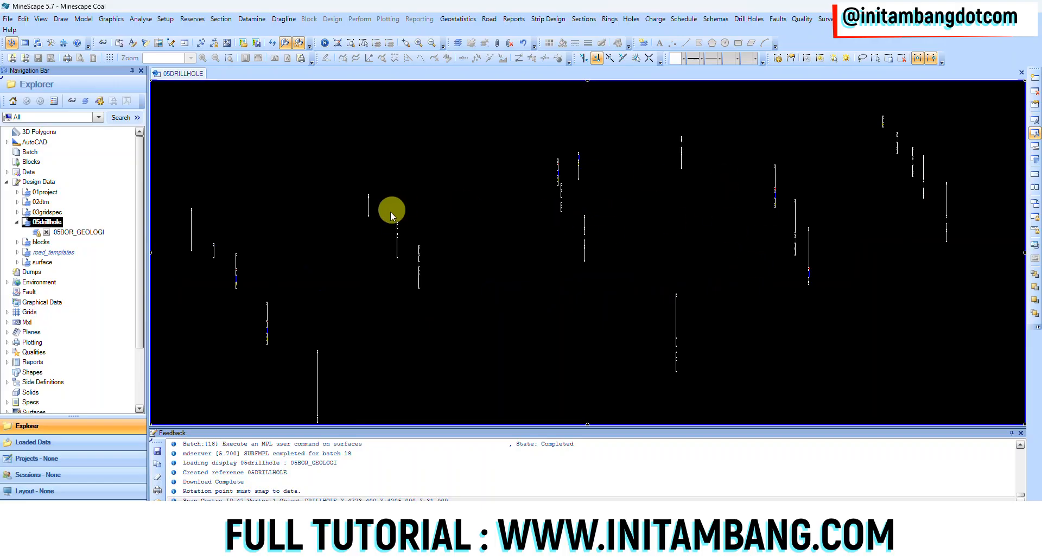
middle_drag(425, 284, 810, 206)
middle_drag(536, 266, 895, 236)
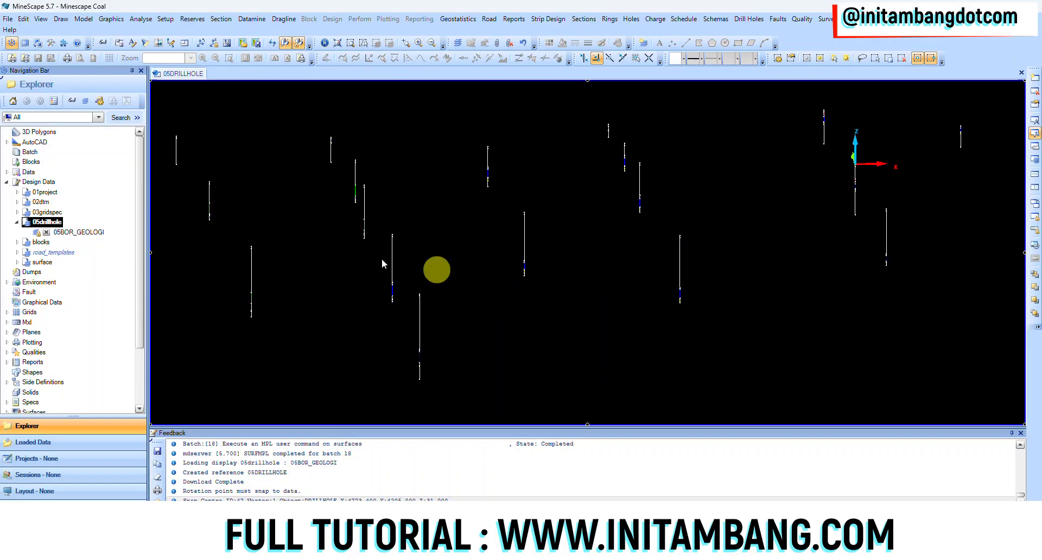
scroll(472, 262, down, 3)
middle_drag(639, 257, 517, 280)
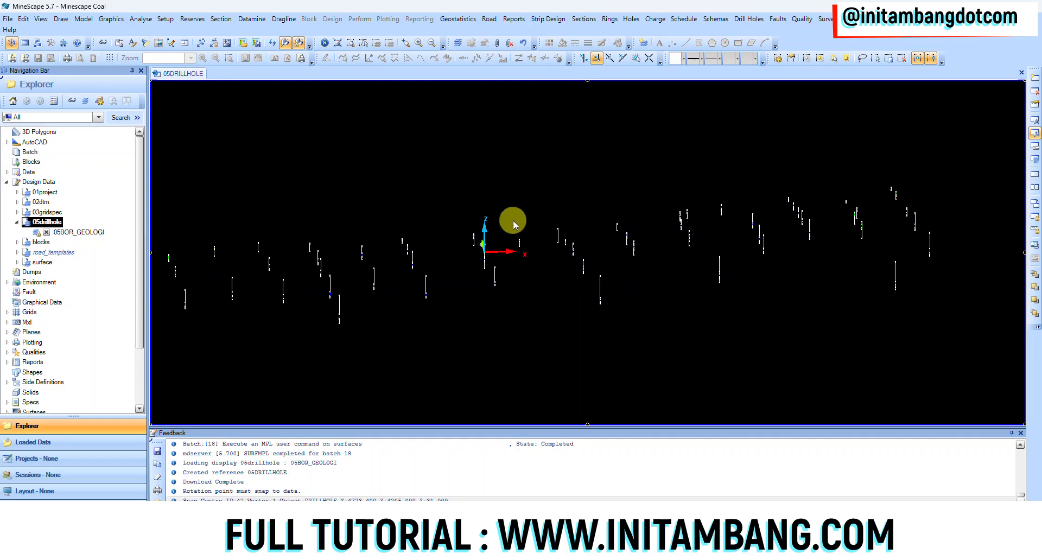
scroll(825, 244, up, 5)
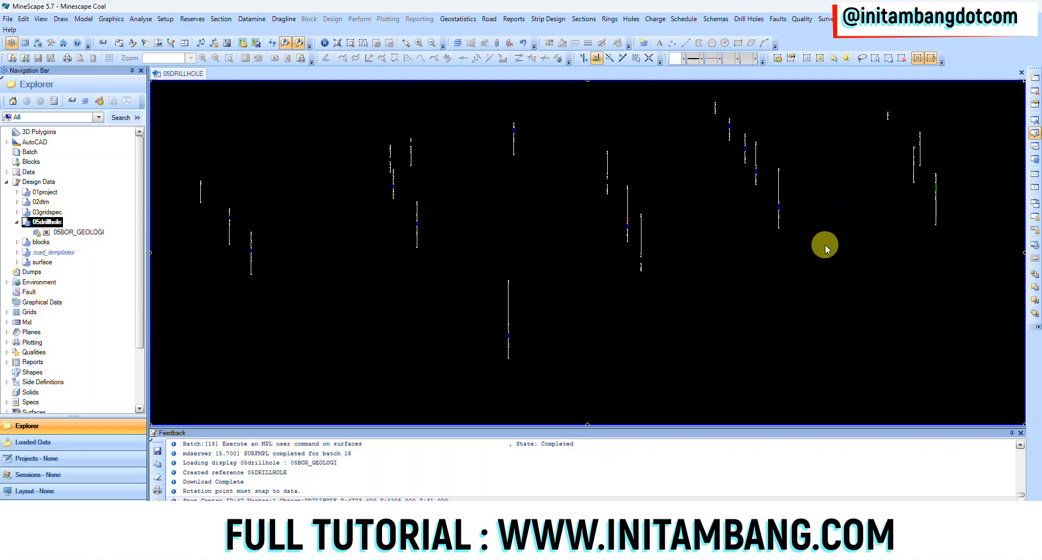
scroll(695, 115, up, 3)
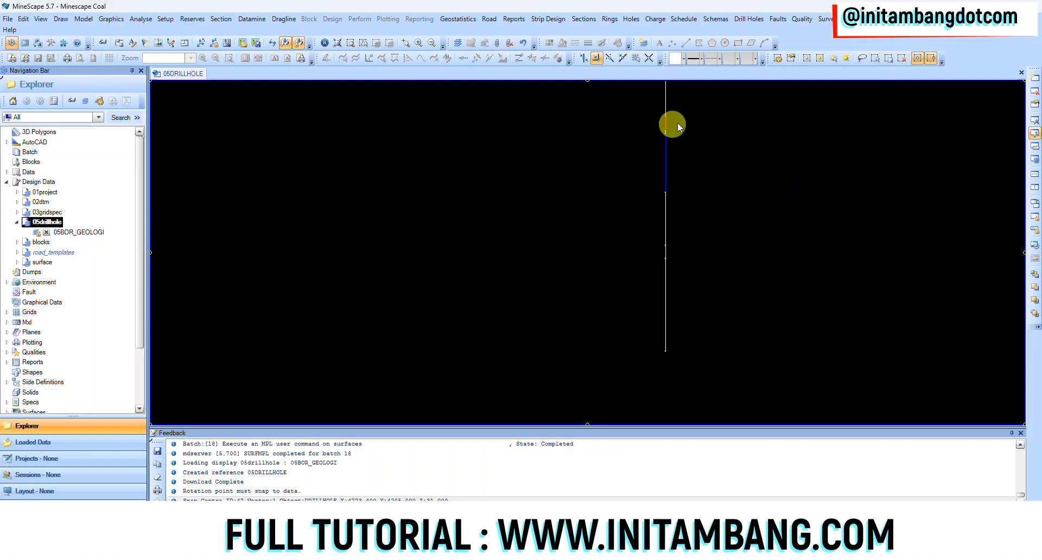
scroll(637, 262, down, 5)
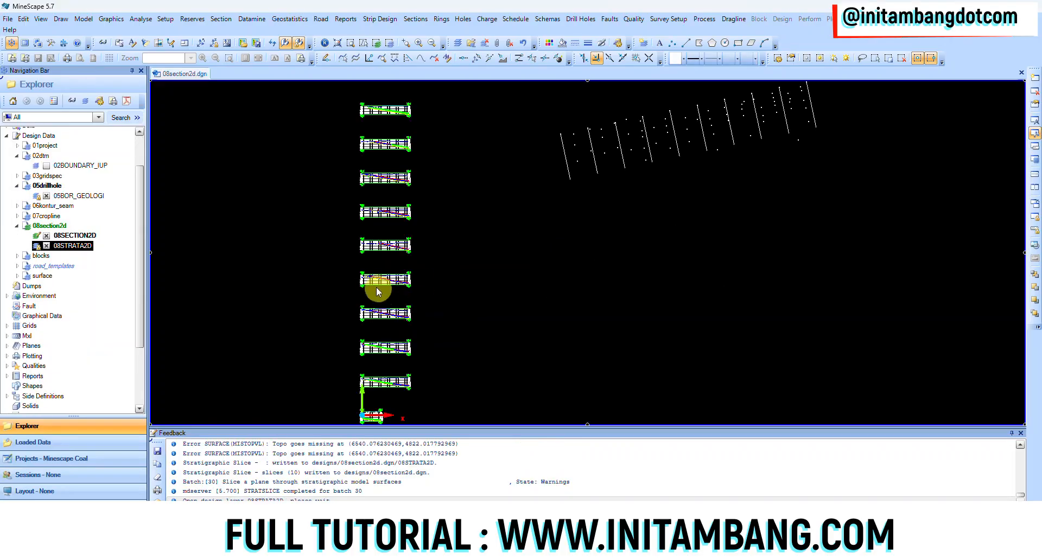
Step: Turn on annotation for the surface and seam lines in one of the 08section2d cross-sections
scroll(509, 232, up, 3)
scroll(509, 232, down, 3)
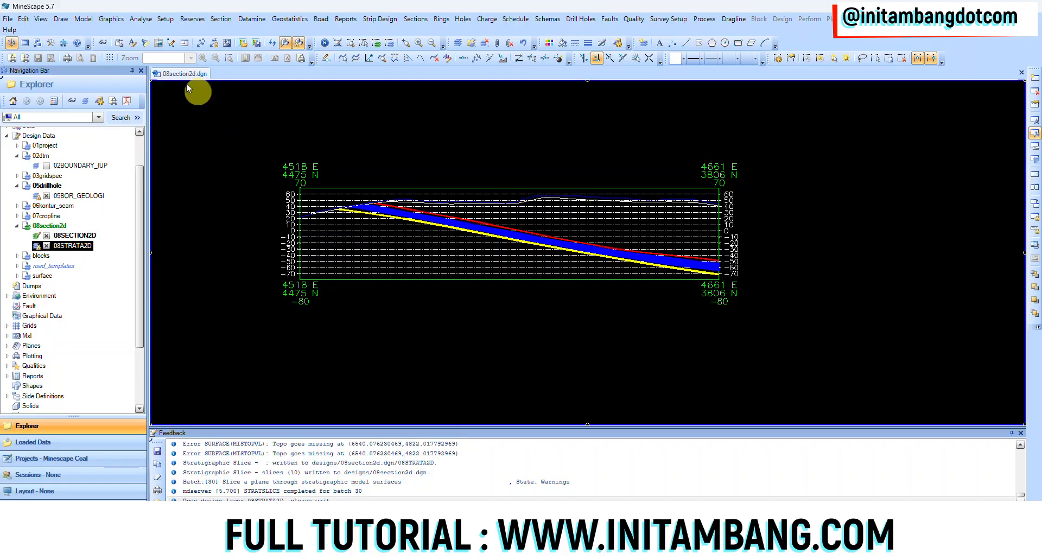
click(132, 46)
Step: Examine the annotated topography, weathering line and coal seams along the full length of the 2D cross-section
scroll(304, 212, up, 3)
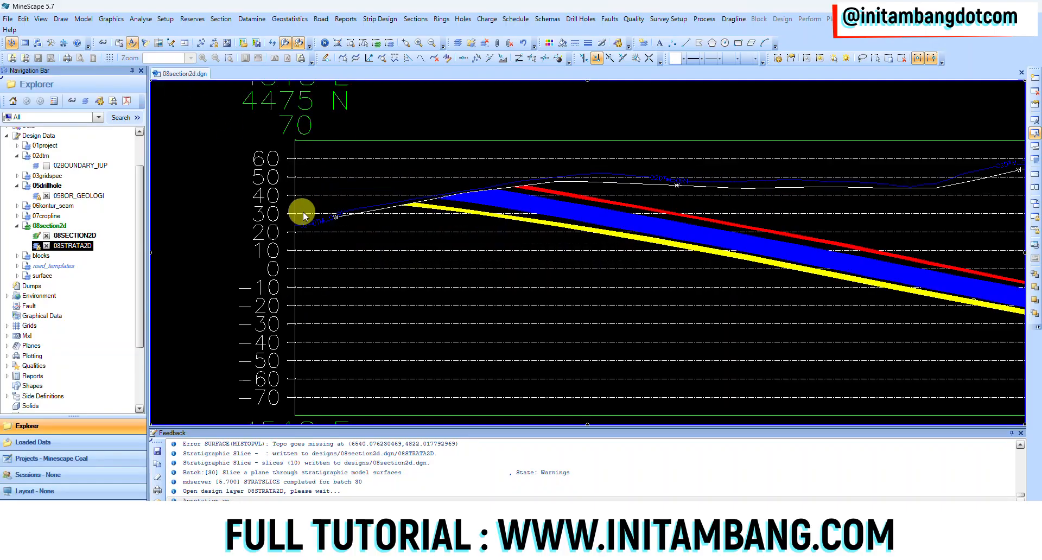
scroll(322, 220, up, 2)
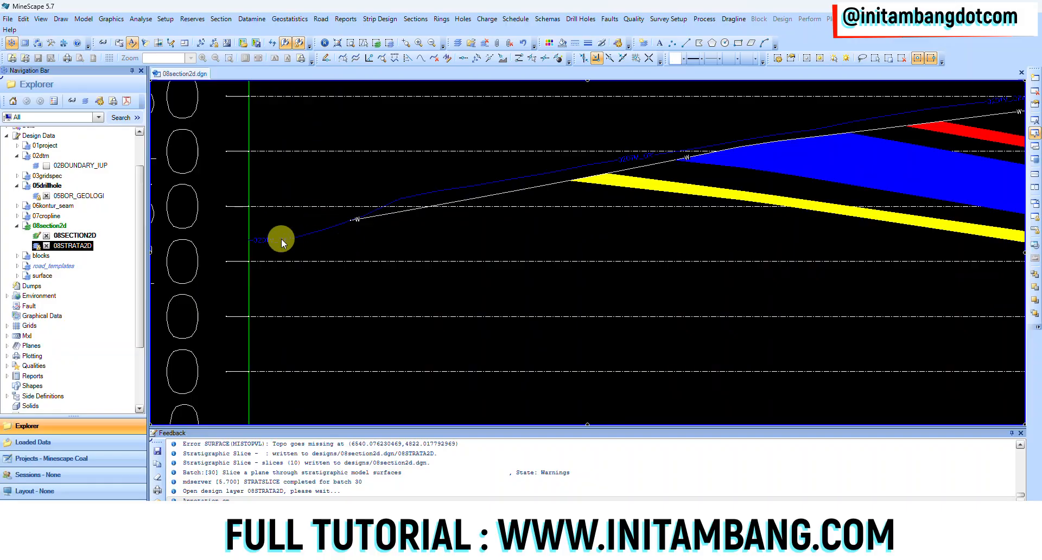
scroll(463, 207, up, 1)
scroll(464, 207, down, 1)
scroll(457, 207, down, 1)
middle_drag(633, 205, 400, 233)
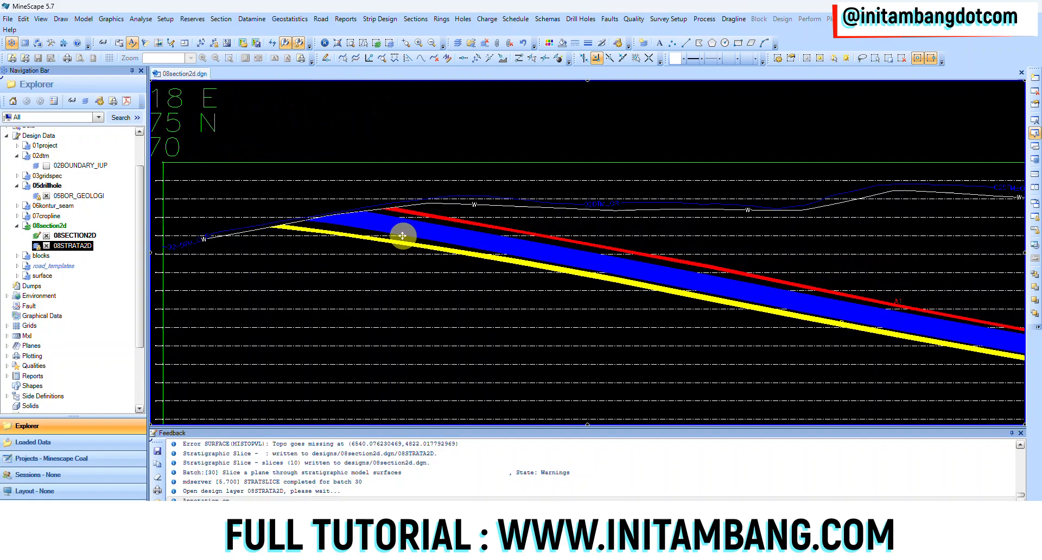
middle_drag(831, 228, 524, 267)
middle_drag(832, 302, 520, 236)
middle_drag(454, 291, 729, 301)
middle_drag(325, 218, 490, 233)
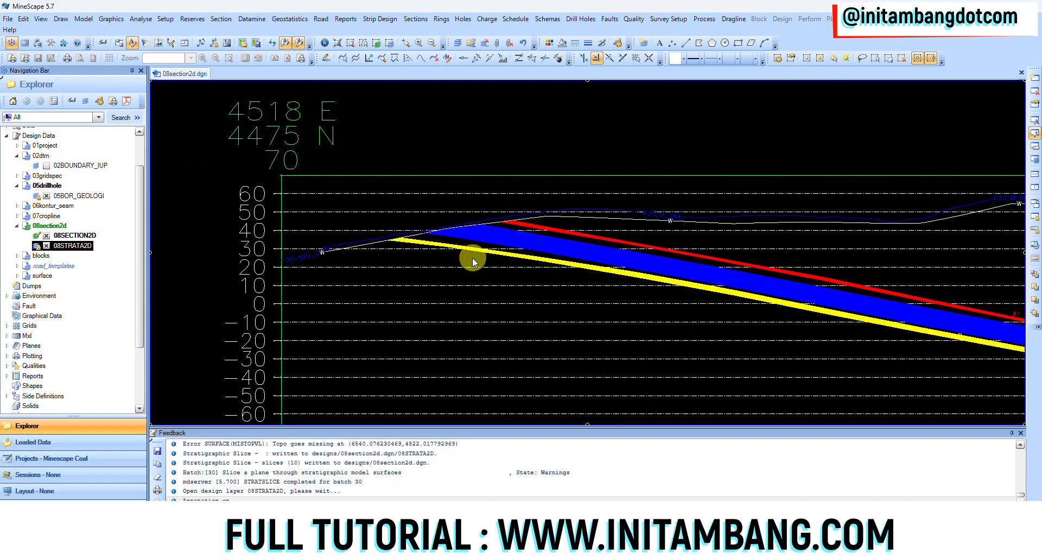
middle_drag(703, 310, 430, 263)
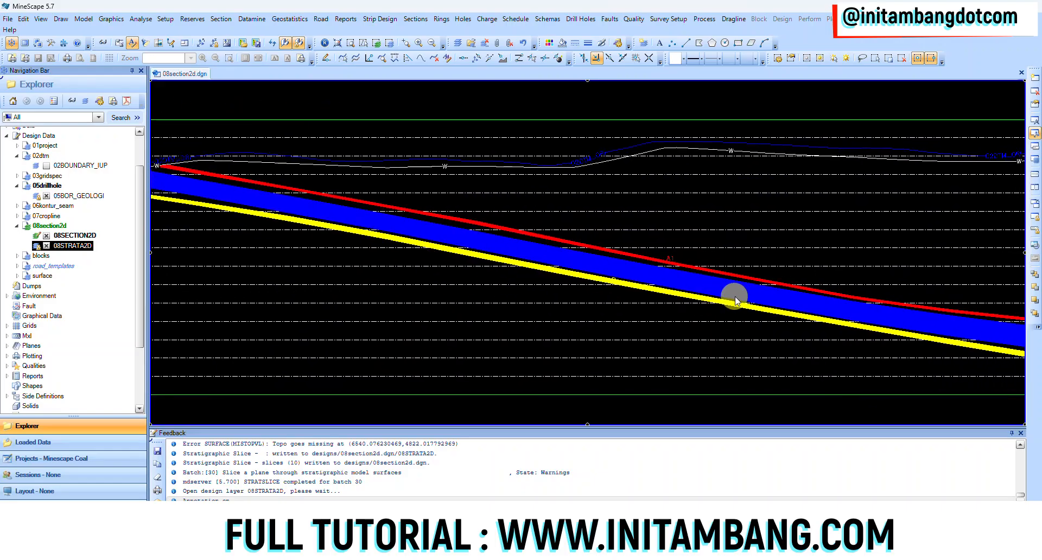
middle_drag(830, 339, 781, 311)
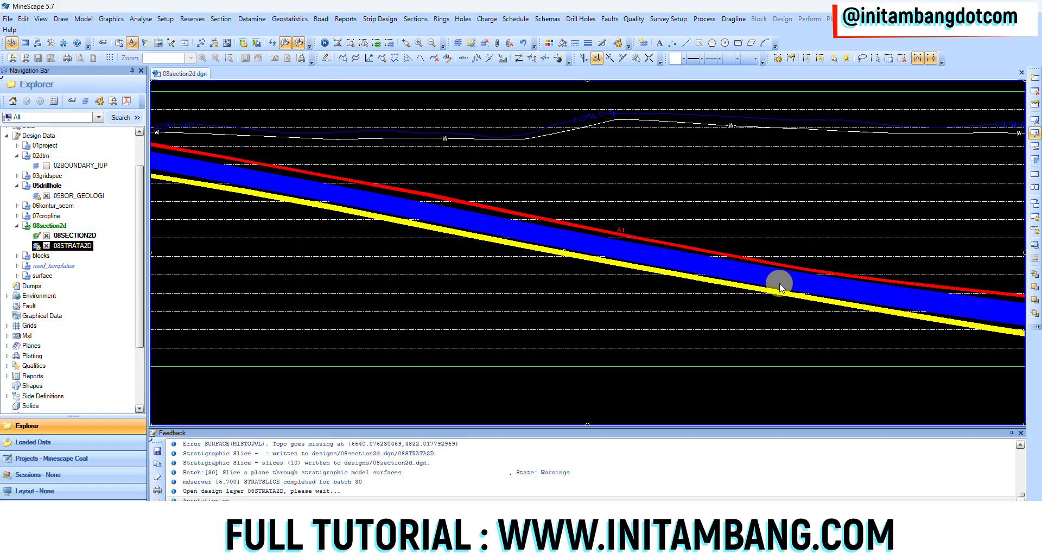
scroll(673, 303, down, 3)
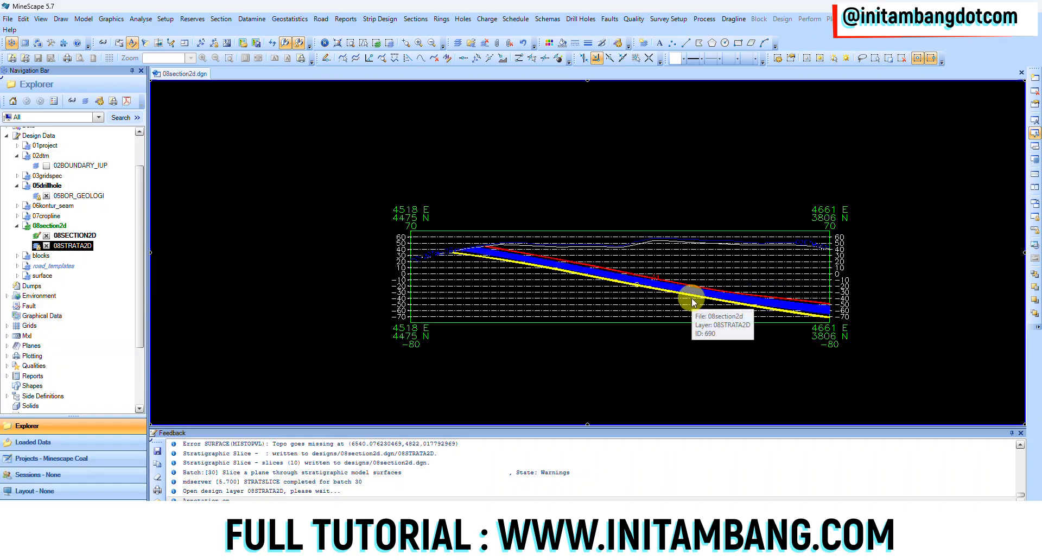
Step: Look over the stacked 08section2d cross-sections and snap the rotation centre to the frame of one section
scroll(699, 300, down, 3)
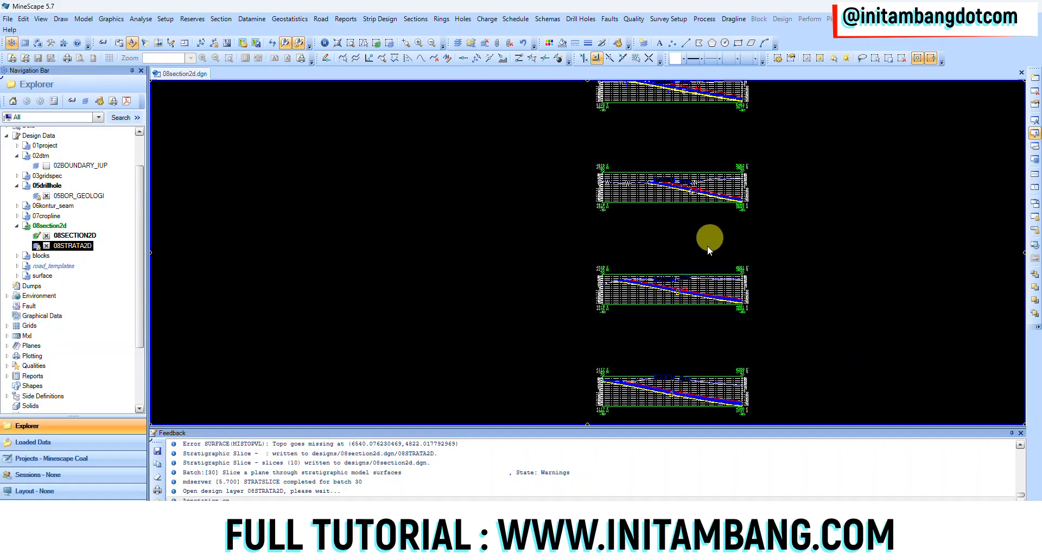
middle_drag(629, 243, 620, 279)
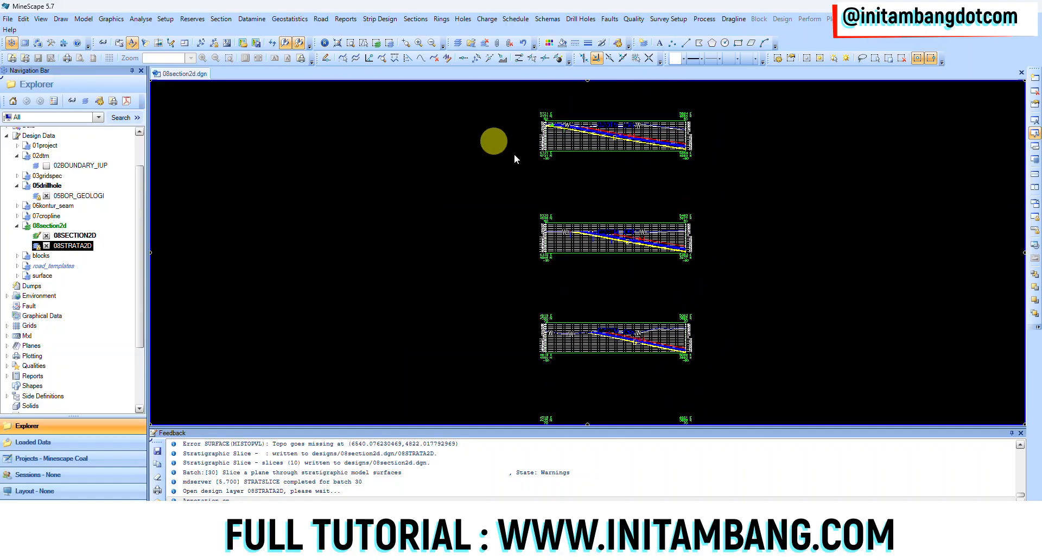
click(620, 225)
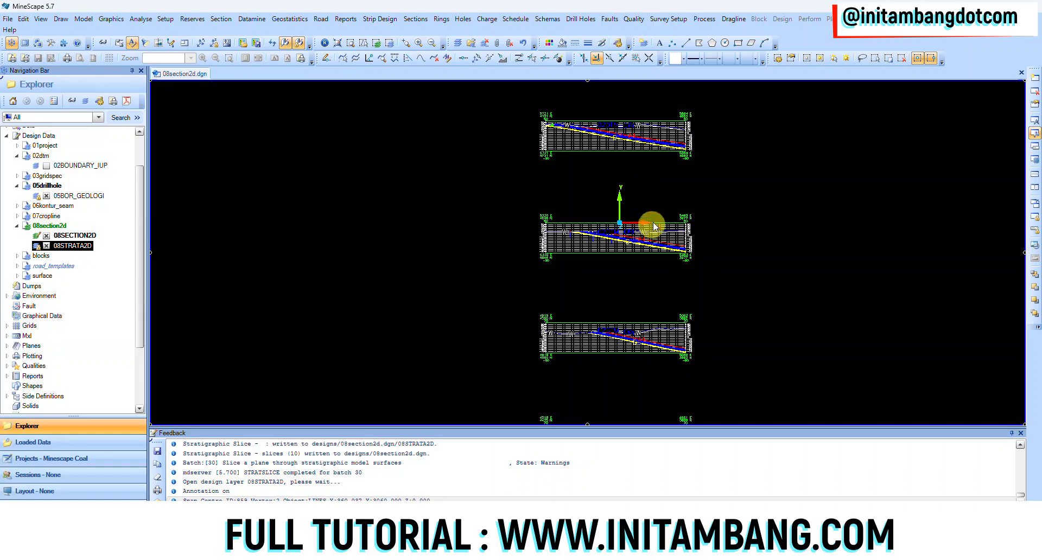
middle_drag(651, 216, 360, 58)
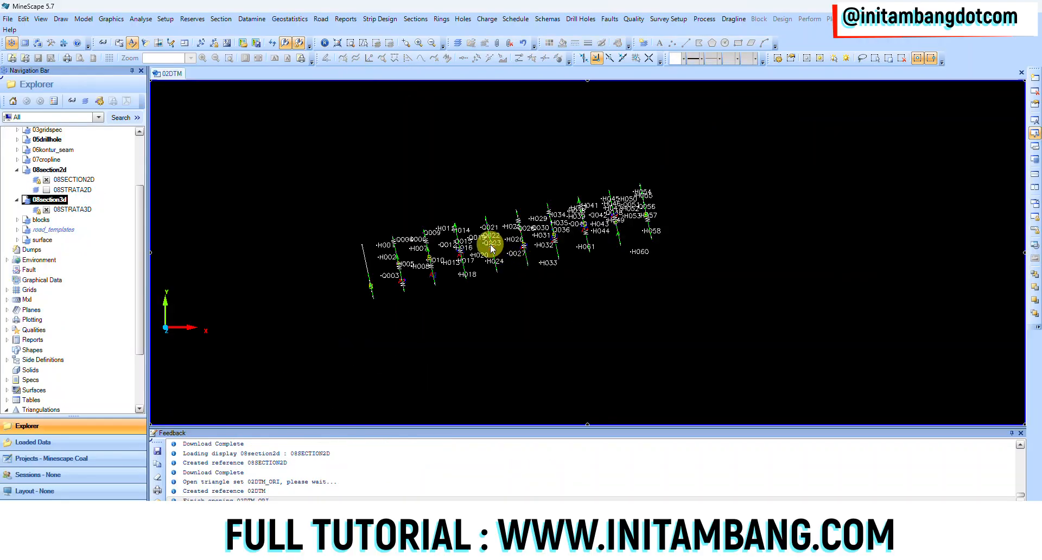
Step: Set the rotation centre on the 08STRATA3D sections and hide the 05BOR_GEOLOGI drillhole layer to inspect the seams in 3D
middle_click(488, 250)
middle_drag(444, 328, 488, 283)
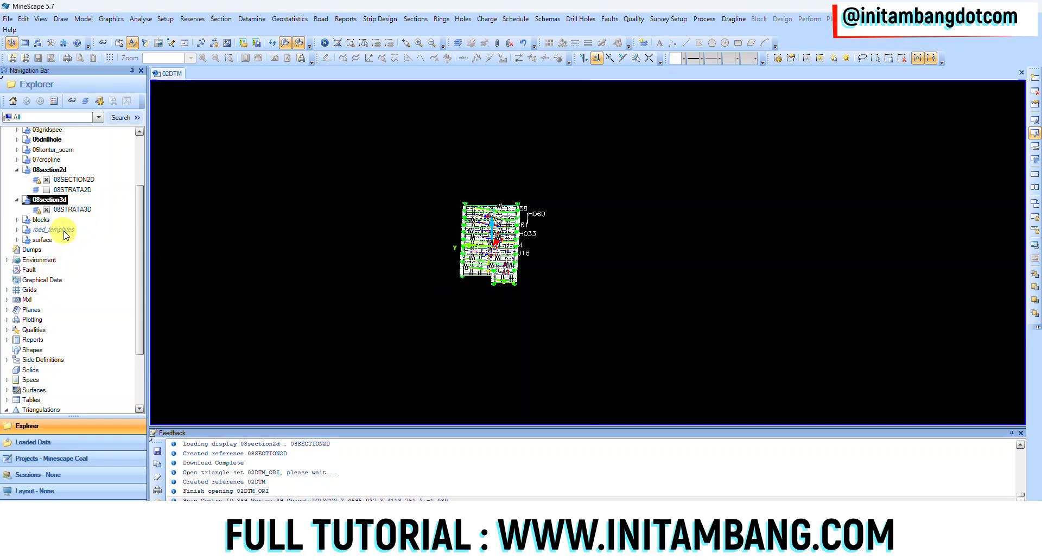
scroll(61, 221, up, 3)
click(17, 222)
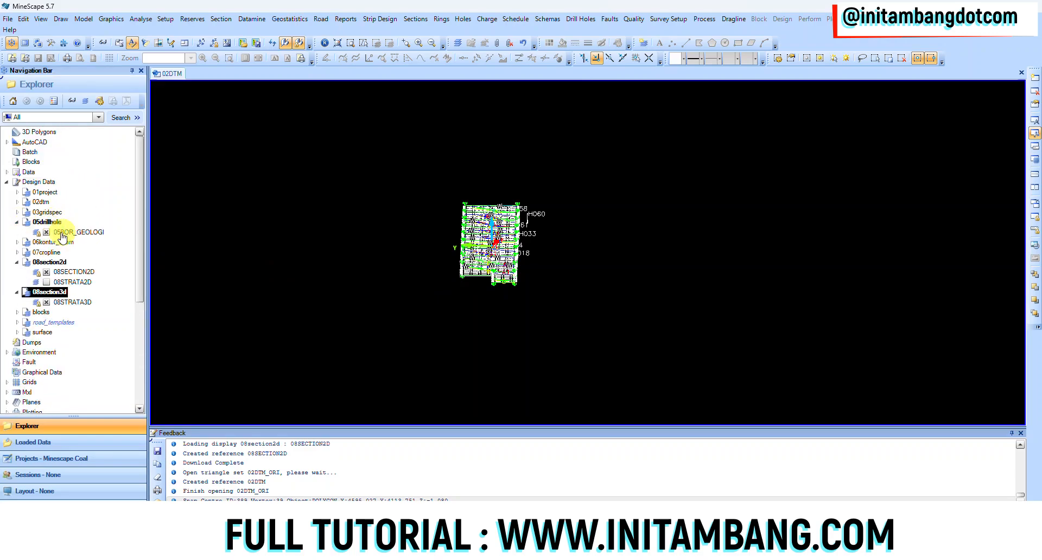
click(47, 232)
scroll(479, 262, up, 8)
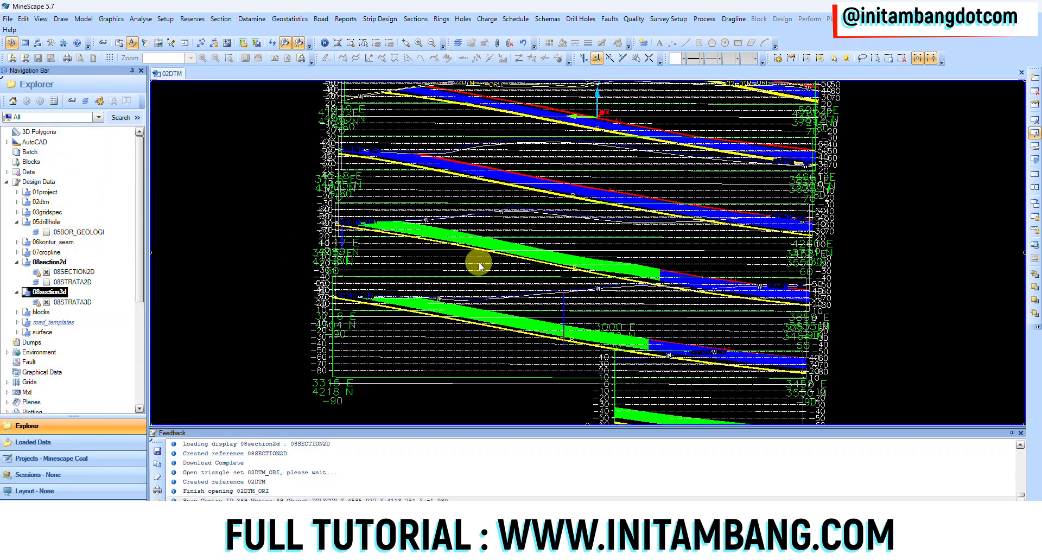
Step: Look over the full stack of coal seam cross-sections in 3D, from the whole set down to individual seams
scroll(536, 245, down, 8)
mouse_move(551, 214)
mouse_down()
mouse_move(559, 217)
mouse_move(559, 203)
mouse_move(581, 214)
mouse_move(563, 211)
mouse_move(552, 233)
mouse_move(555, 223)
mouse_up()
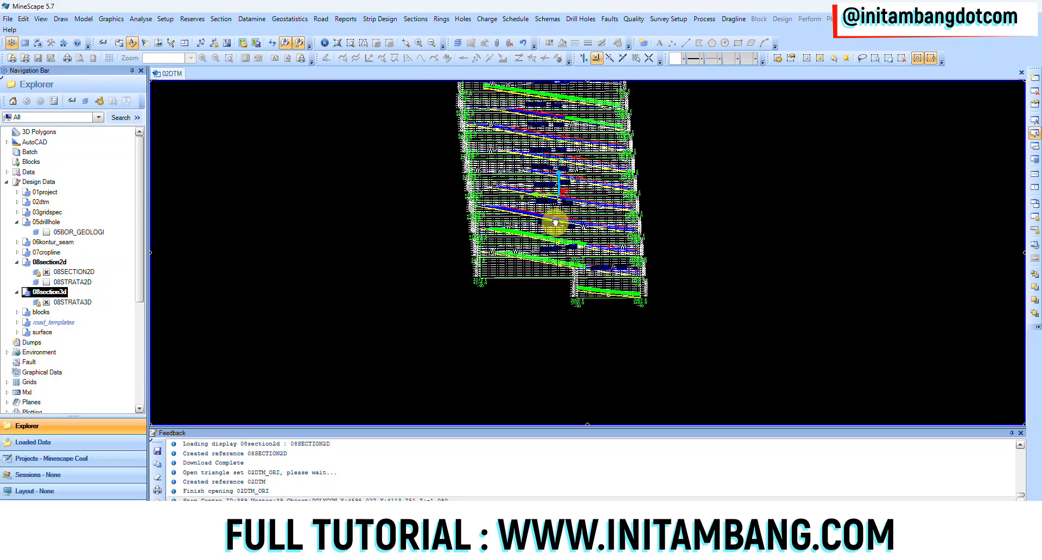
scroll(561, 187, up, 3)
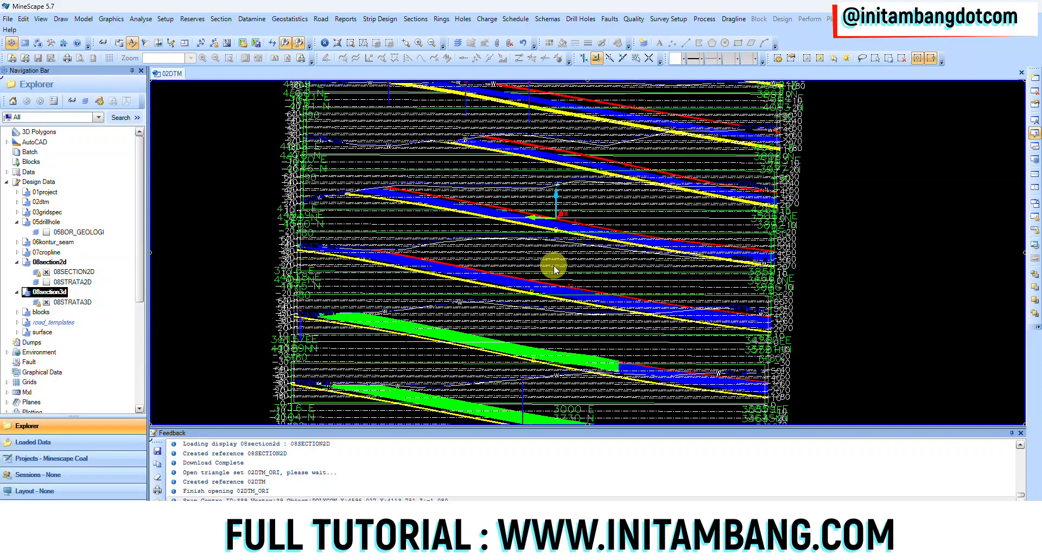
scroll(554, 268, down, 3)
drag(551, 275, 552, 277)
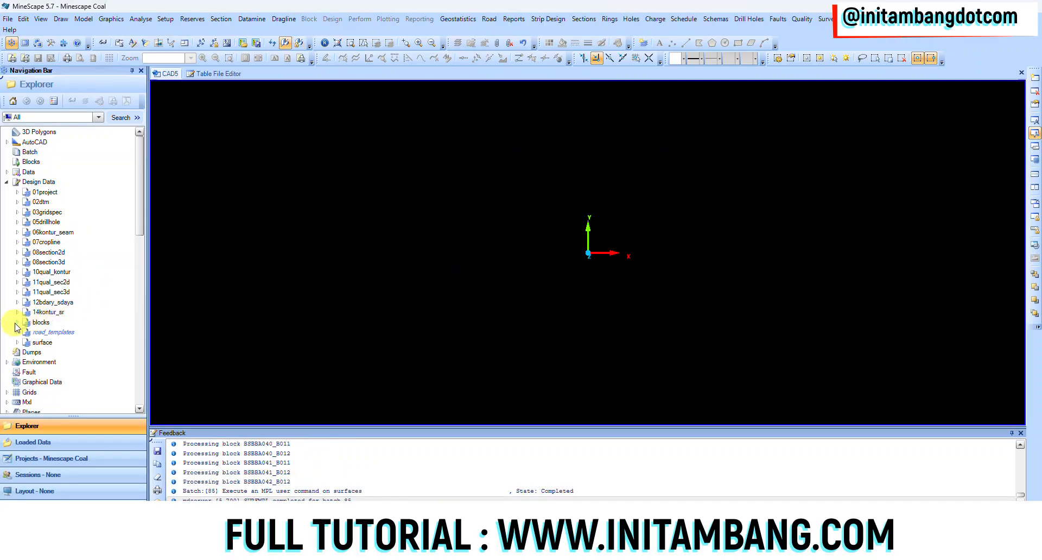
Step: Load the 18RESGRAPH layer of the blocks design file to display the reserve block grid
click(16, 323)
scroll(105, 279, down, 3)
click(47, 304)
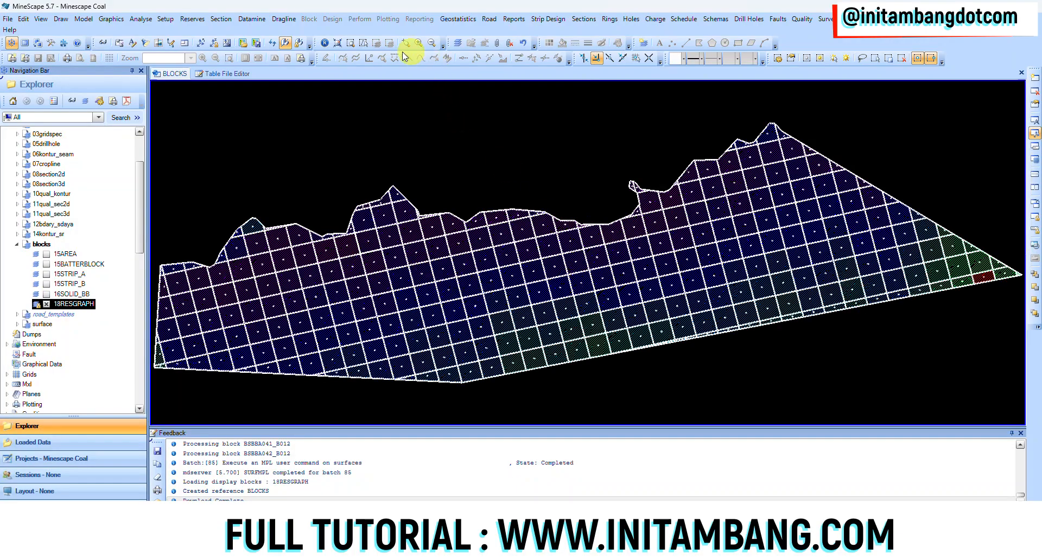
Step: Examine the reserve labels in the red block A040 at the eastern end of the 18RESGRAPH block grid
scroll(998, 278, up, 5)
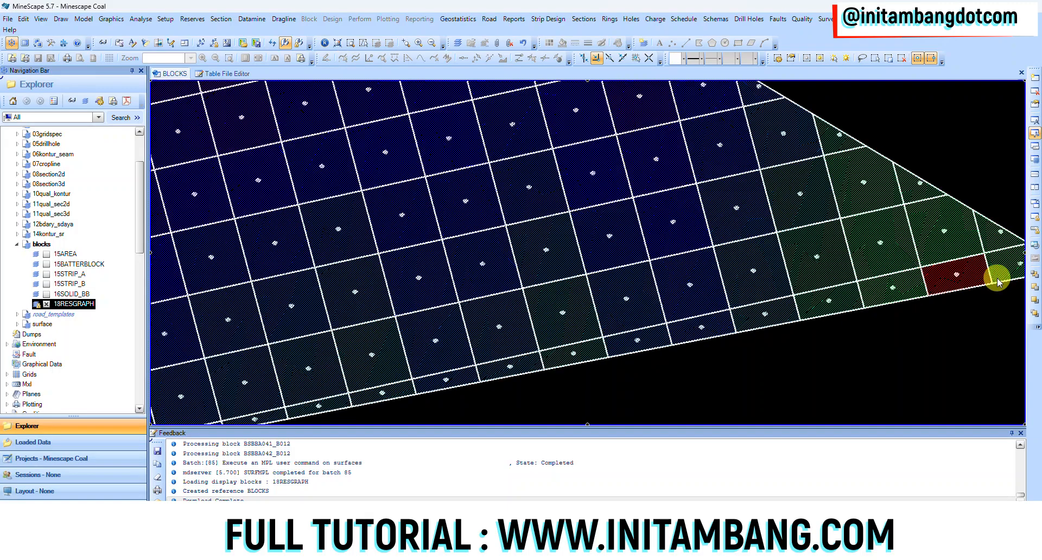
scroll(769, 291, up, 2)
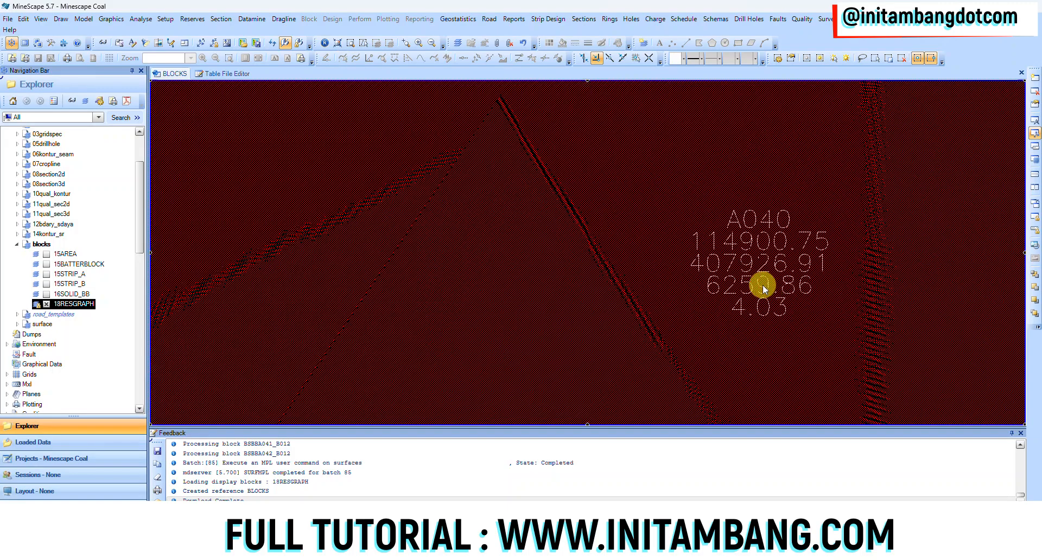
scroll(763, 285, down, 2)
scroll(767, 295, up, 3)
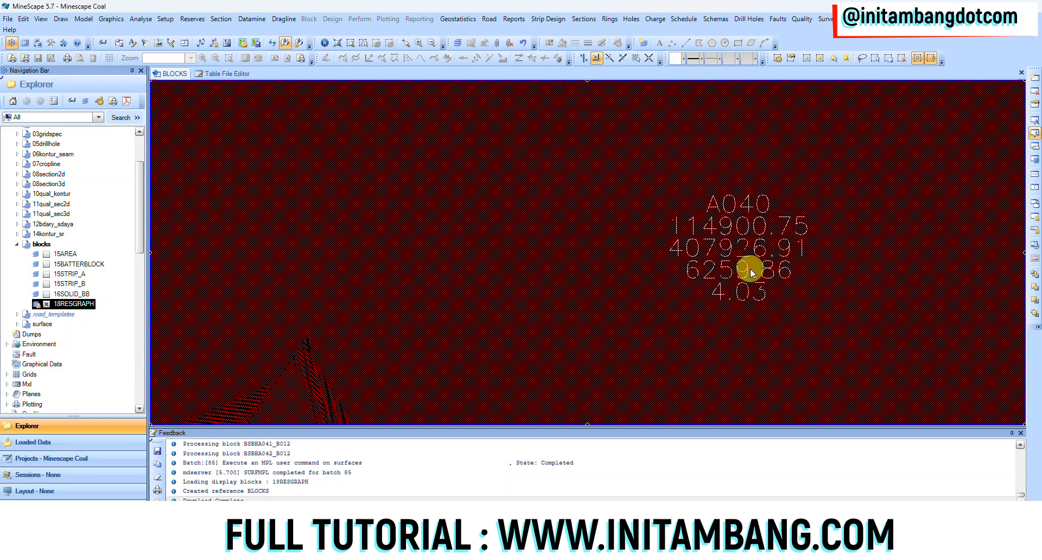
mouse_move(739, 206)
scroll(738, 269, down, 5)
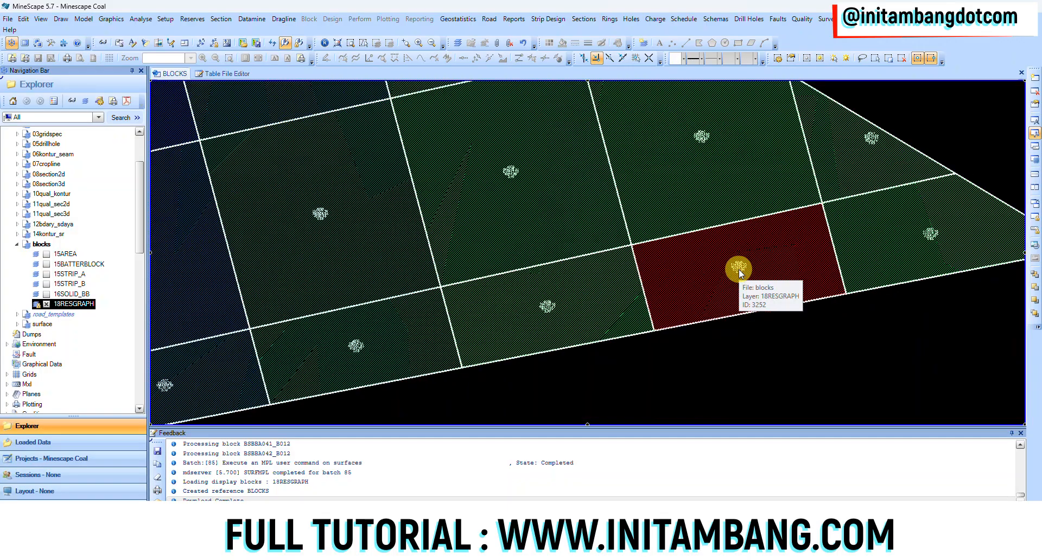
scroll(708, 129, down, 4)
scroll(717, 186, up, 10)
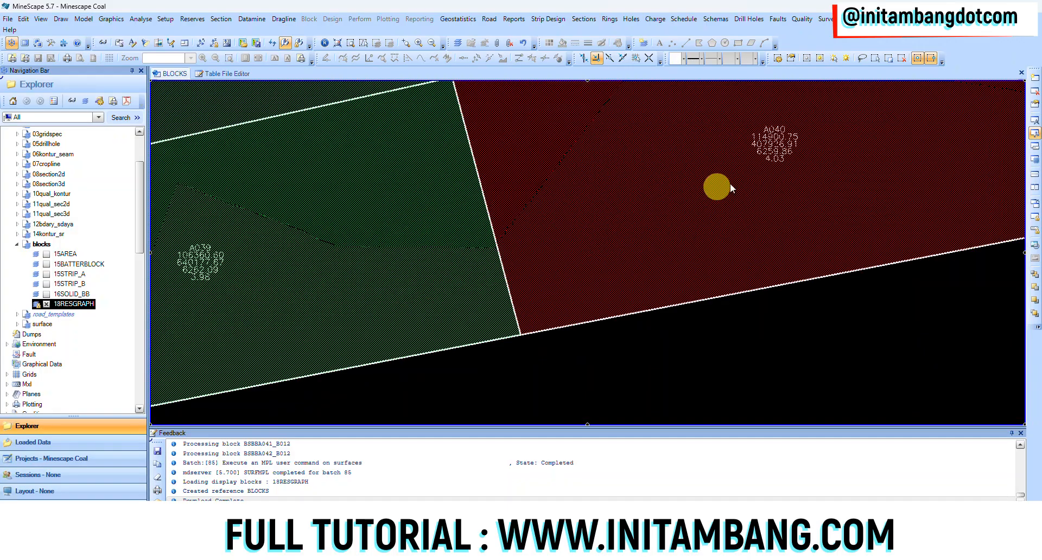
middle_drag(730, 158, 722, 259)
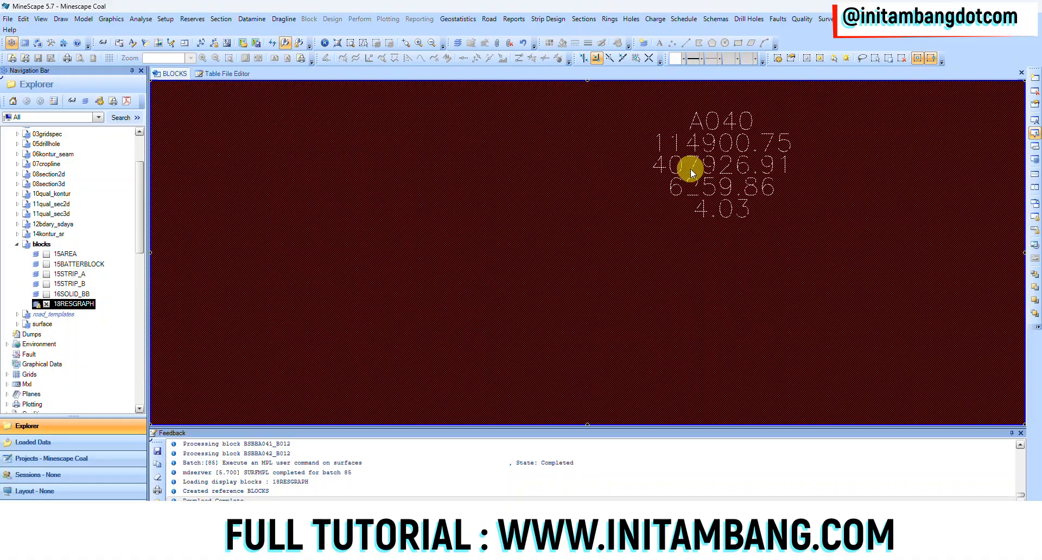
scroll(684, 167, down, 6)
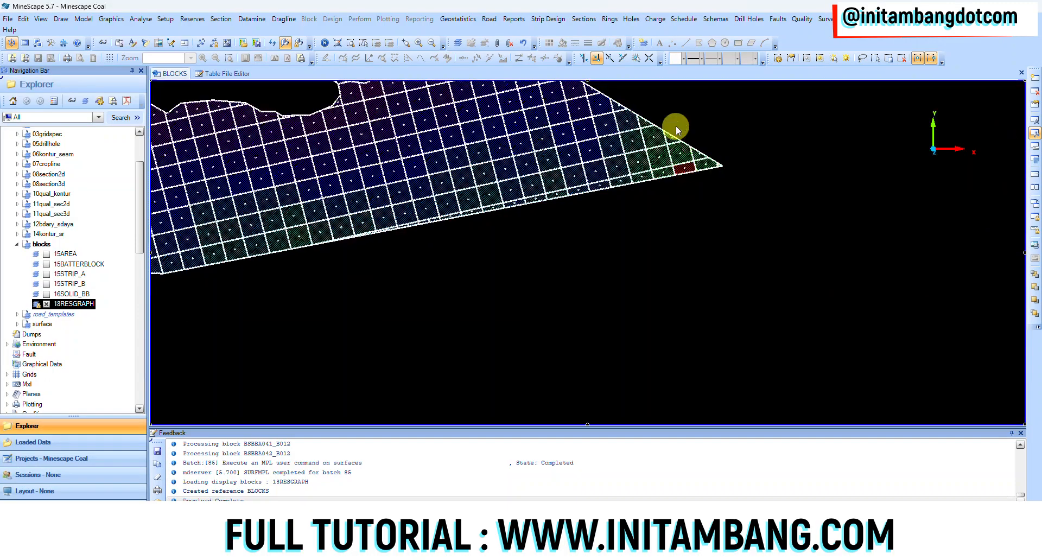
Step: Examine the reserve label of block A015 further west in the block grid
middle_drag(480, 173, 689, 179)
middle_drag(443, 182, 570, 170)
scroll(491, 270, up, 8)
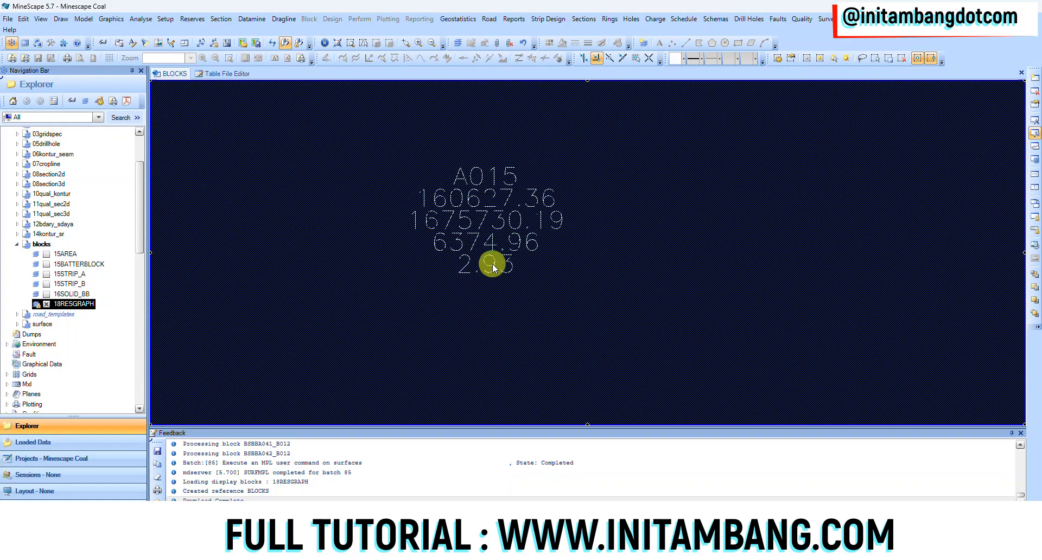
scroll(486, 266, down, 5)
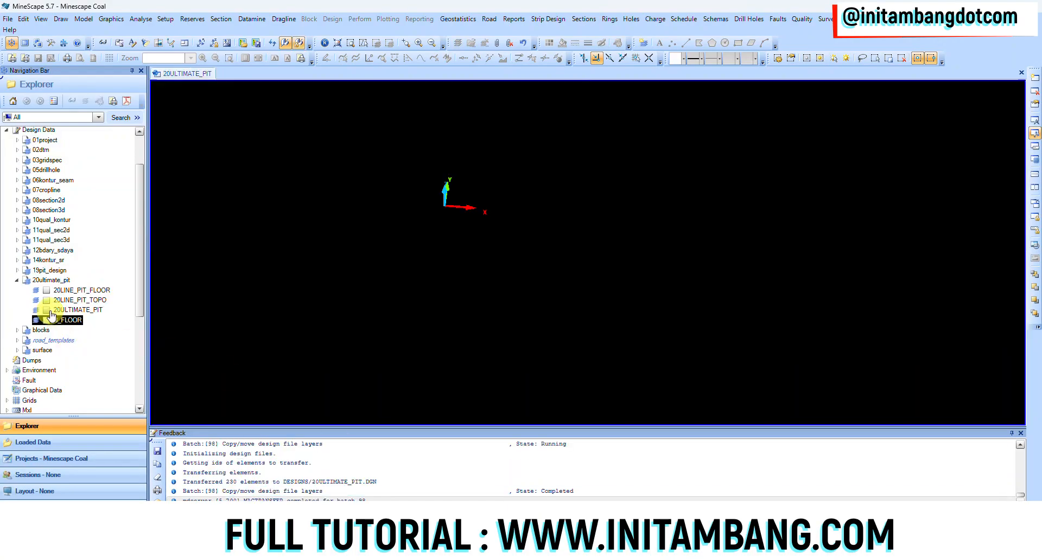
Step: Load the 20ULTIMATE_PIT layer and inspect the ultimate pit in plan and 3D, including its 20TRI_ULTIMATE_P triangulation
click(46, 310)
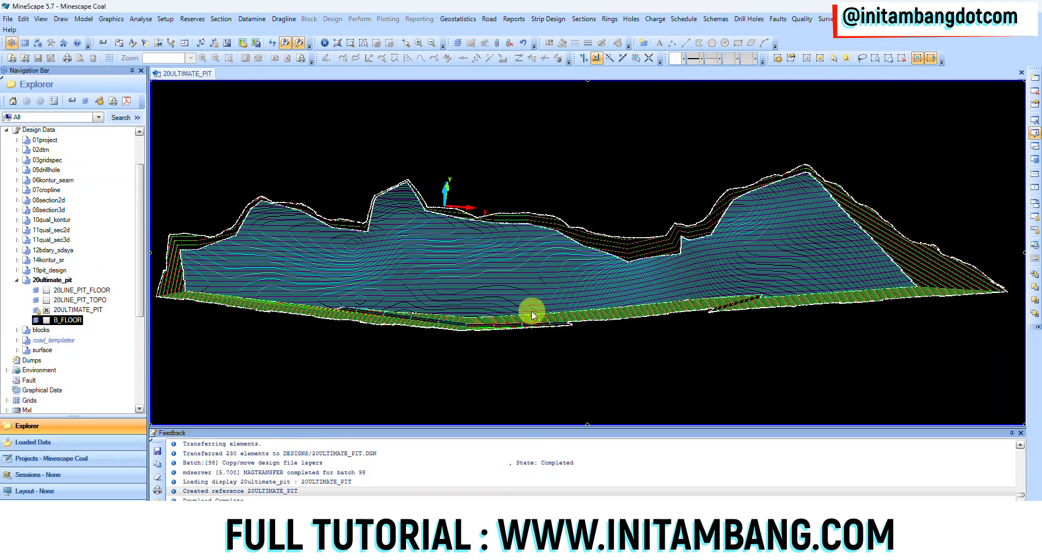
middle_drag(522, 316, 568, 290)
click(326, 45)
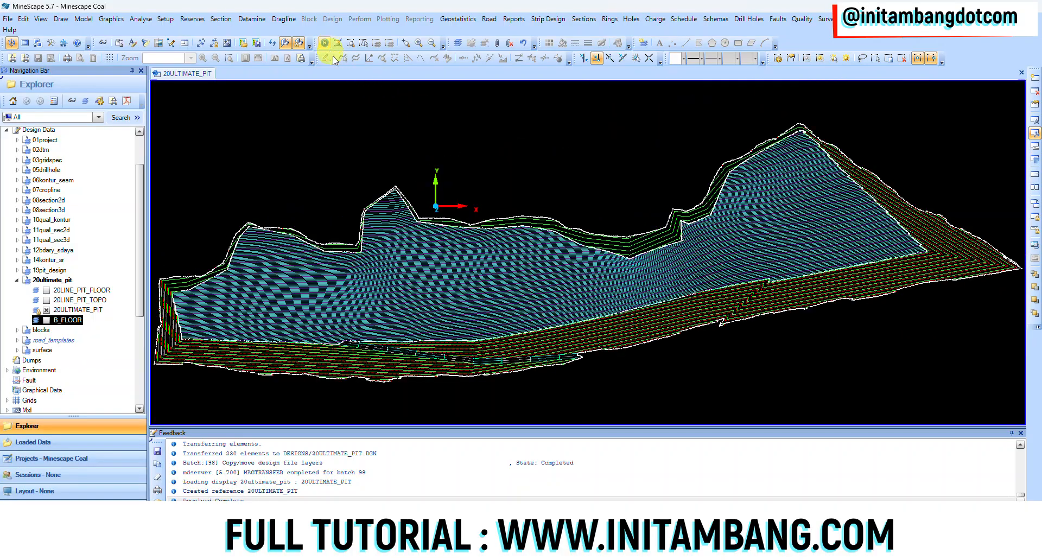
middle_drag(493, 286, 498, 261)
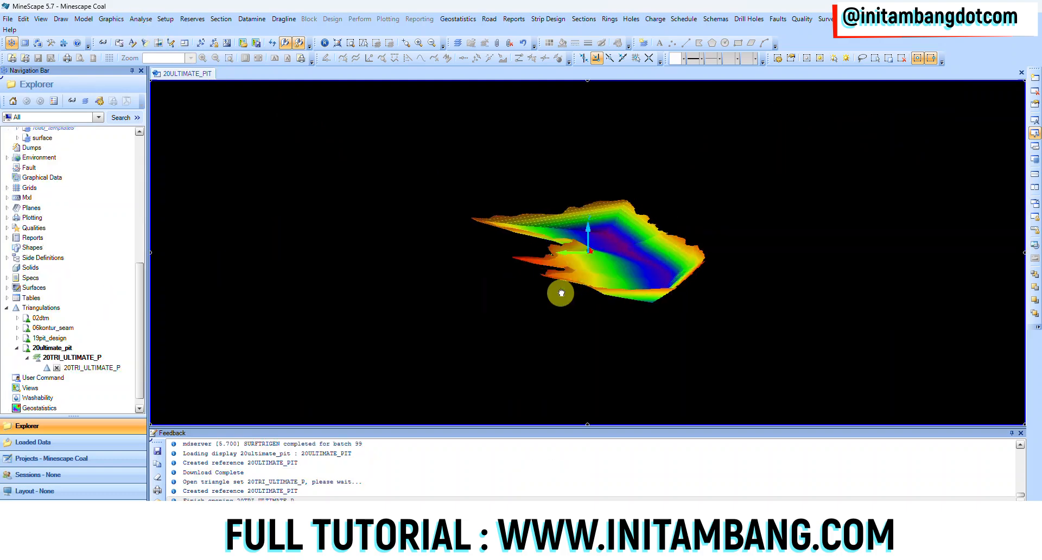
mouse_move(561, 291)
middle_down()
mouse_move(563, 304)
mouse_move(505, 306)
mouse_move(543, 305)
mouse_move(562, 278)
middle_up()
scroll(566, 251, up, 5)
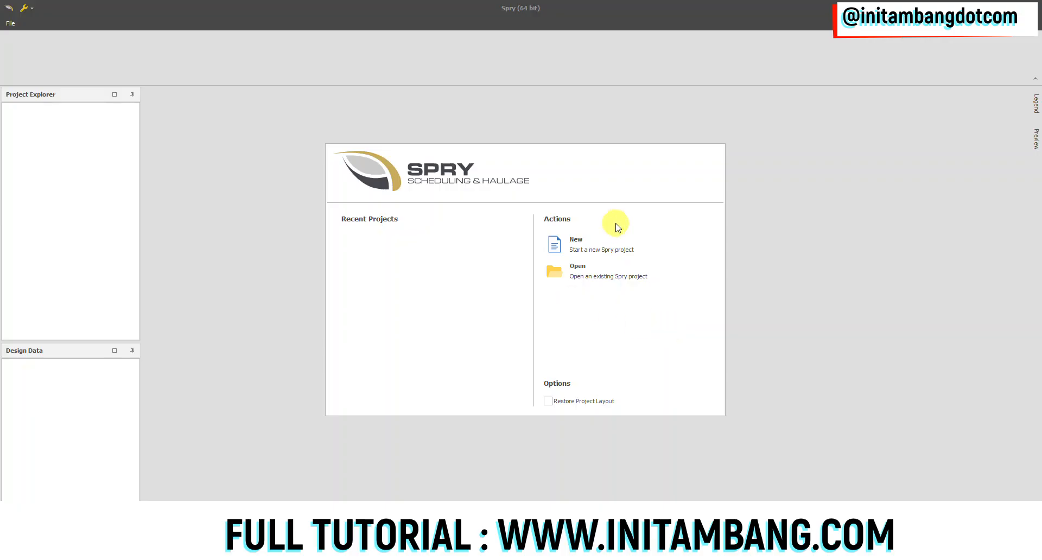
Step: Switch to Spry, start a new project and create a folder named Spry Coal inside the Udemy folder
click(589, 244)
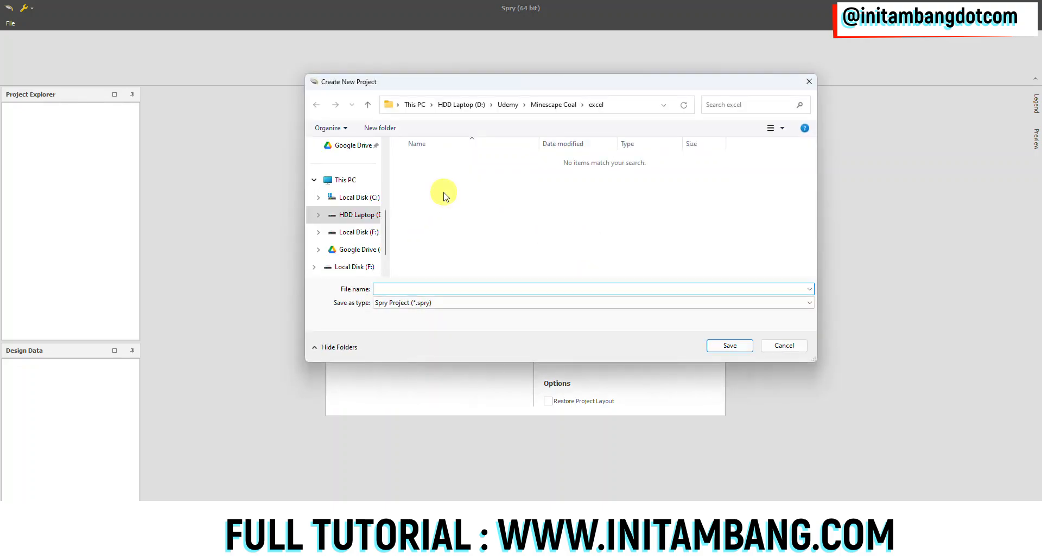
click(503, 105)
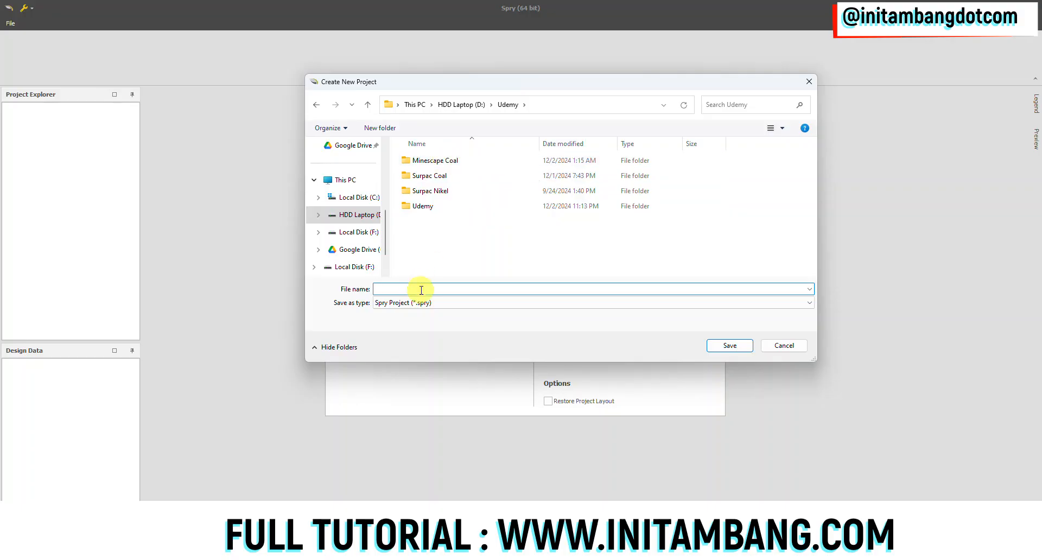
click(390, 130)
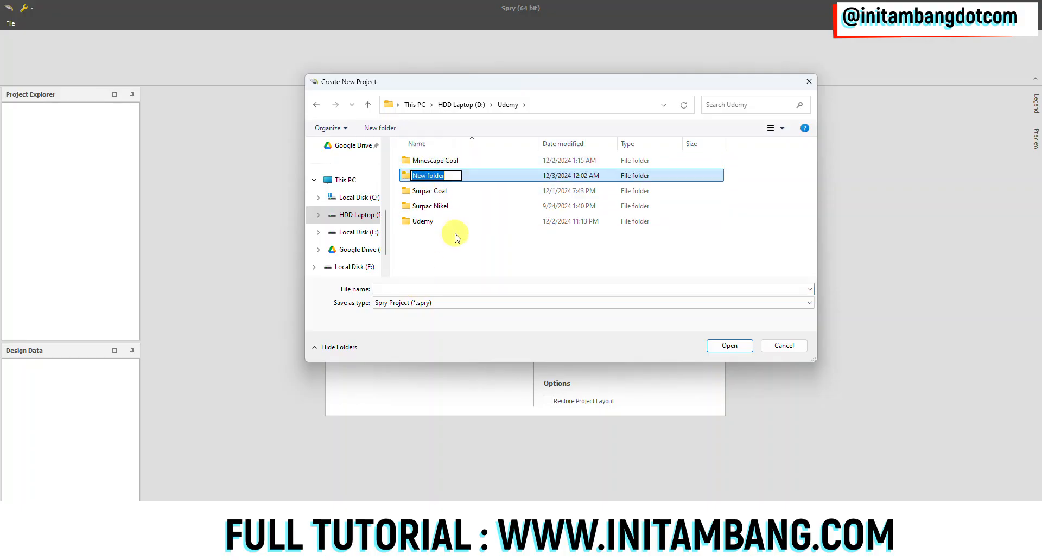
text(SPry Coal)
key(BackSpace)
text(p)
click(450, 250)
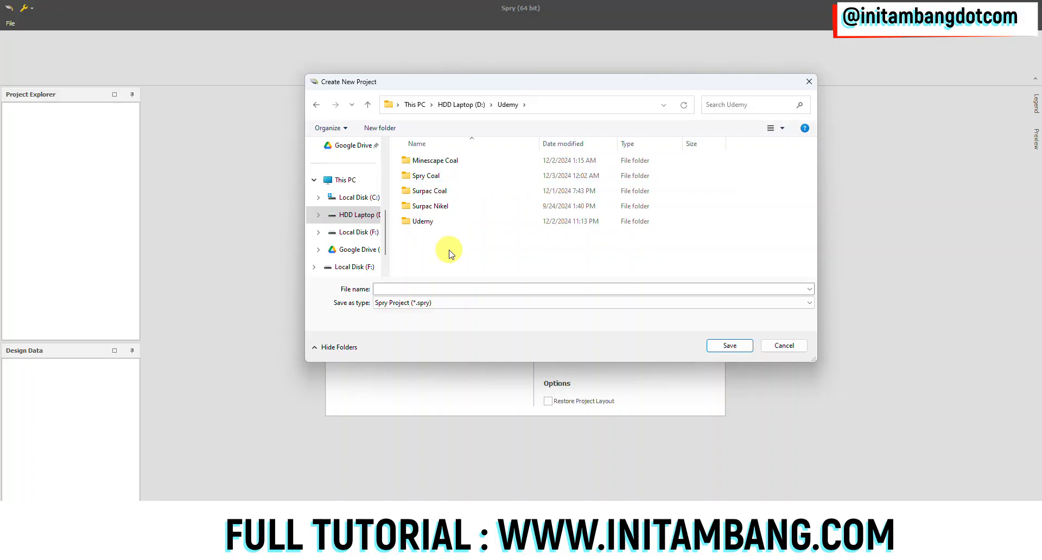
Step: Save the new project in the Spry Coal folder under the file name spry_coal
click(431, 177)
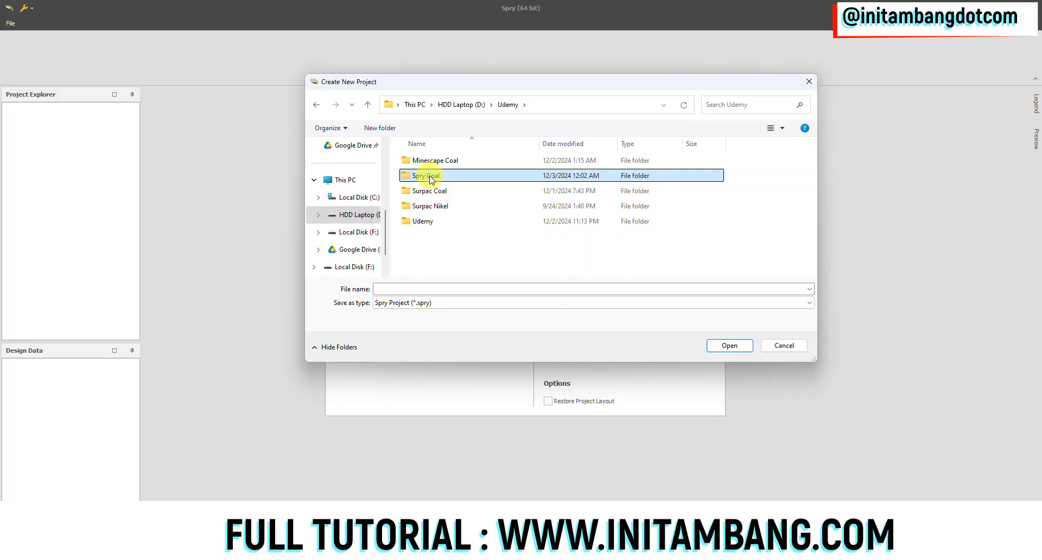
double_click(431, 177)
click(409, 288)
text(pro)
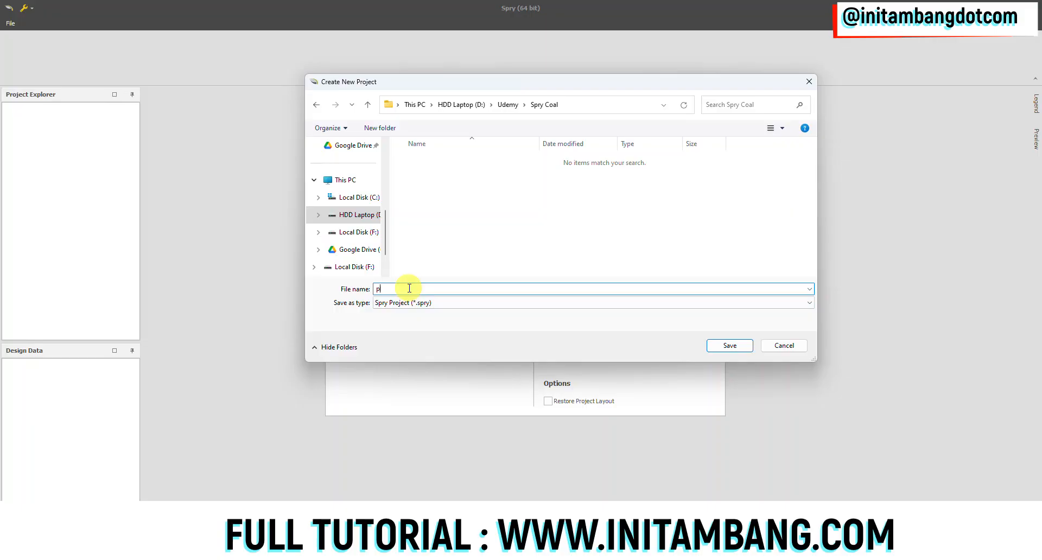
key(BackSpace)
key(BackSpace)
text(spry_coal)
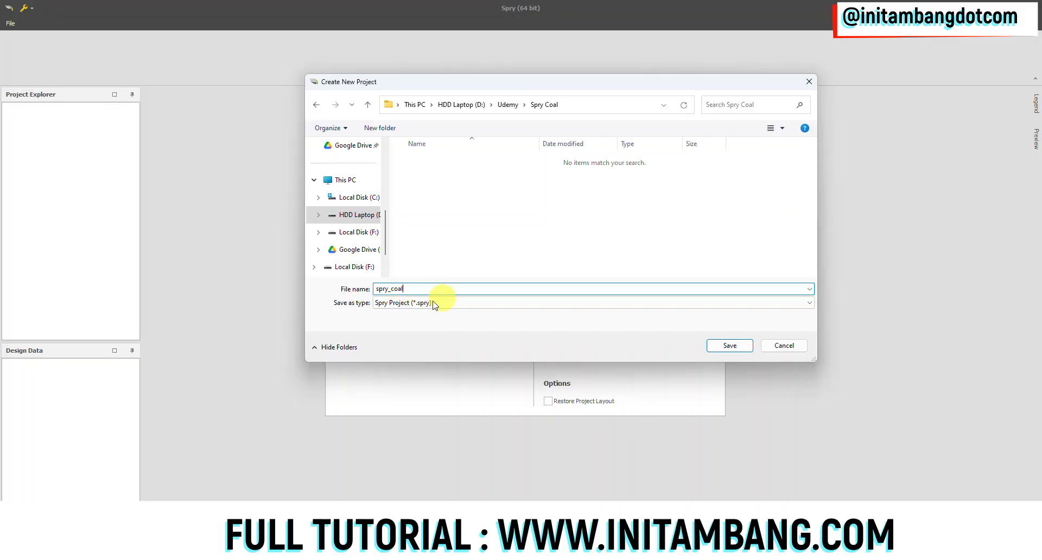
click(731, 345)
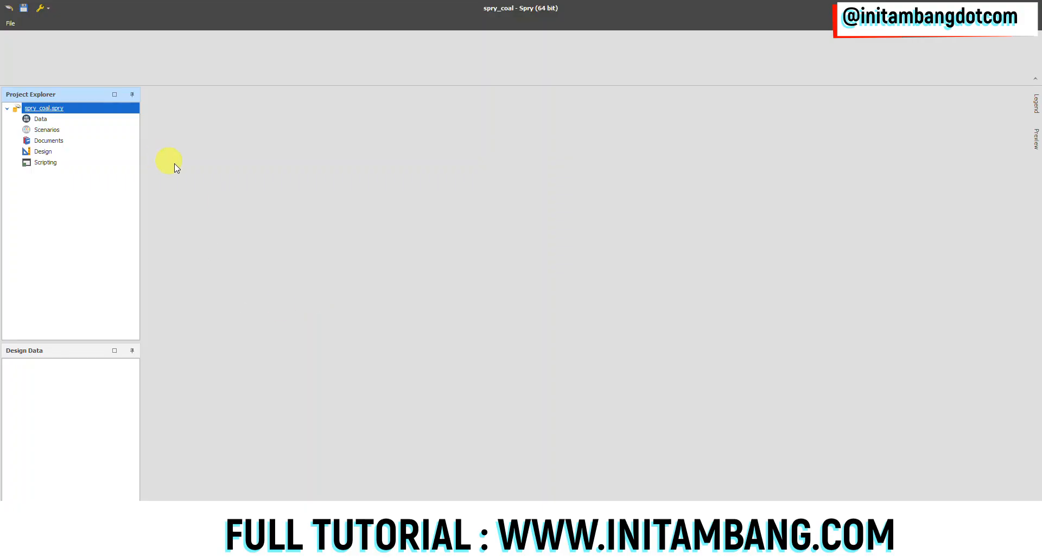
Step: Look through the Data, Scenarios, Documents, Design and Scripting sections of the spry_coal project
click(46, 120)
click(49, 131)
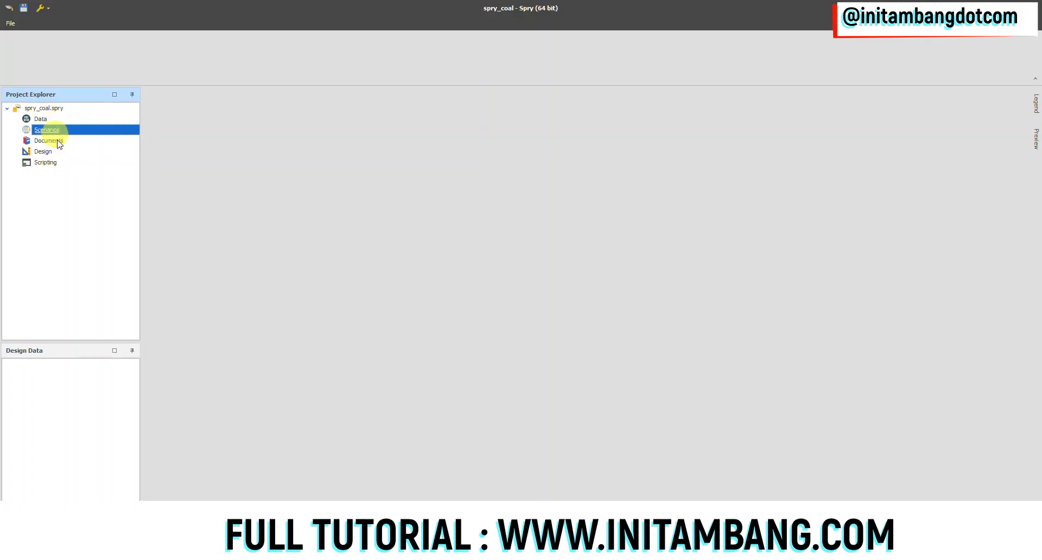
click(52, 141)
click(51, 153)
click(54, 162)
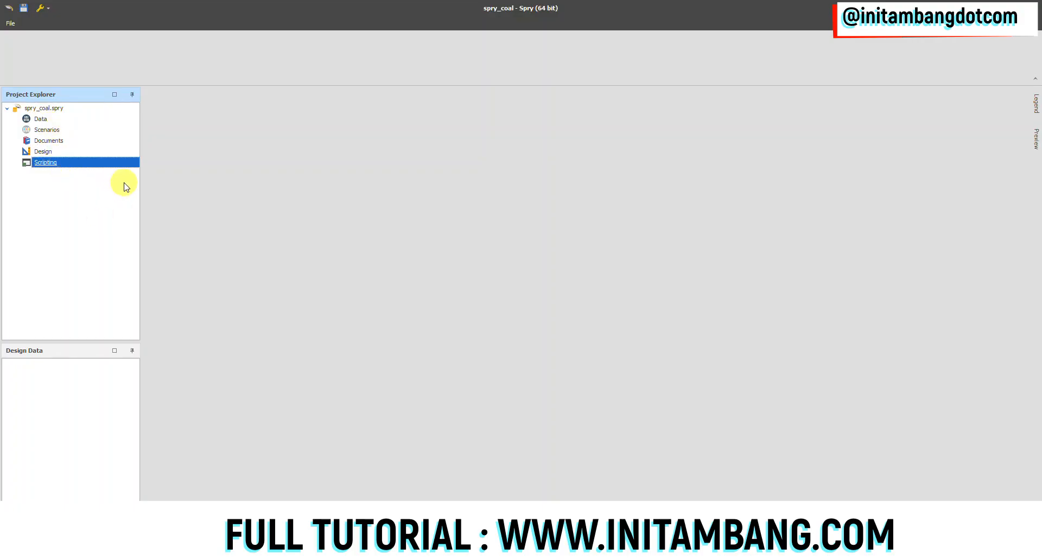
Step: Add a new table named pit under the project's Data section
click(47, 119)
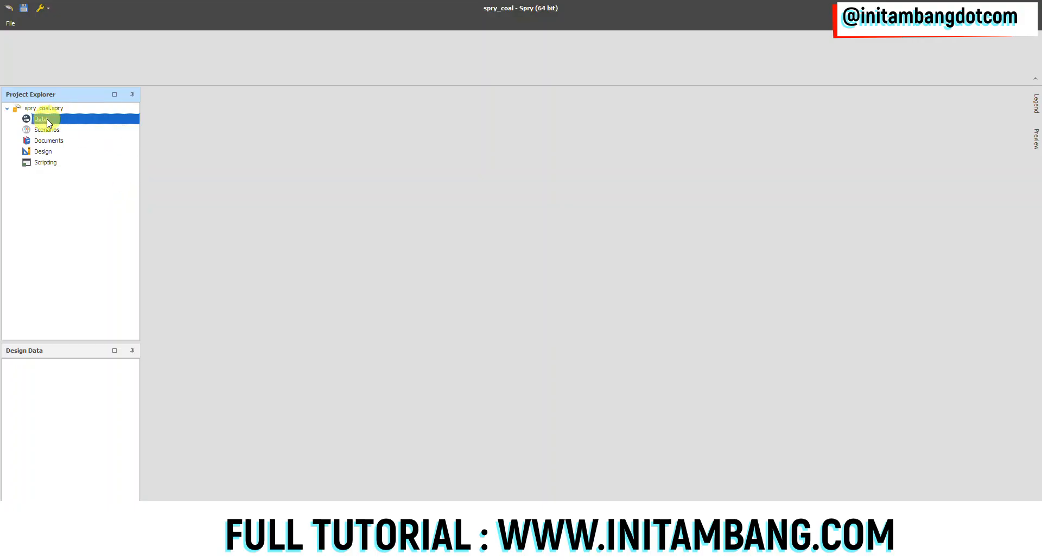
right_click(47, 118)
mouse_move(70, 128)
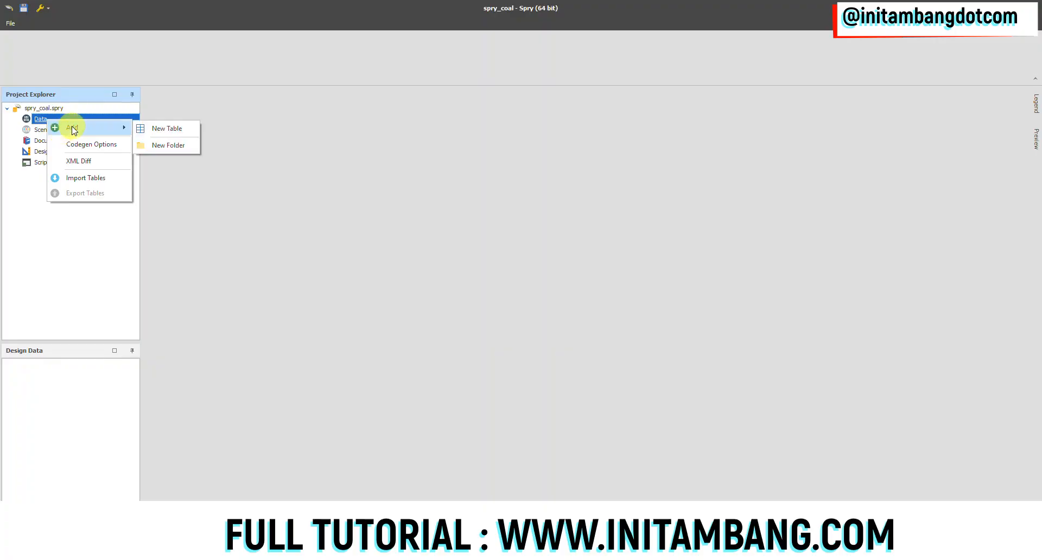
click(163, 129)
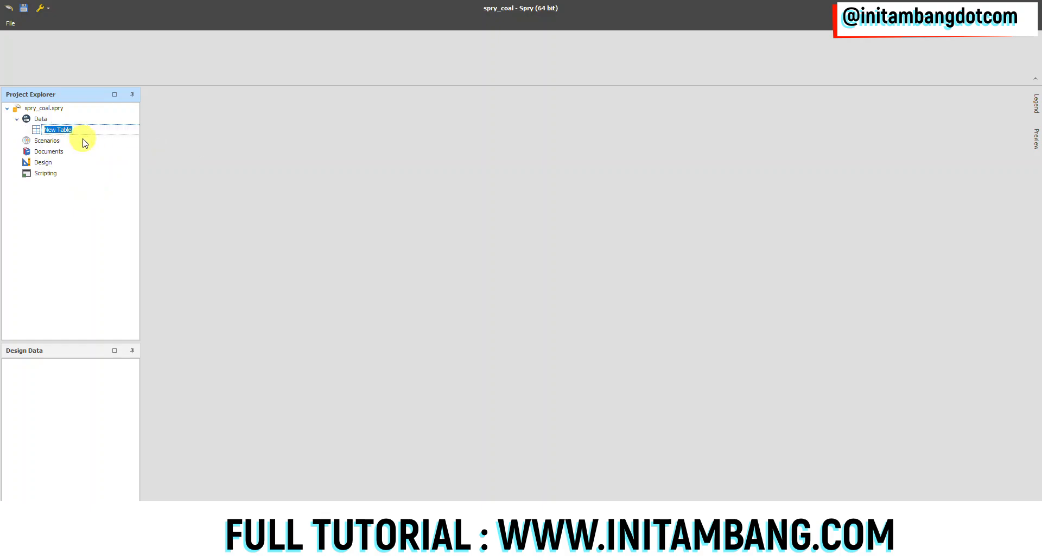
text(pl)
key(Return)
Step: Set up the pit table's levels, adding pit as level 0, block as level 1 and strip as level 2
right_click(53, 131)
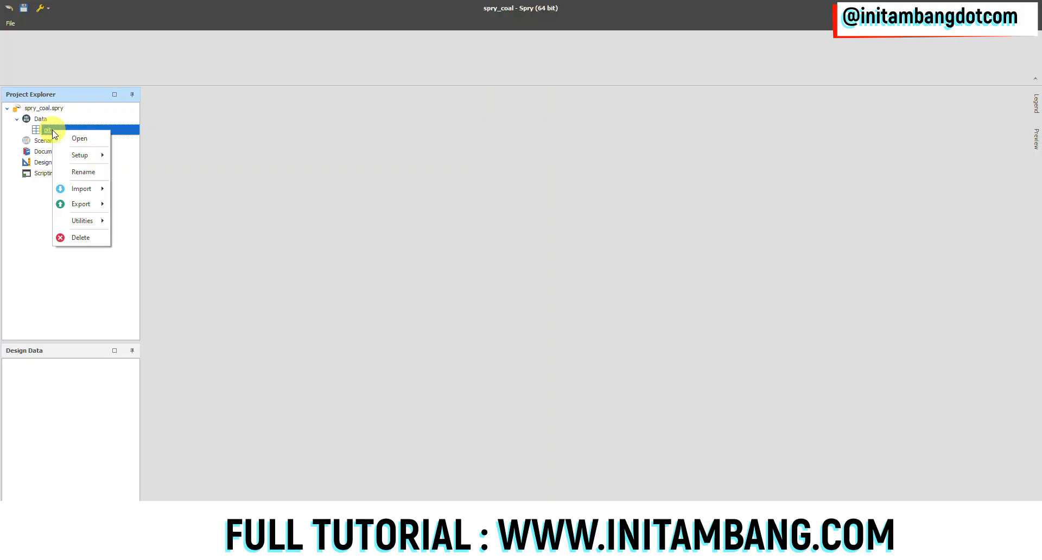
mouse_move(89, 158)
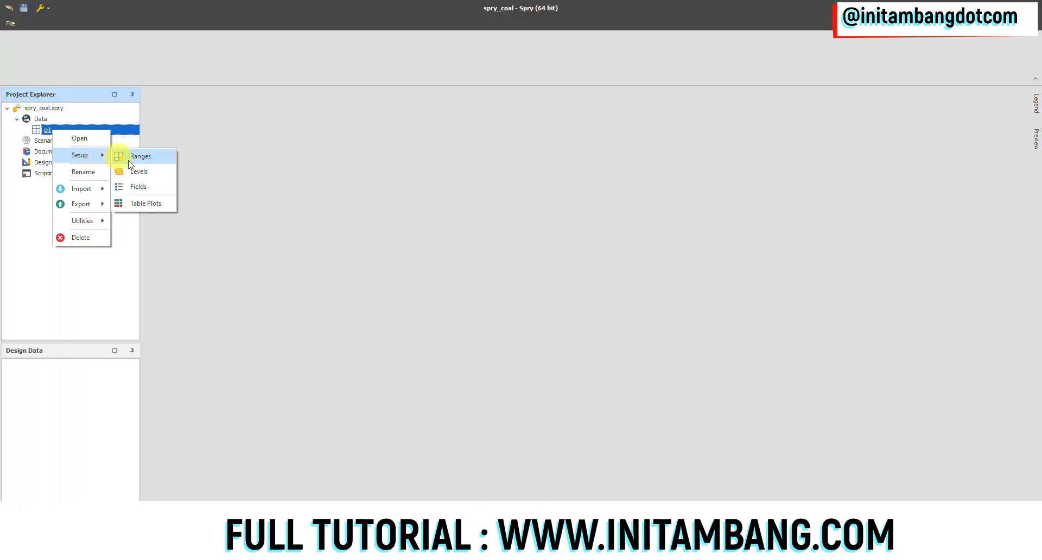
click(138, 170)
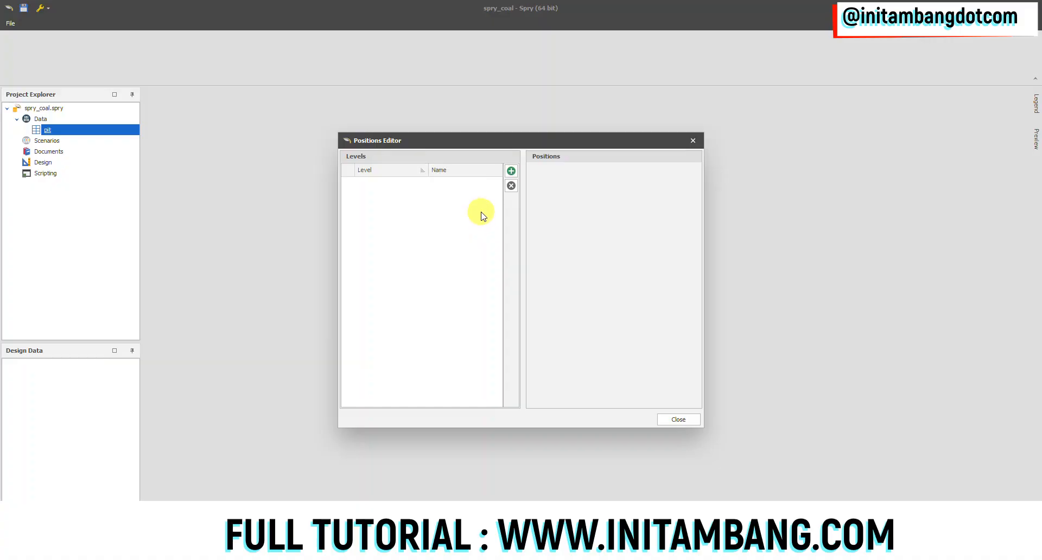
click(510, 171)
text(pit)
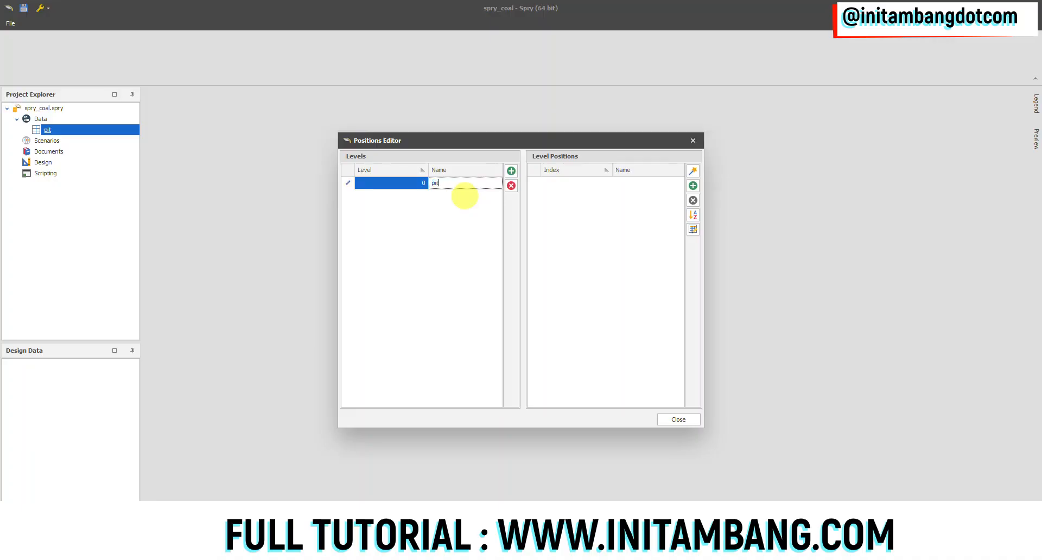
click(511, 170)
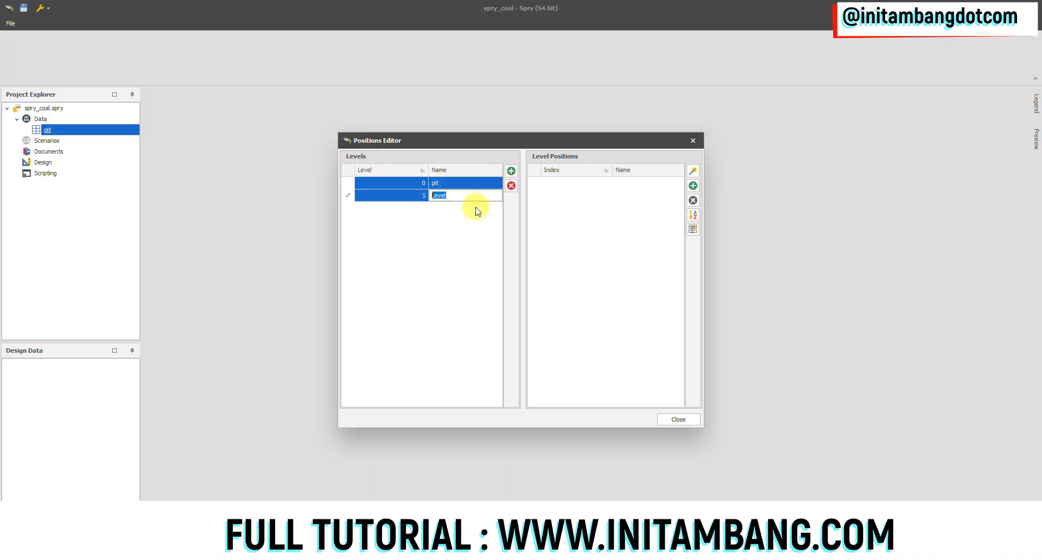
text(block)
click(511, 170)
text(strip)
Step: Add bench as level 3 and seam as level 4, and recheck the pit table's level list
click(510, 171)
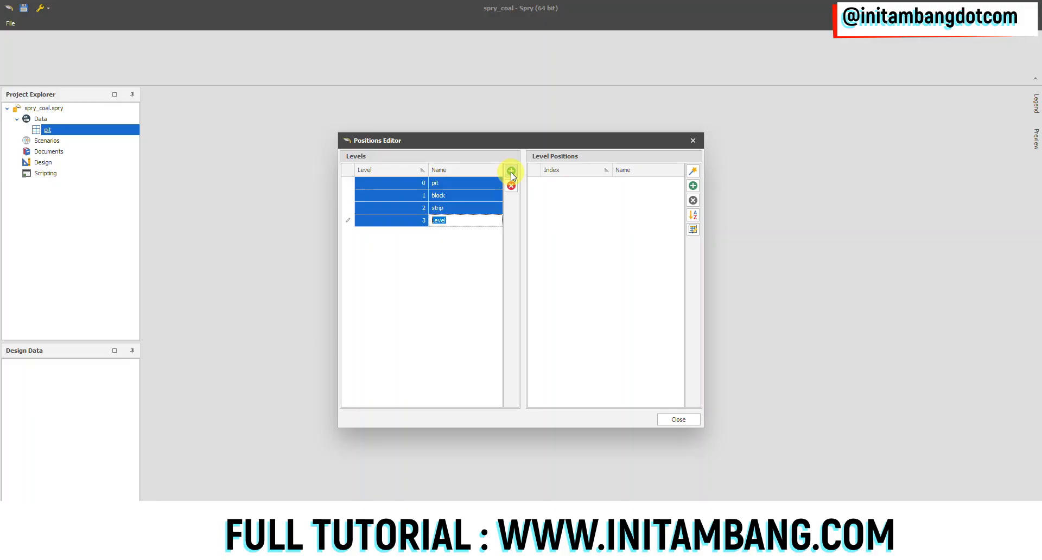
text(bench)
click(511, 171)
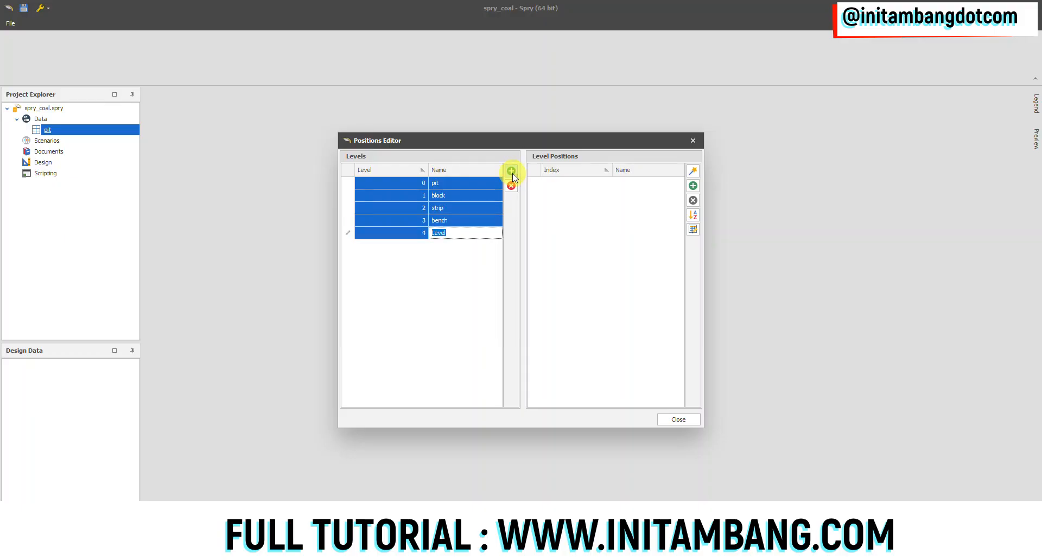
text(seam)
click(463, 221)
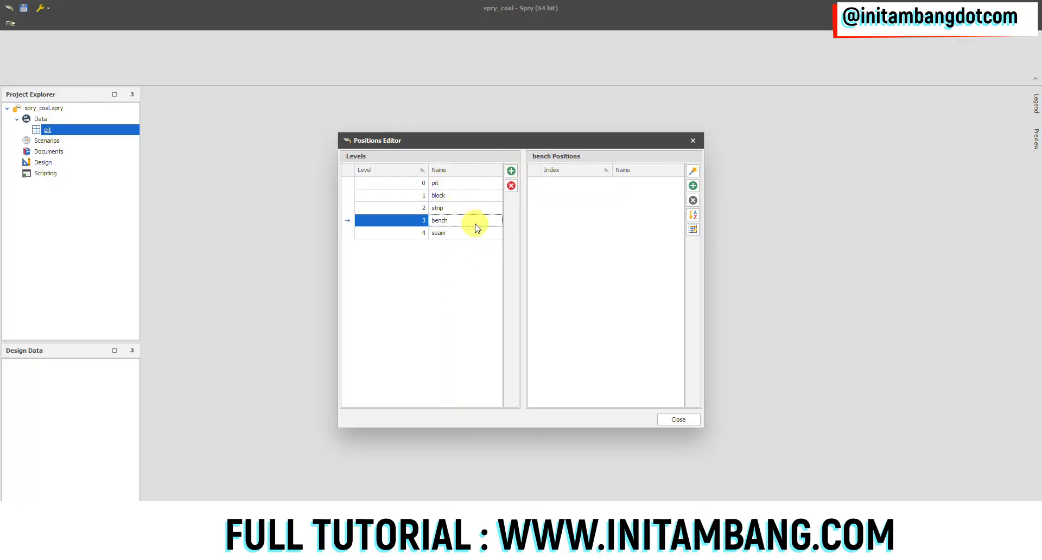
click(680, 419)
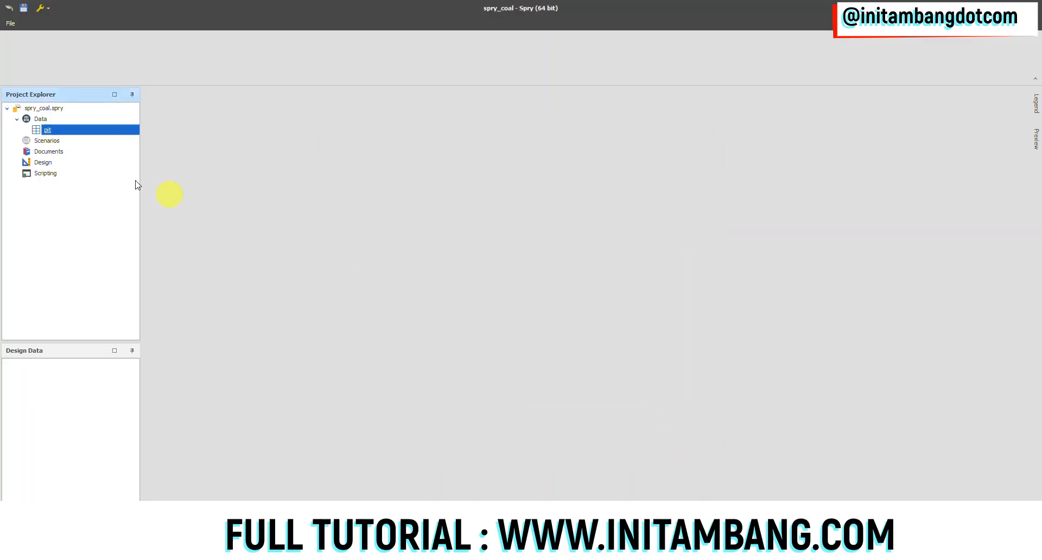
right_click(48, 130)
mouse_move(80, 157)
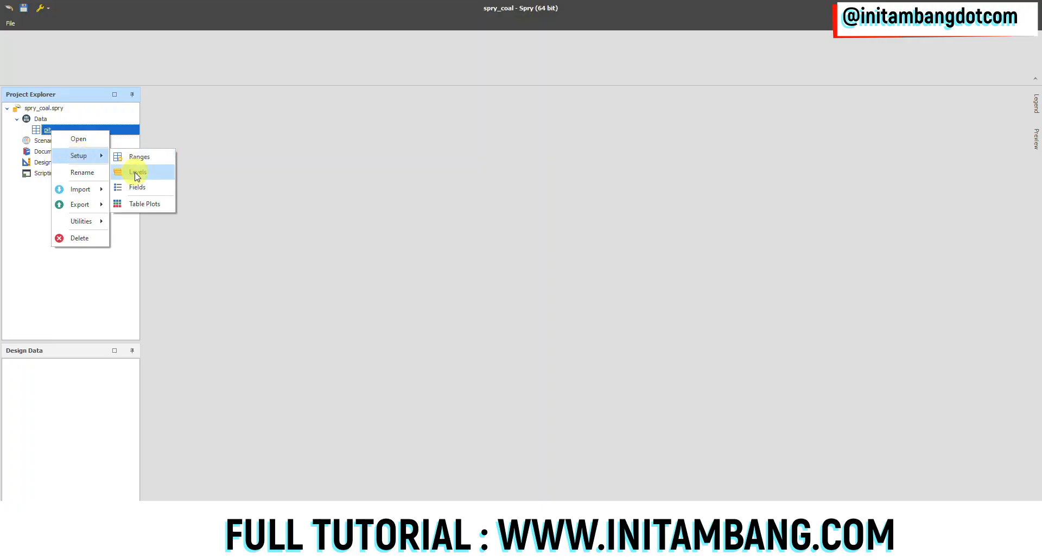
click(137, 172)
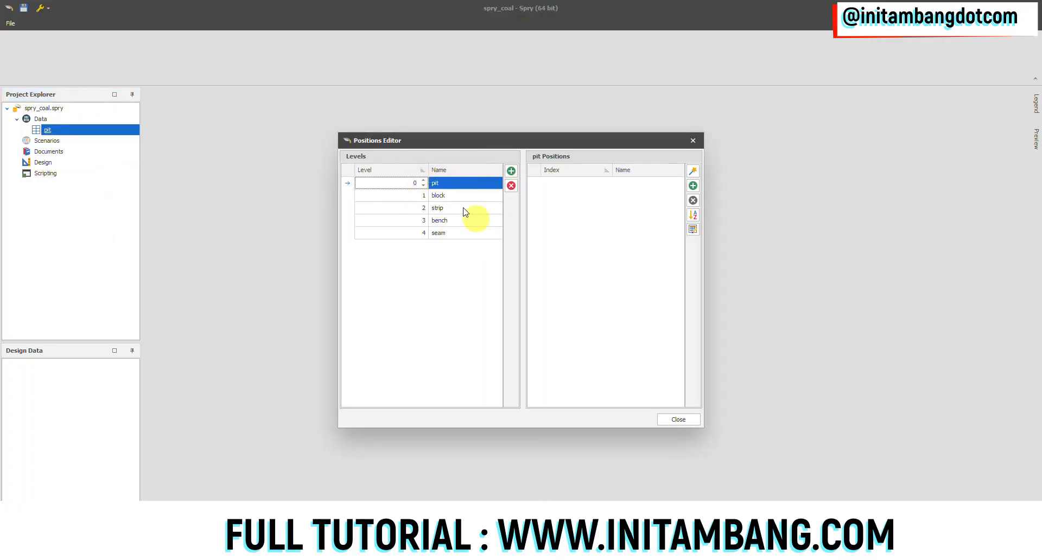
click(678, 420)
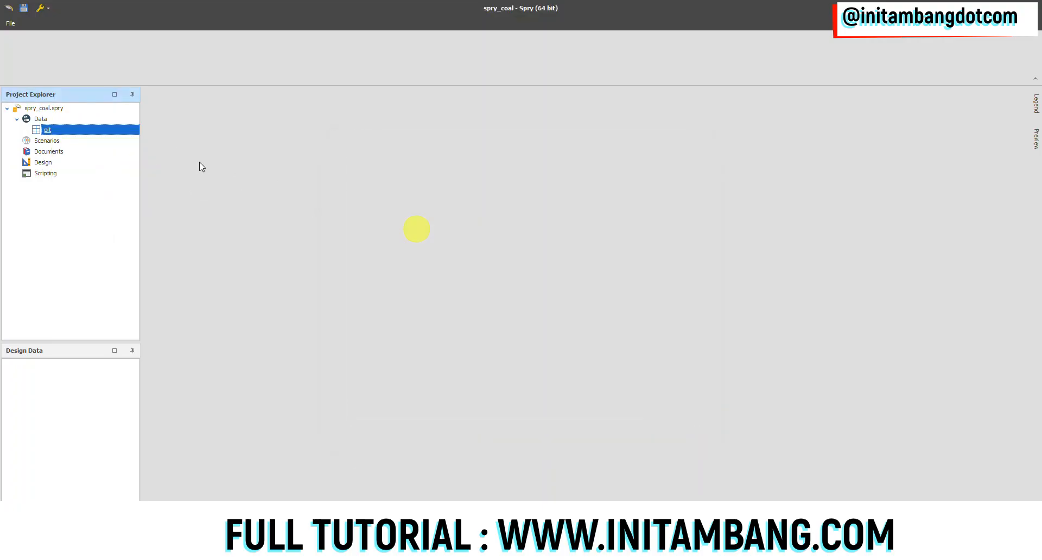
Step: Open the pit table's field setup and add a folder named coal under Schema
right_click(48, 131)
mouse_move(82, 159)
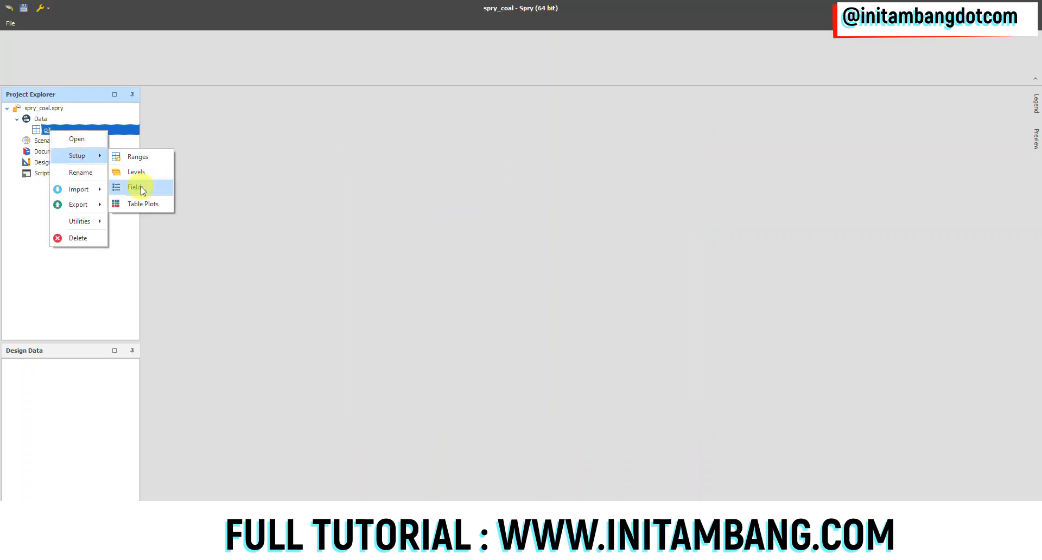
click(140, 187)
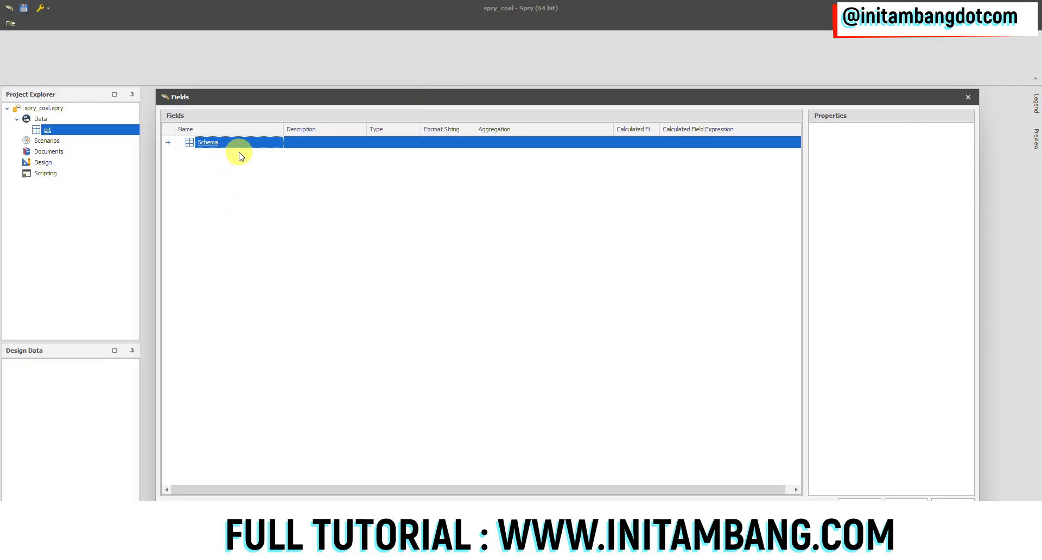
right_click(213, 143)
mouse_move(215, 147)
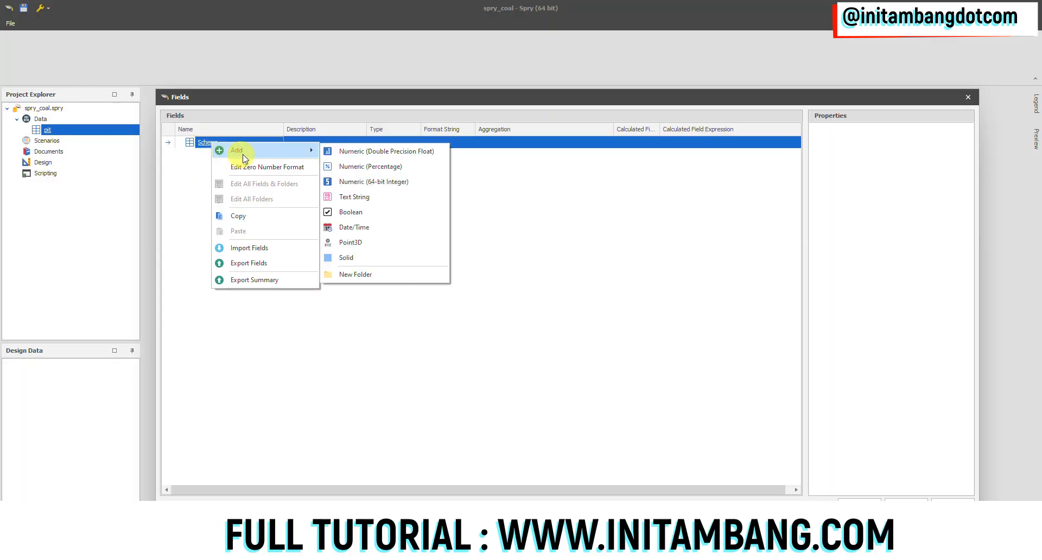
click(365, 273)
text(coal)
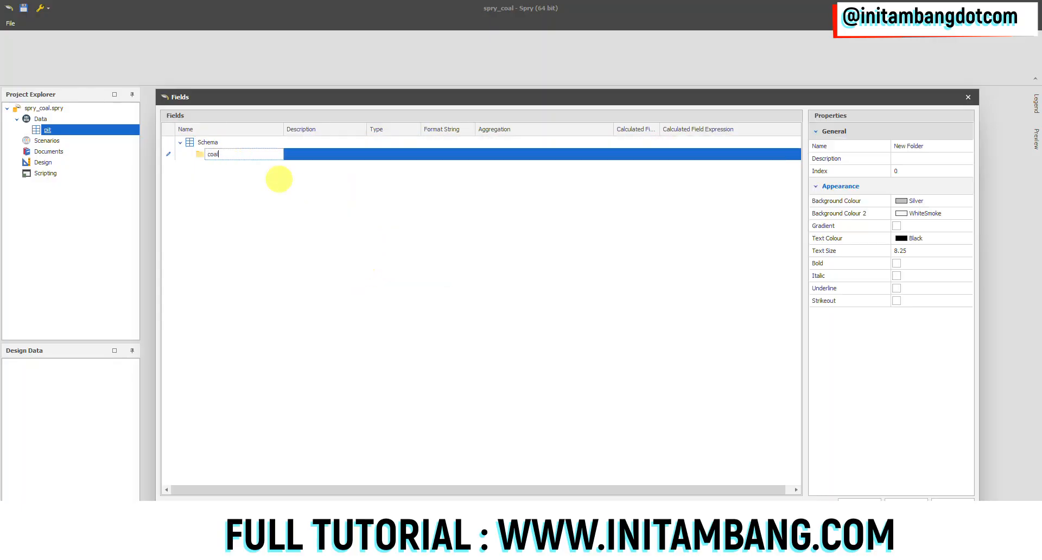
key(Return)
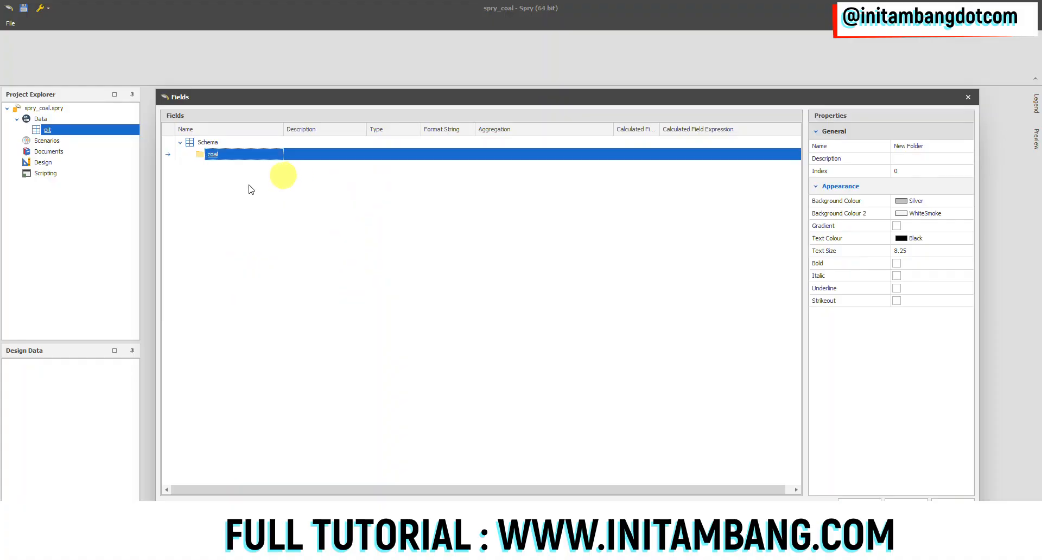
Step: Add a double precision float field named mass to the coal folder with Sum as its default aggregation
right_click(216, 158)
mouse_move(266, 167)
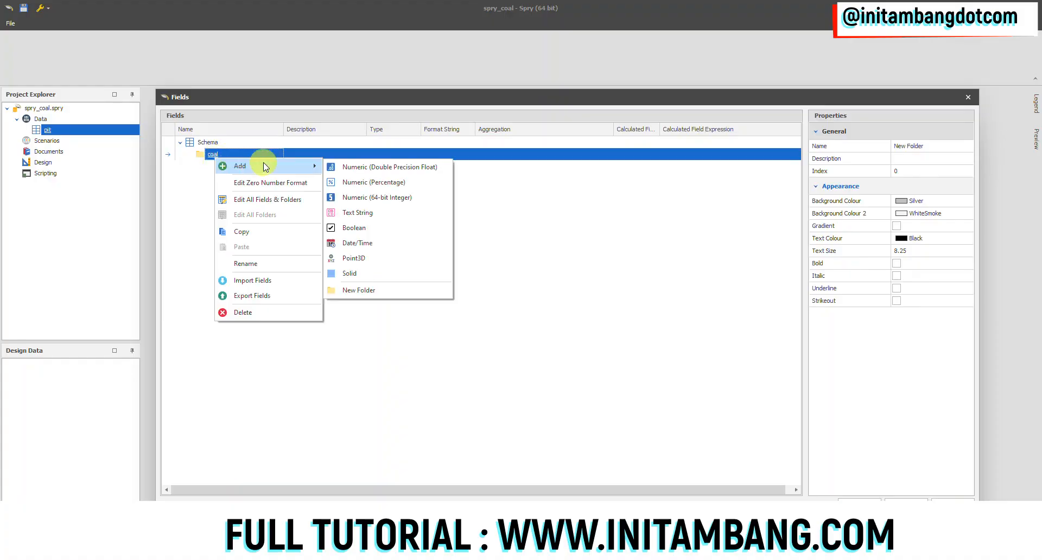
click(348, 170)
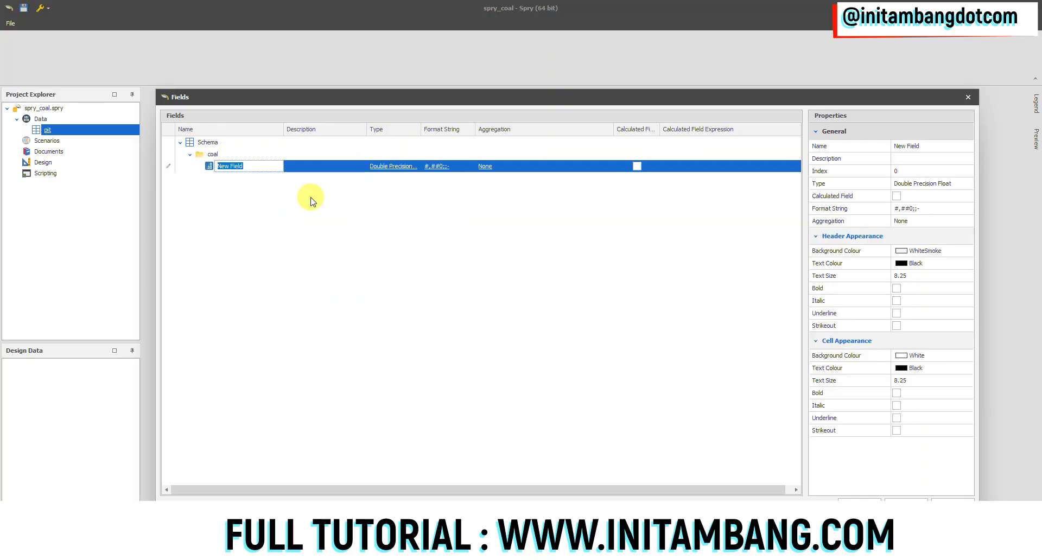
text(ma)
click(497, 166)
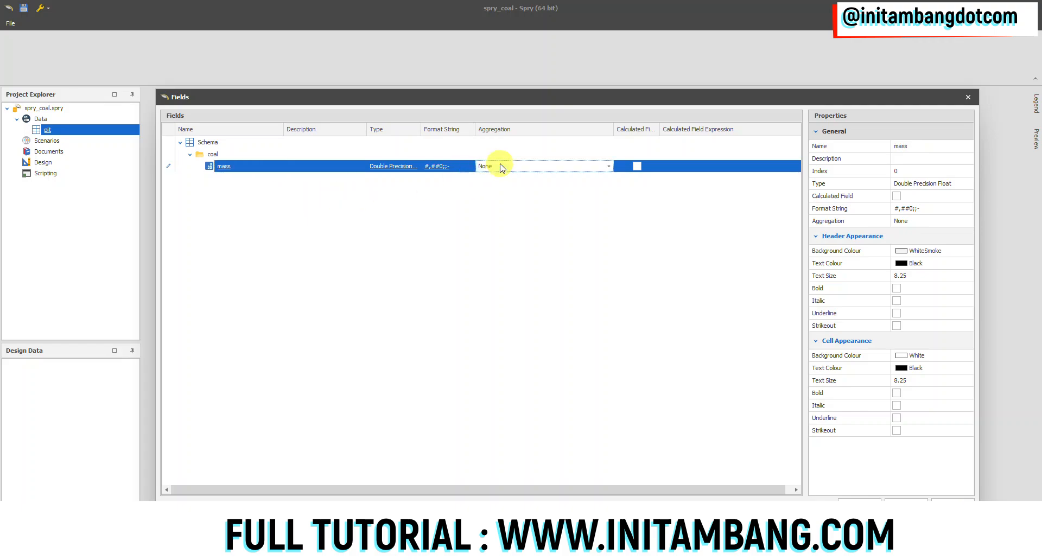
click(495, 167)
click(538, 197)
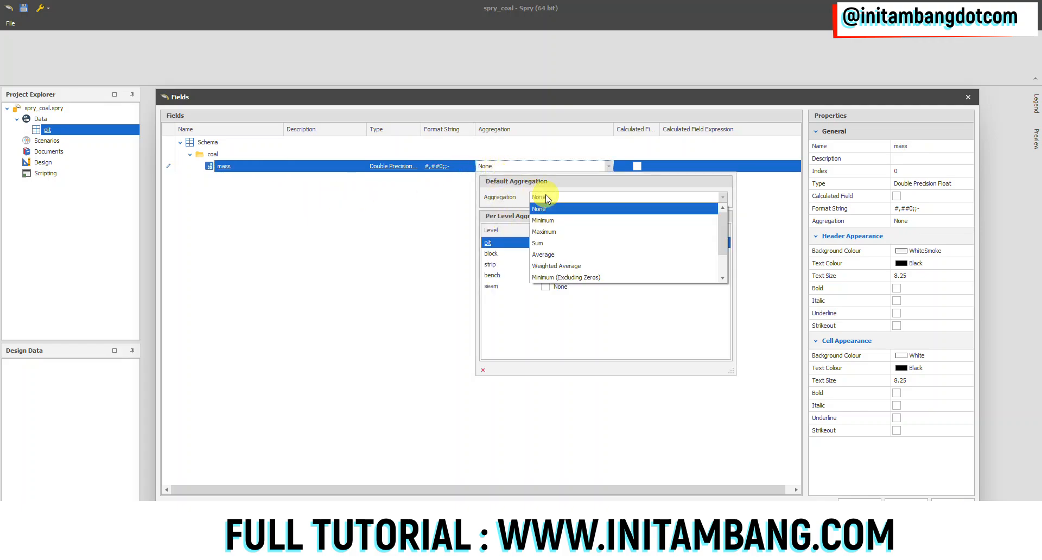
click(546, 243)
click(557, 198)
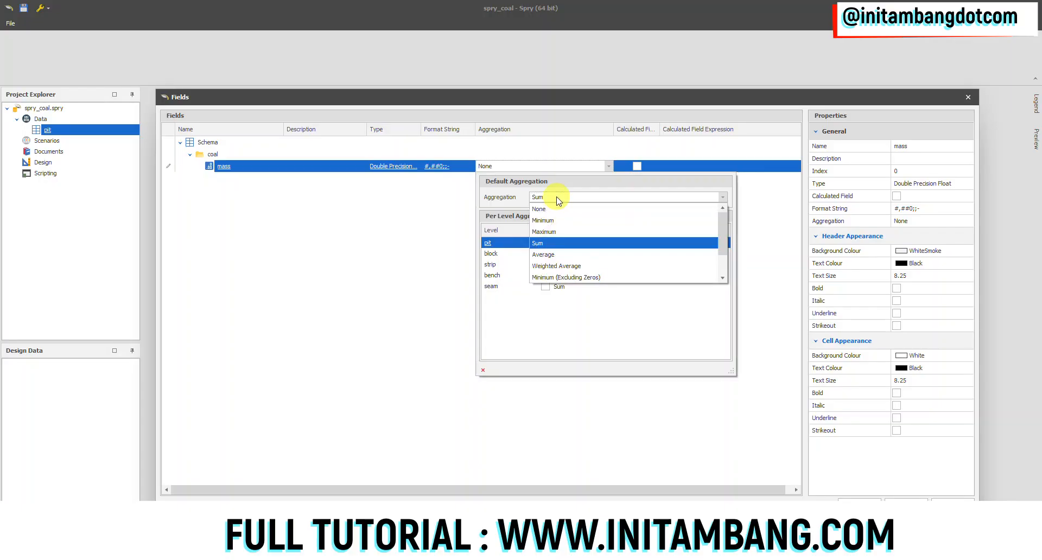
click(553, 243)
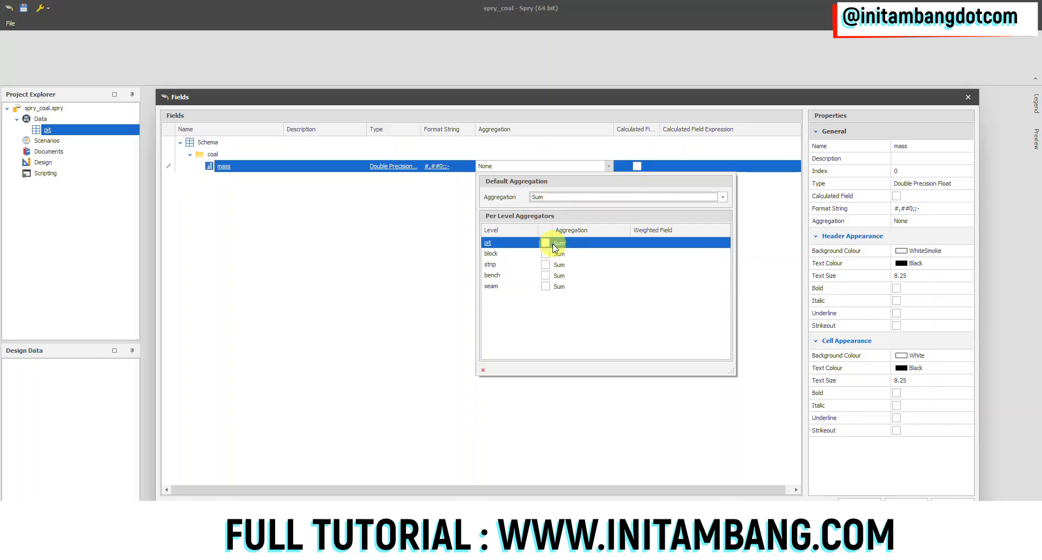
click(372, 233)
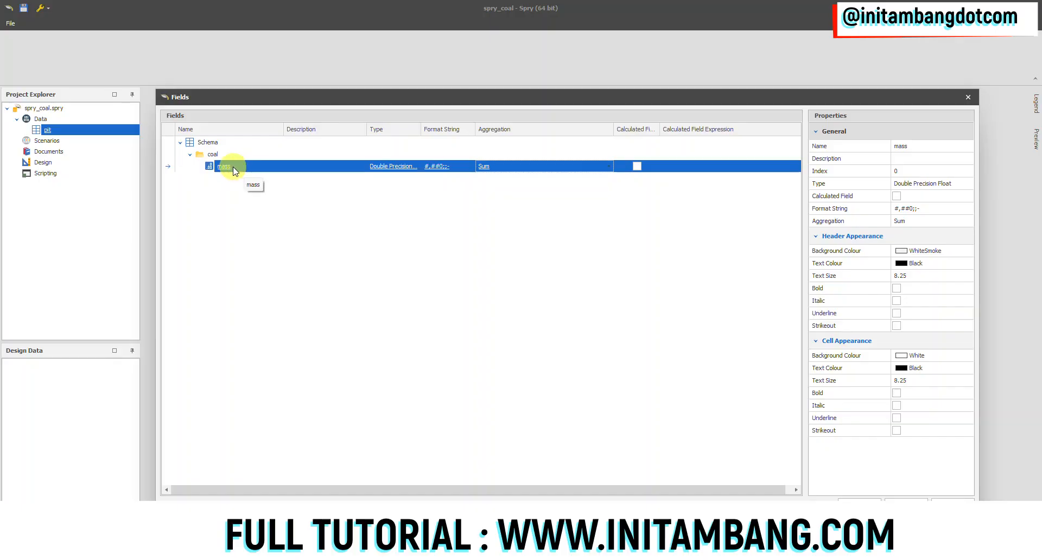
Step: Add a Point3D field named centroid roof to the coal folder
right_click(216, 155)
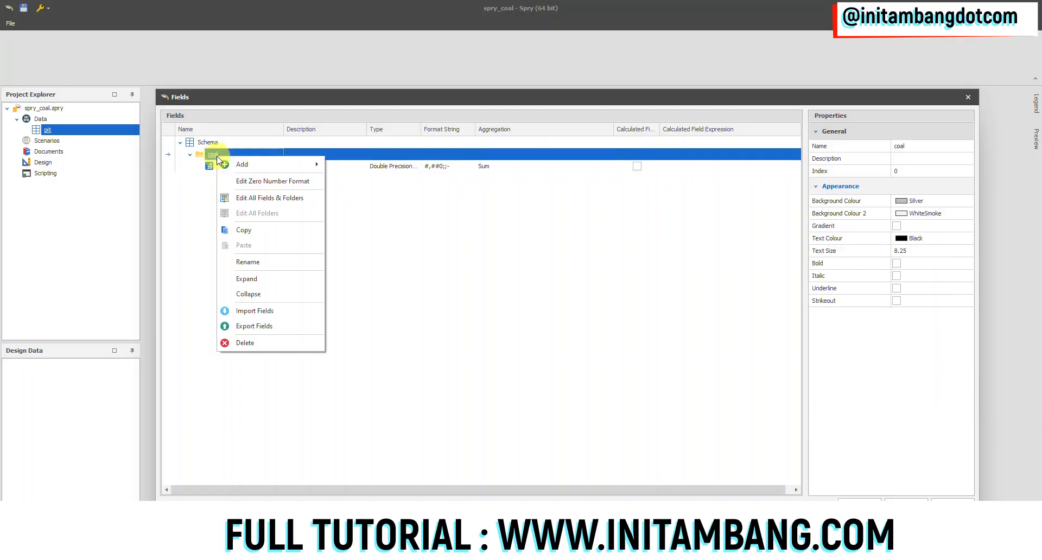
mouse_move(264, 168)
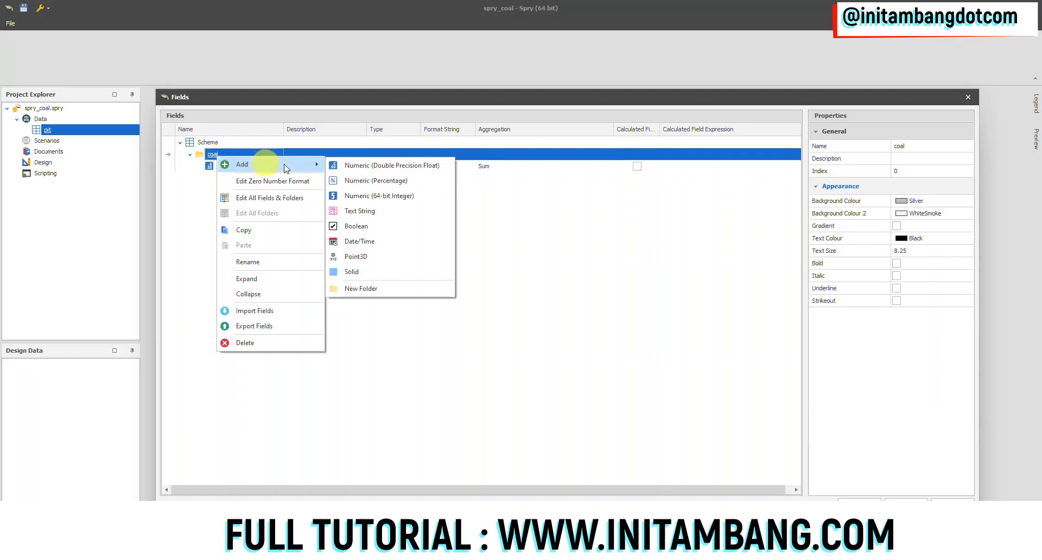
click(364, 259)
text(cntroid)
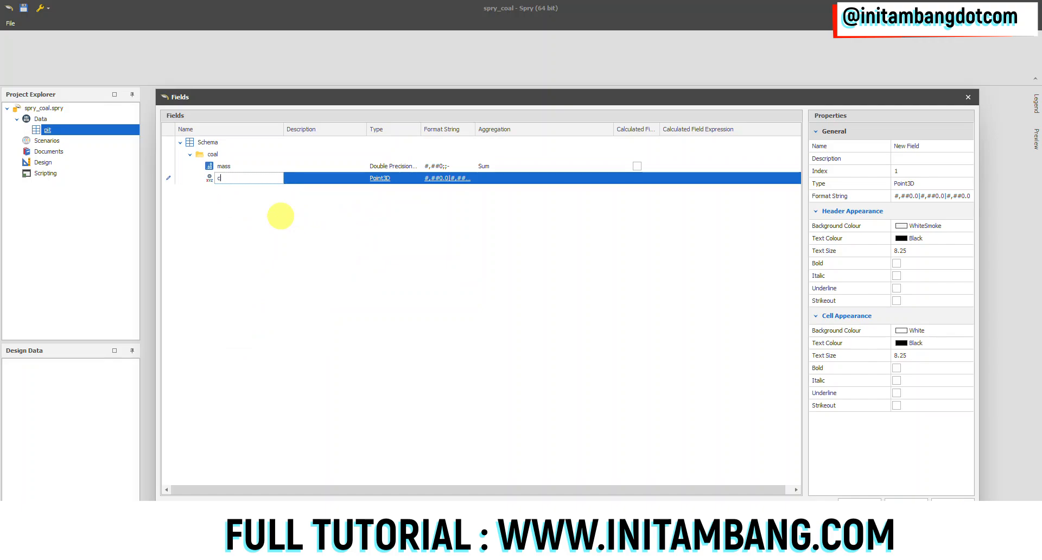
text(troid roof)
key(Return)
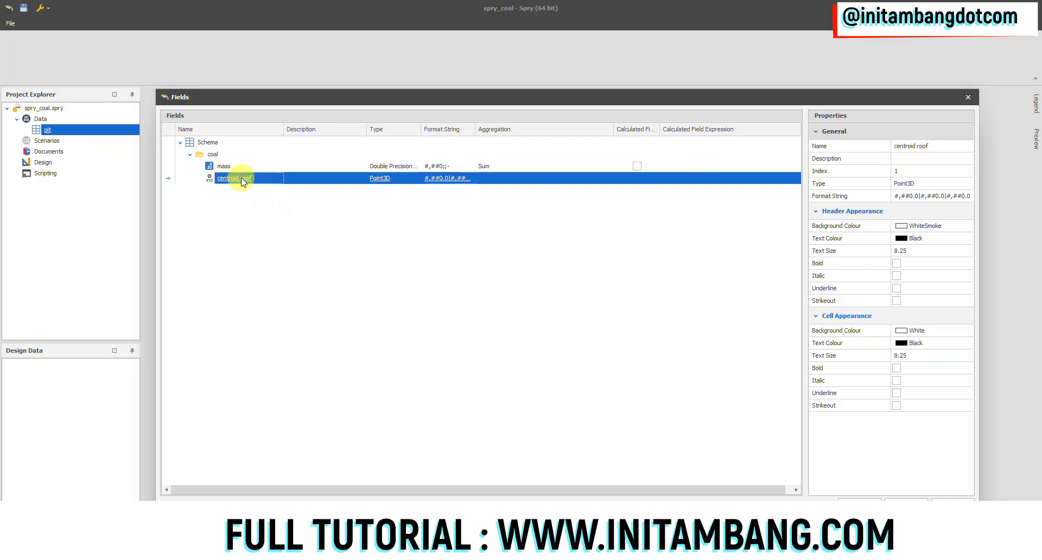
Step: Duplicate the centroid roof field twice and rename the copies centroid centre and centroid floor
right_click(242, 181)
click(271, 186)
right_click(252, 191)
click(263, 198)
click(956, 146)
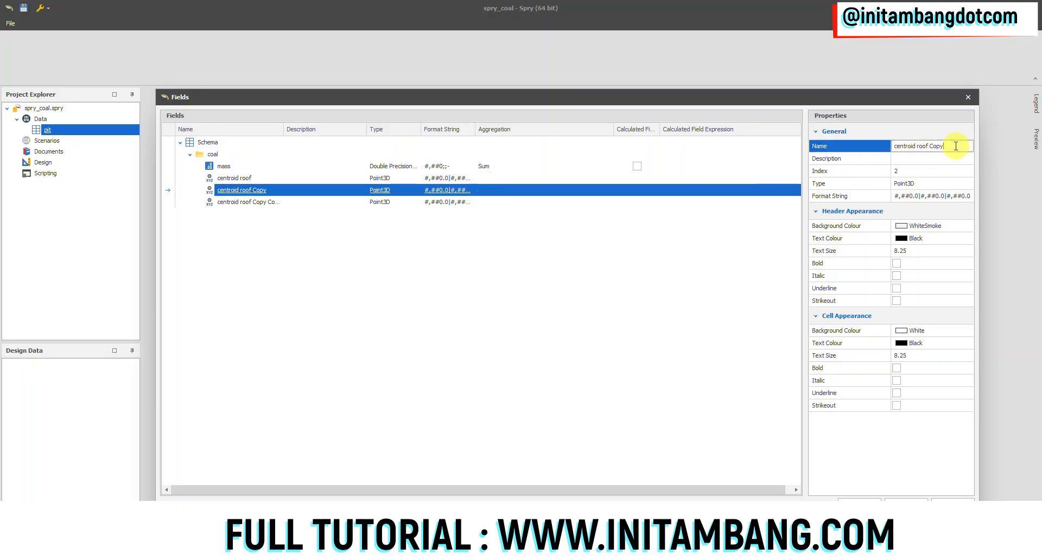
drag(946, 146, 921, 147)
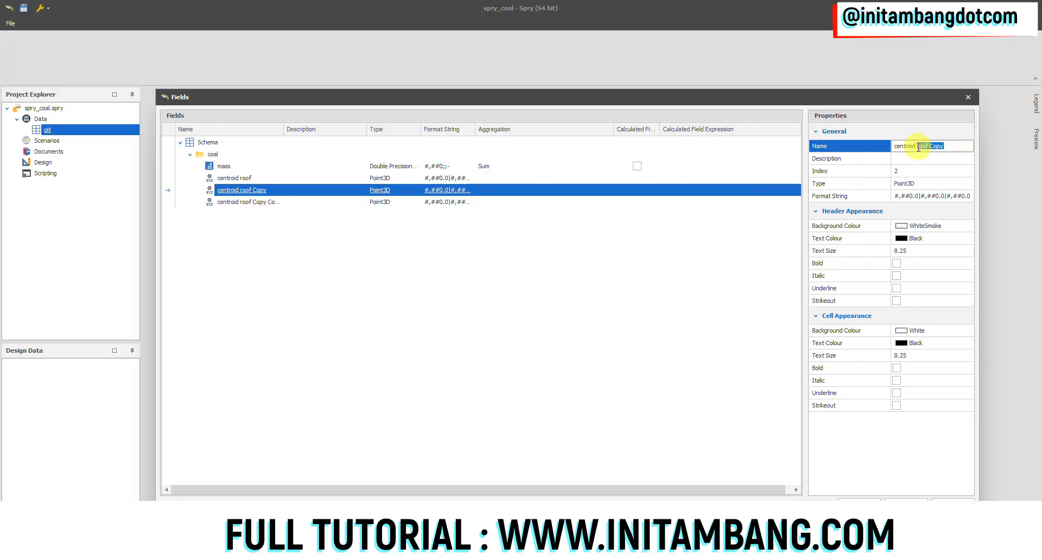
text(centre)
click(266, 202)
drag(959, 146, 921, 150)
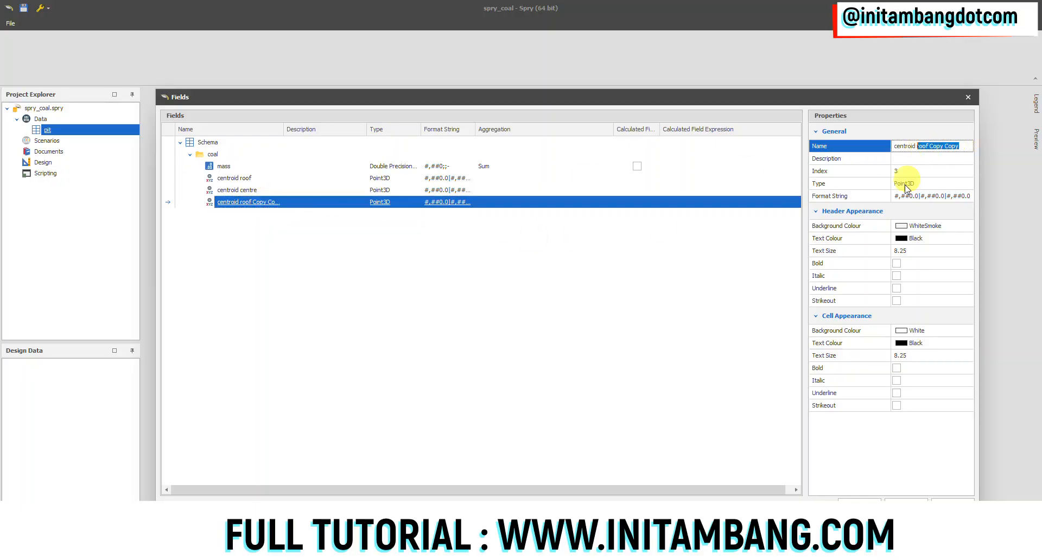
text(floor)
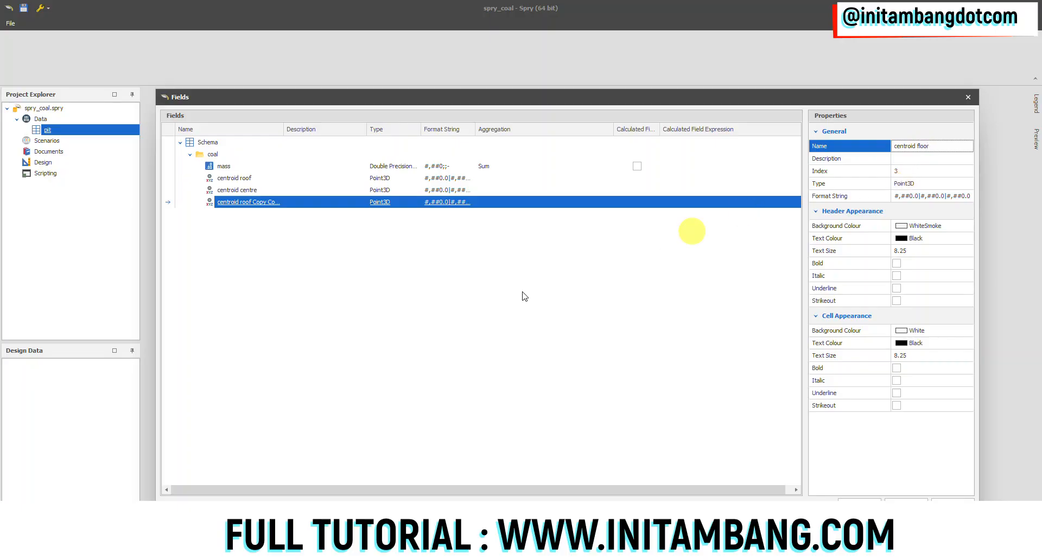
click(479, 308)
Step: Add a Solid-type field named solid to the coal folder
click(217, 155)
right_click(218, 157)
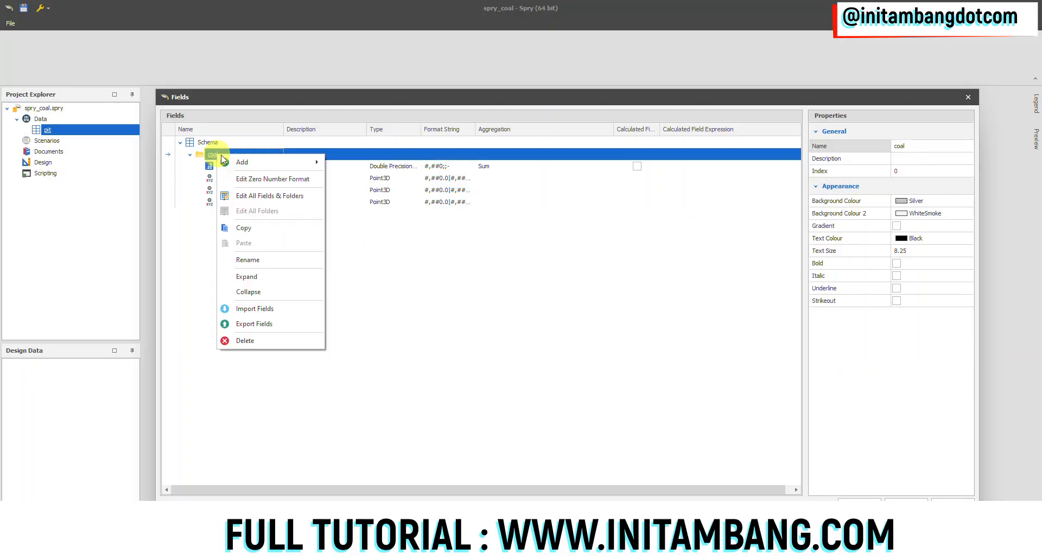
mouse_move(293, 162)
click(364, 269)
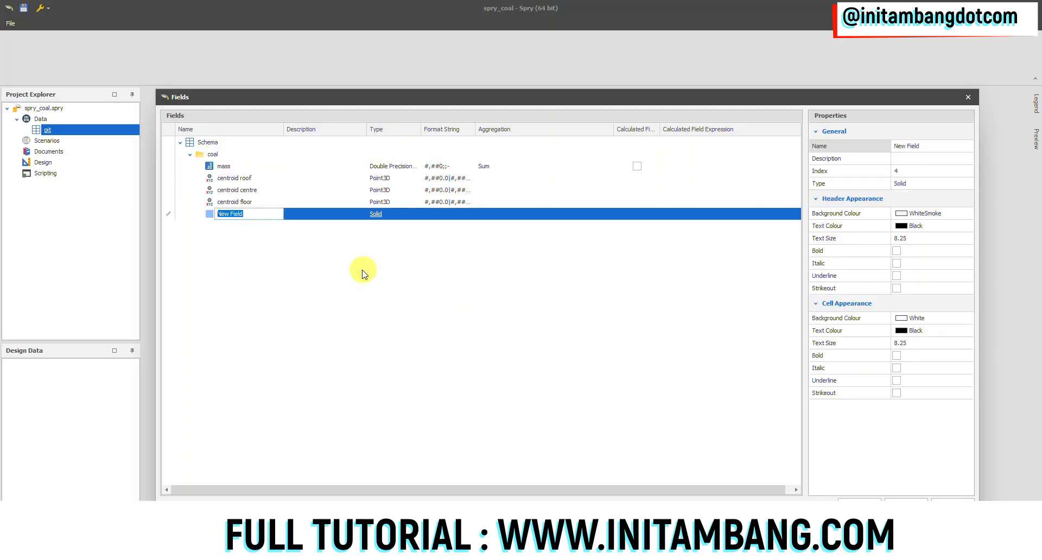
text(solid)
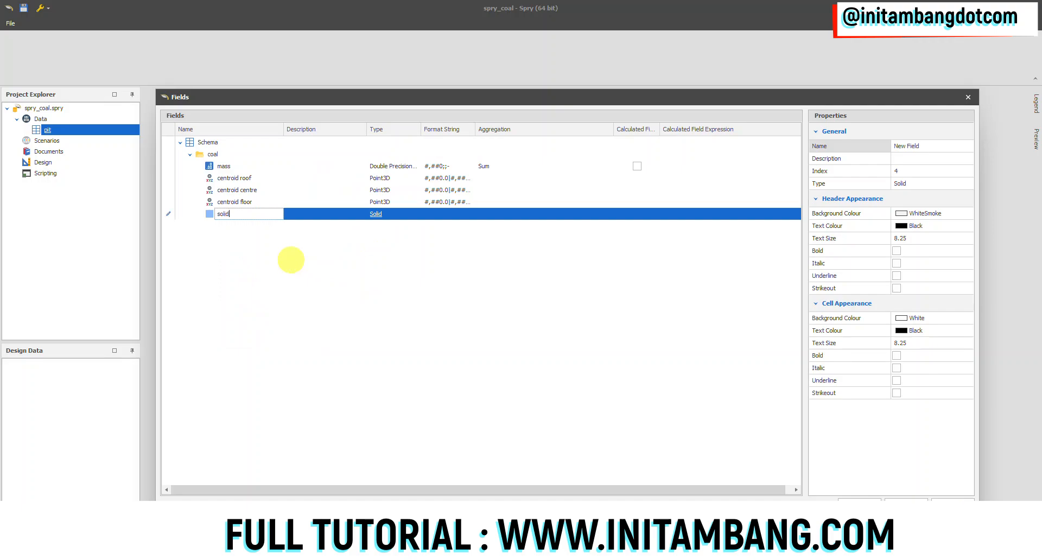
Step: Confirm the solid field's name and duplicate the coal folder with all its fields under the schema
key(Return)
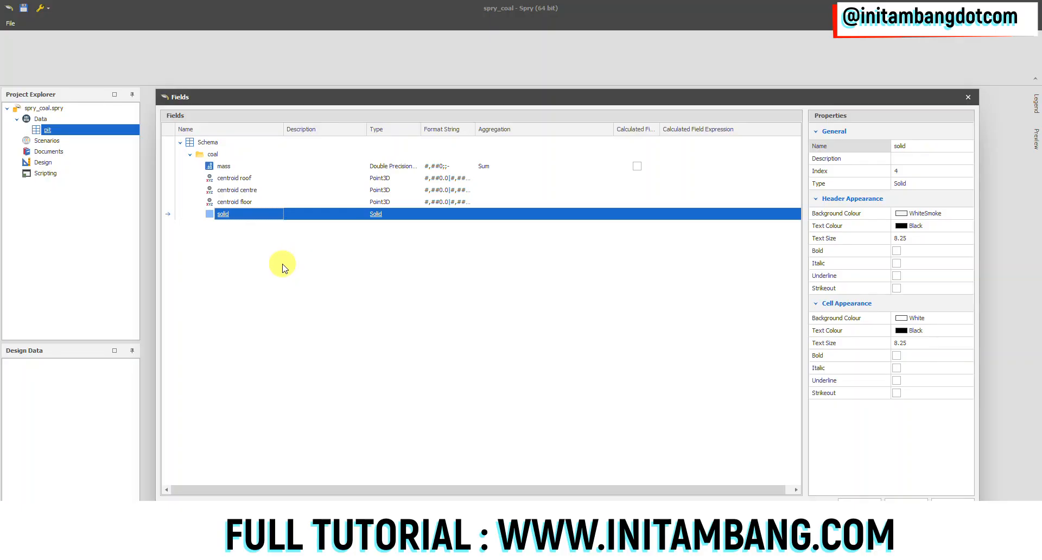
click(227, 168)
click(226, 215)
click(215, 156)
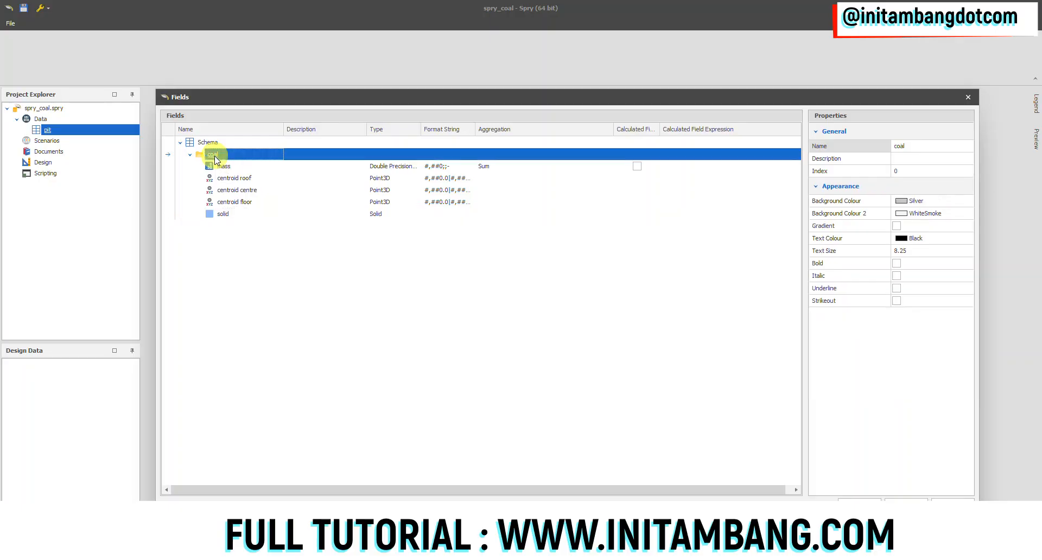
right_click(215, 156)
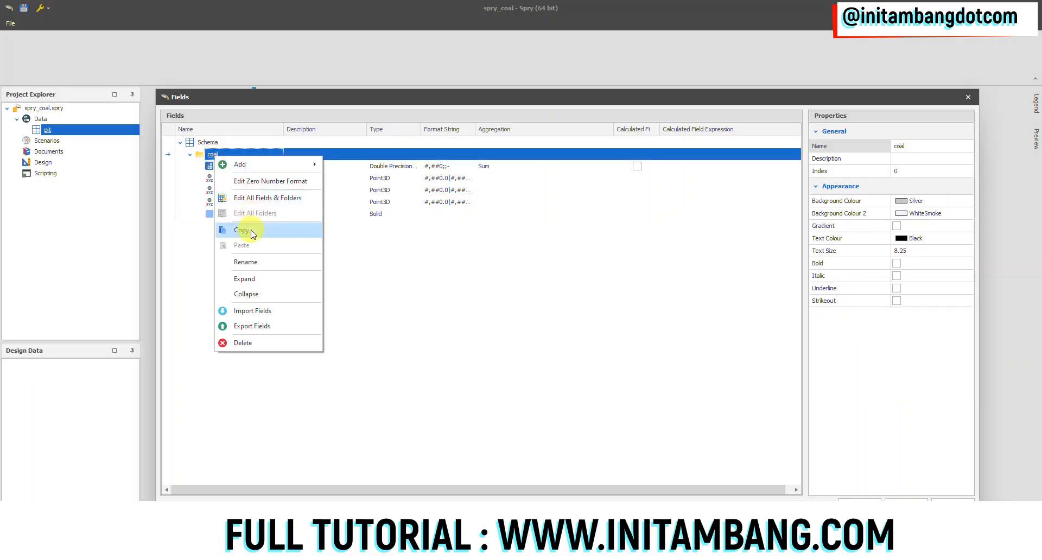
click(242, 230)
right_click(215, 143)
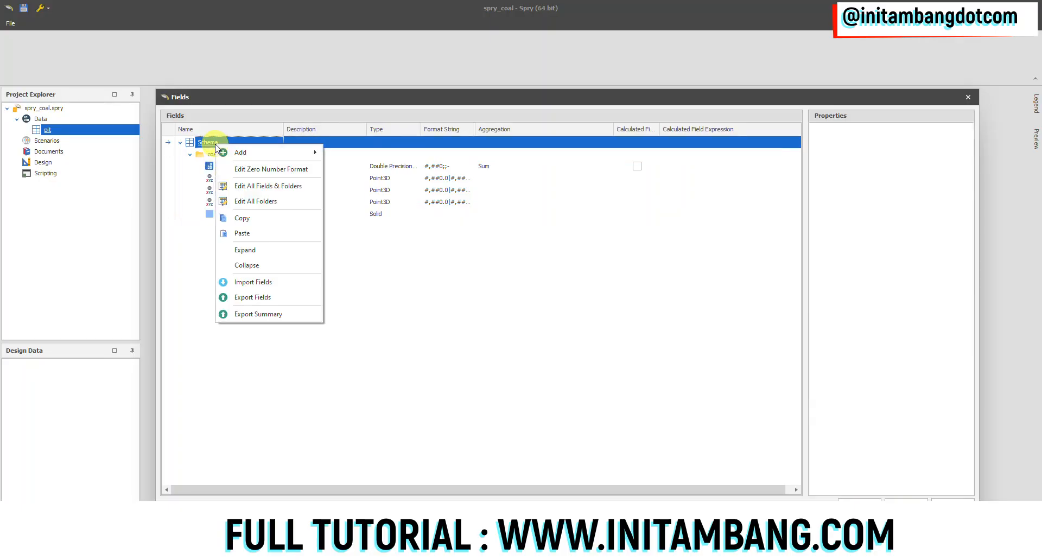
click(251, 233)
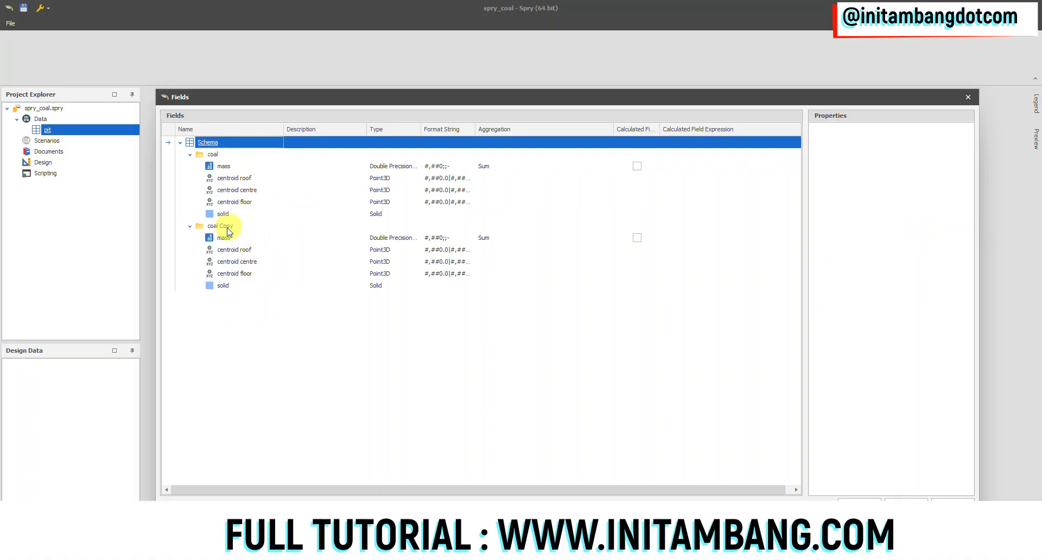
Step: Rename the copied coal folder as waste and its mass field as volume
click(220, 226)
click(905, 146)
click(904, 145)
text(waste)
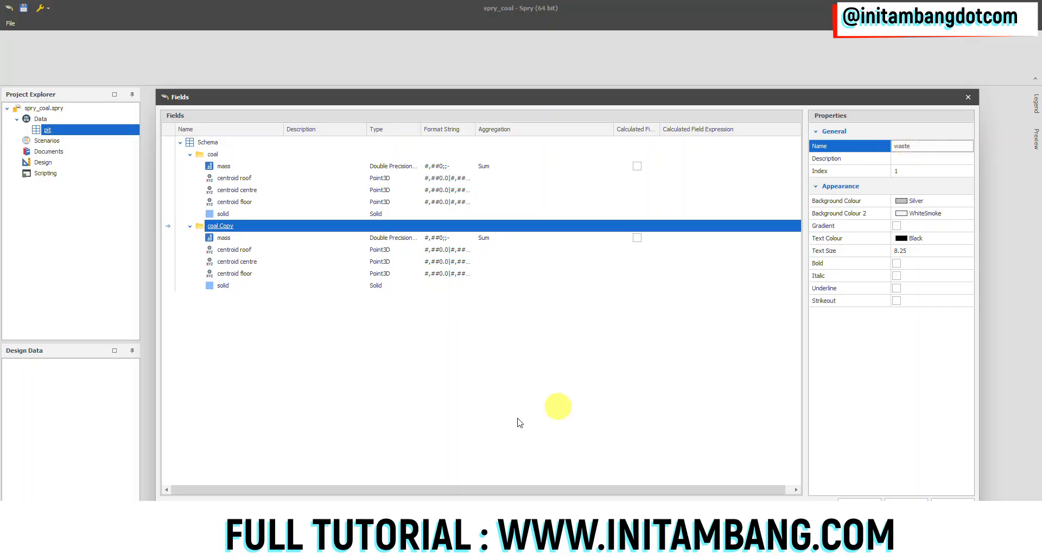
click(559, 407)
click(223, 238)
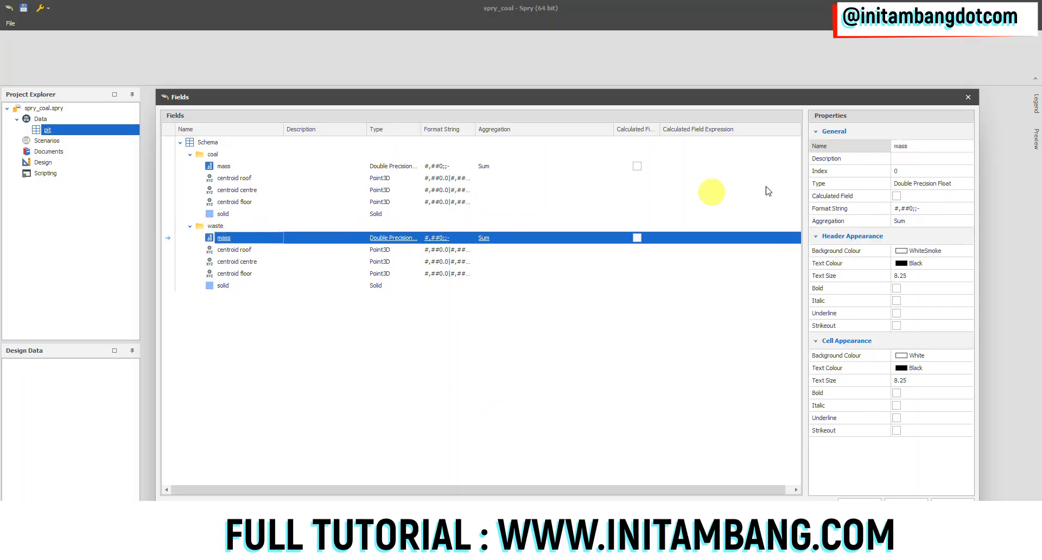
click(909, 146)
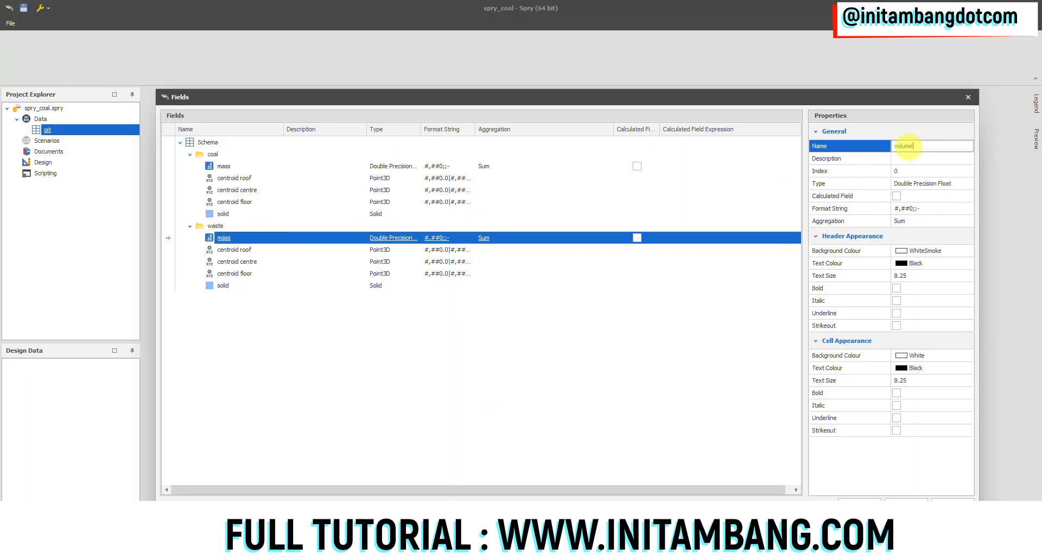
click(535, 395)
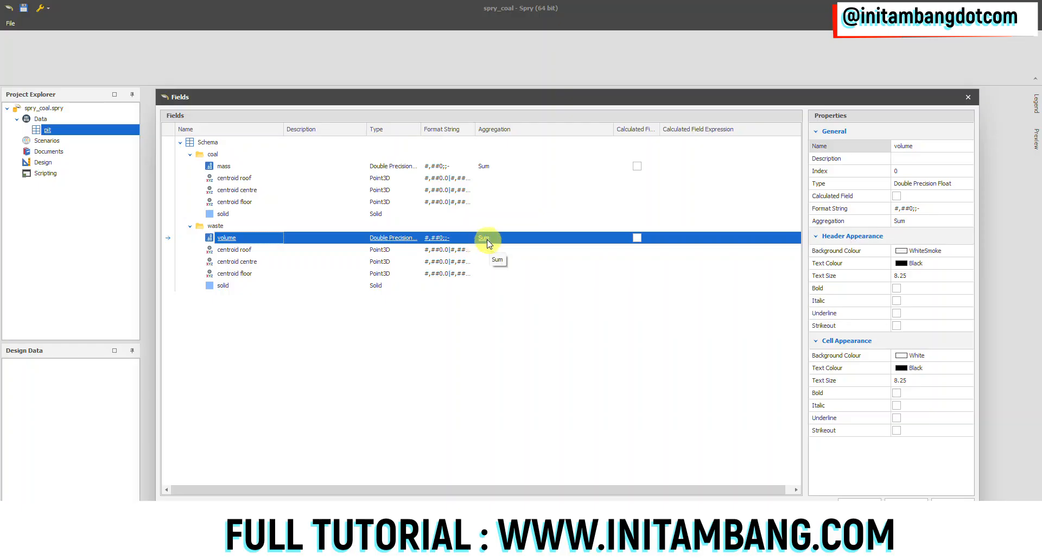
Step: Compare the mass, volume and solid fields of the coal and waste folders, then apply the schema and close the field setup
click(226, 168)
click(226, 237)
click(227, 286)
click(226, 214)
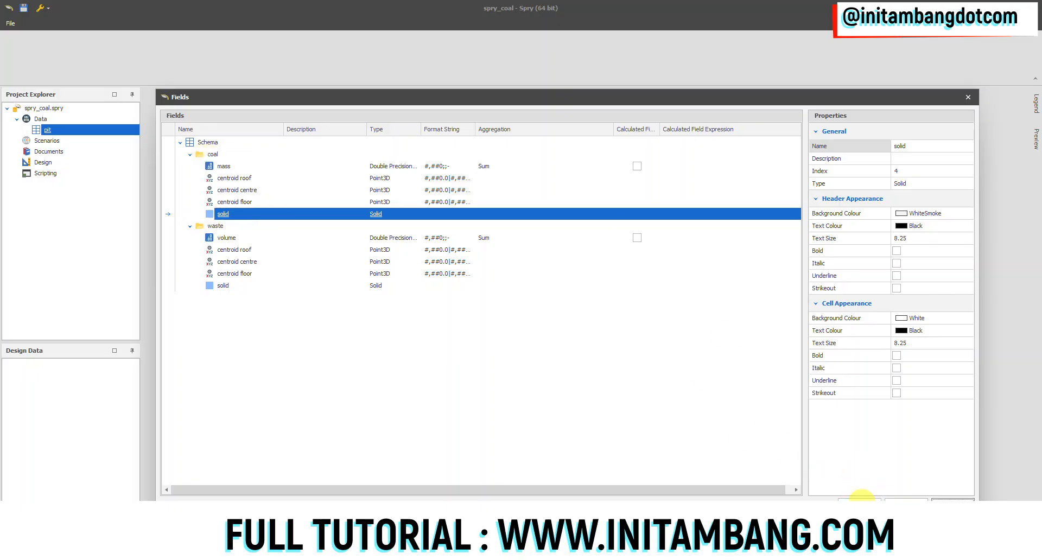
click(952, 499)
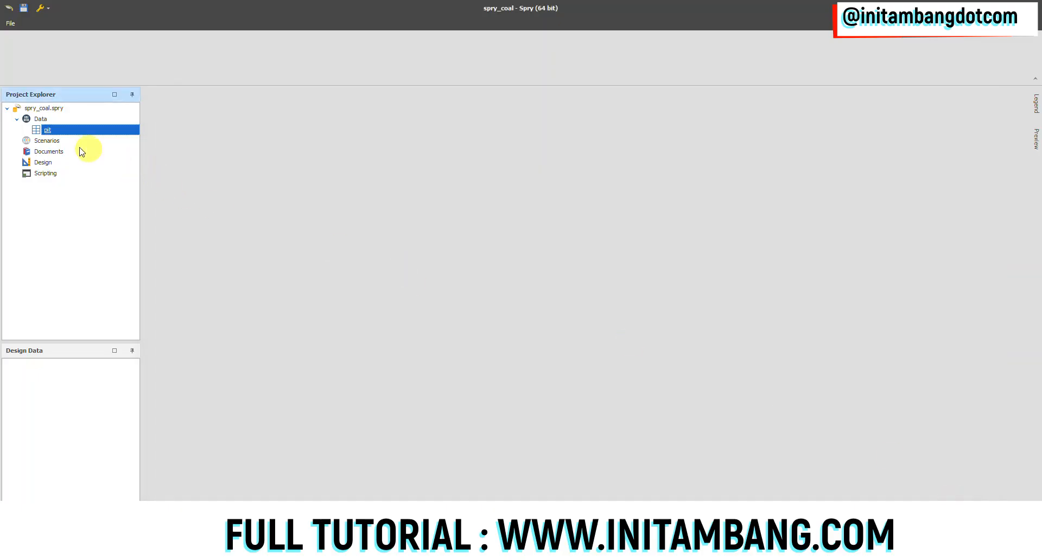
Step: Reopen the pit table's field setup to check the coal and waste folders, then close it
right_click(52, 131)
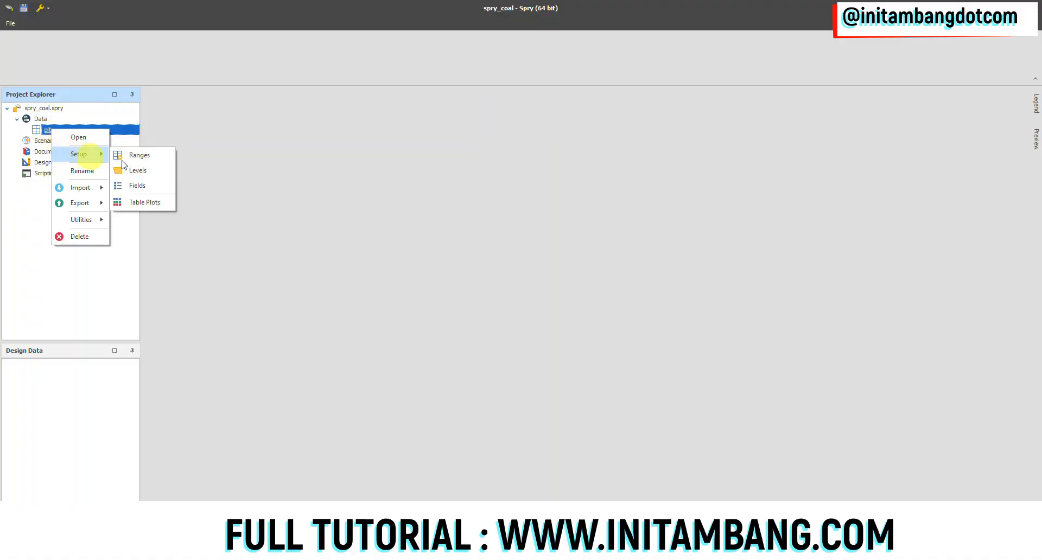
click(142, 186)
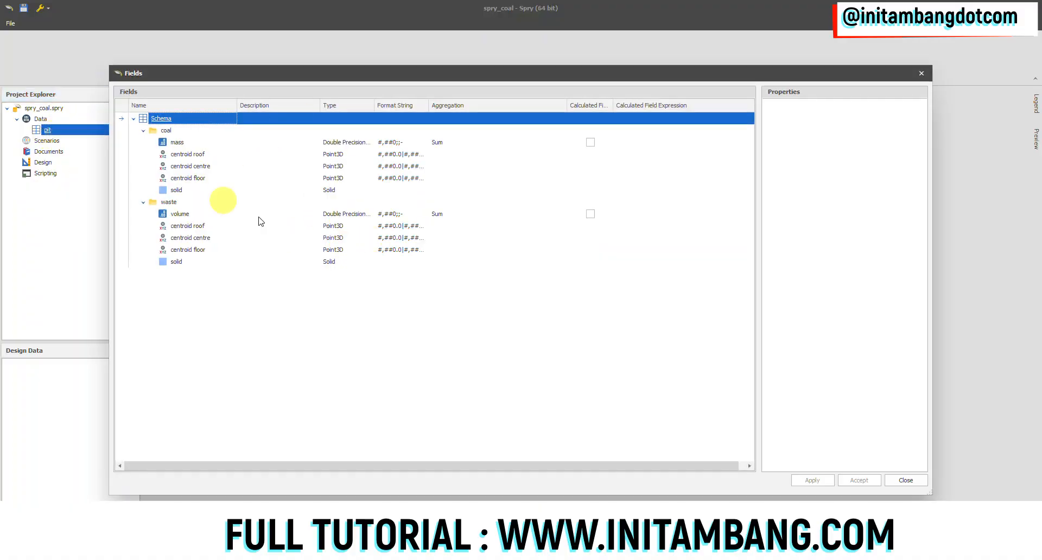
click(906, 480)
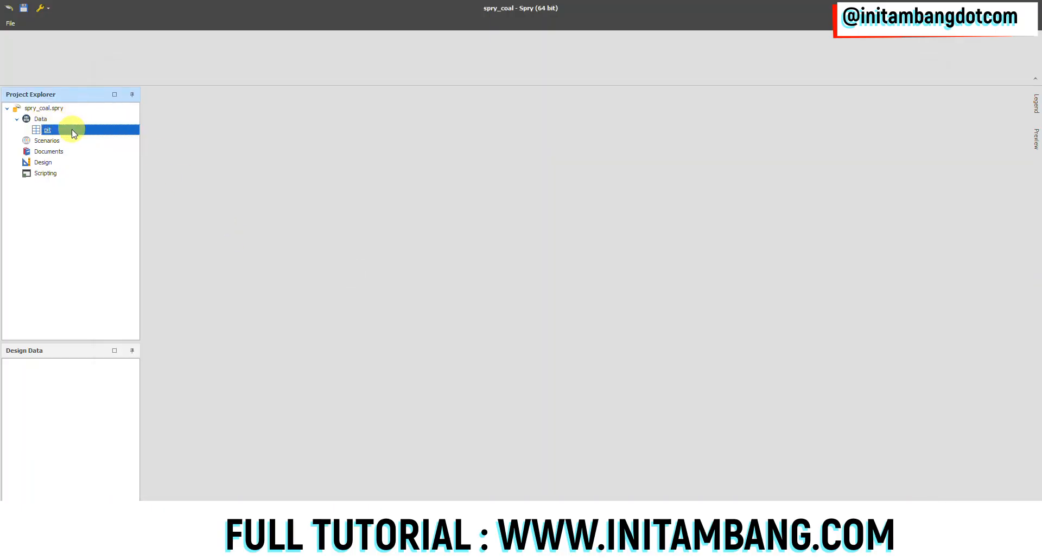
Step: Add a new data table named disposal to the project
right_click(44, 119)
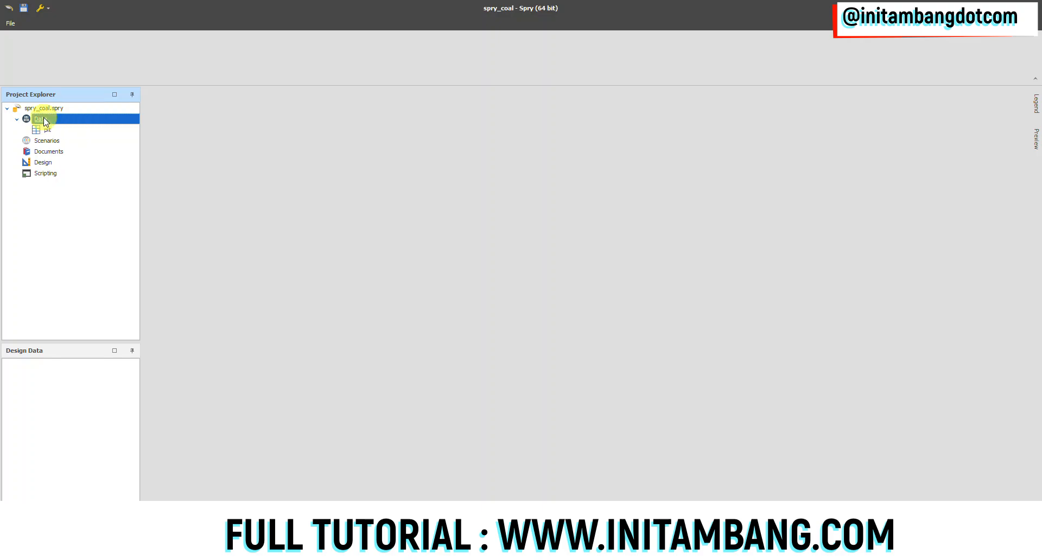
mouse_move(87, 126)
click(160, 125)
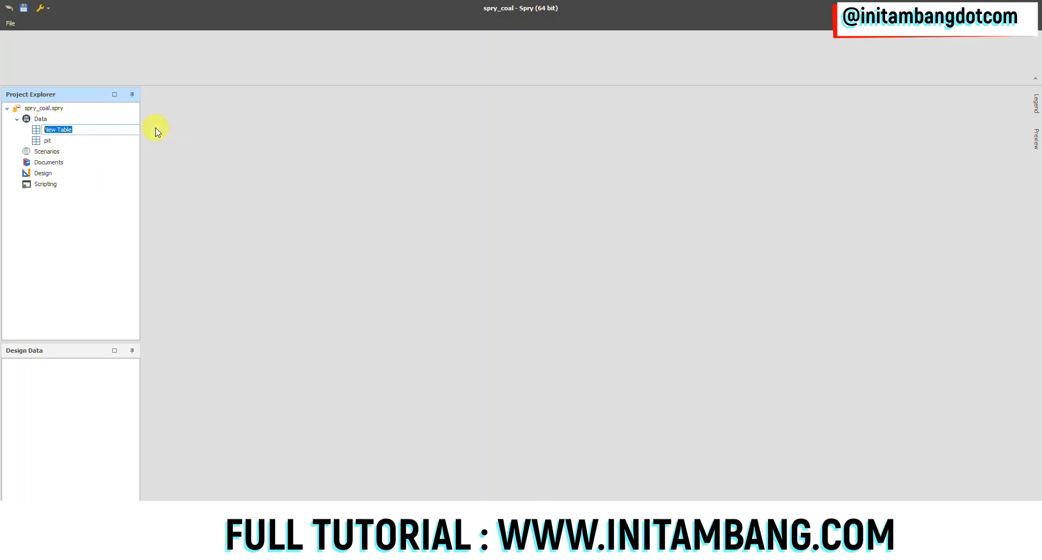
click(57, 140)
Step: Define four levels for the disposal table named disposal, block, strip and bench
right_click(61, 131)
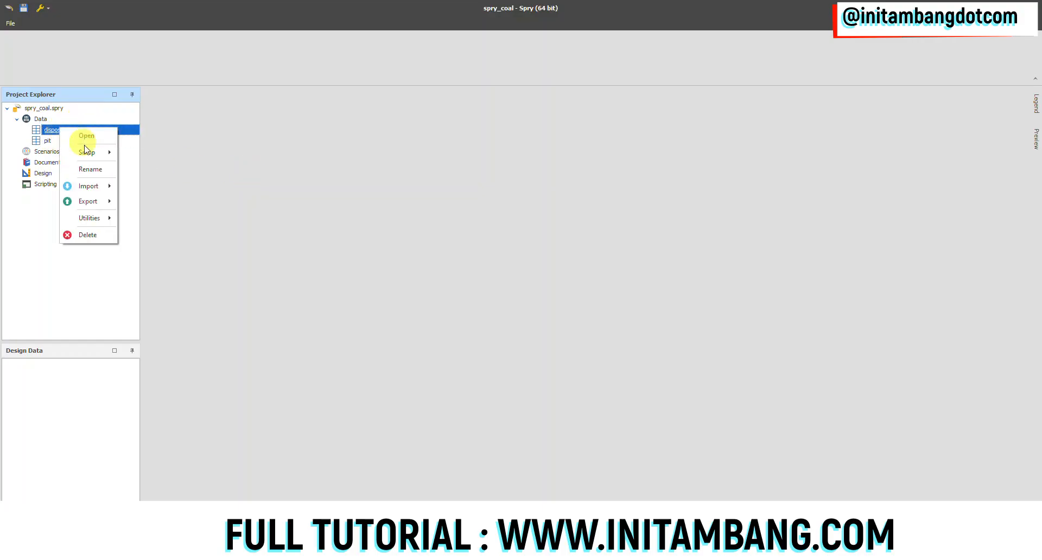
mouse_move(88, 152)
click(142, 170)
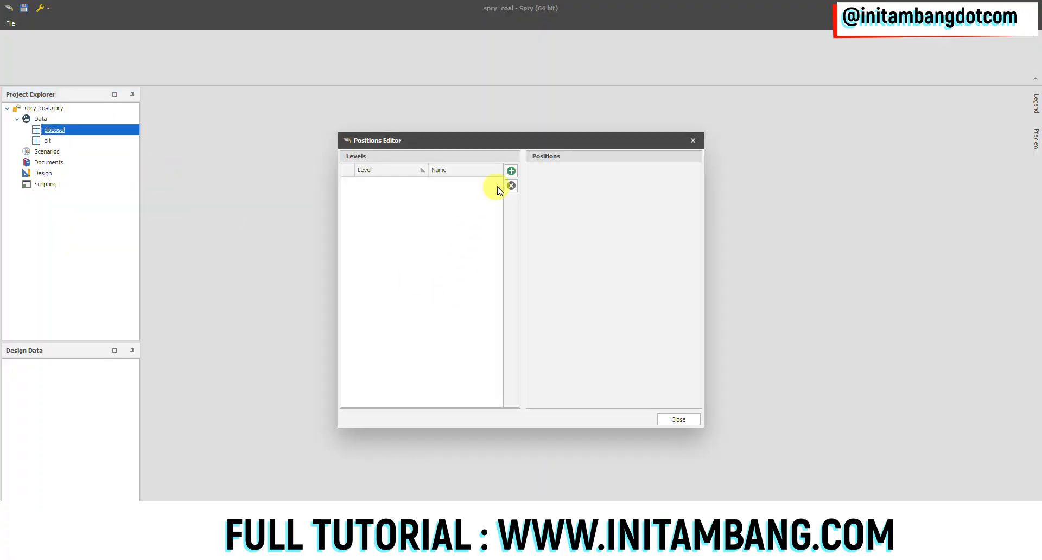
click(510, 171)
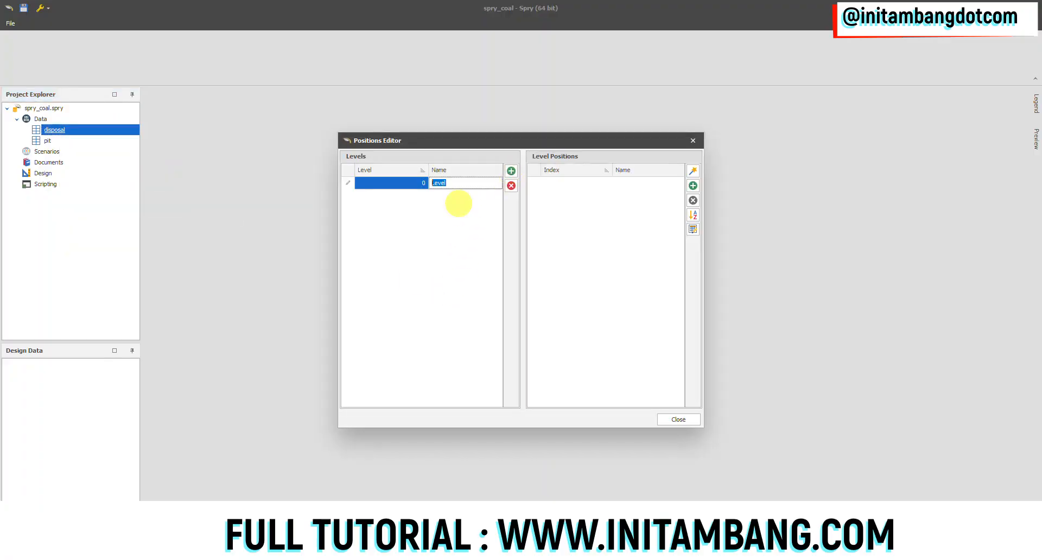
click(511, 171)
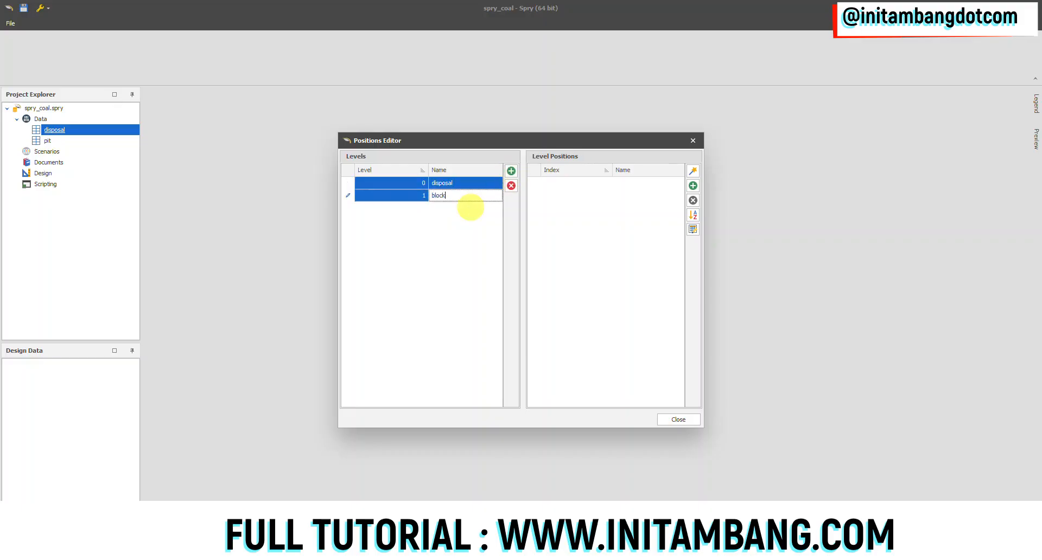
click(511, 171)
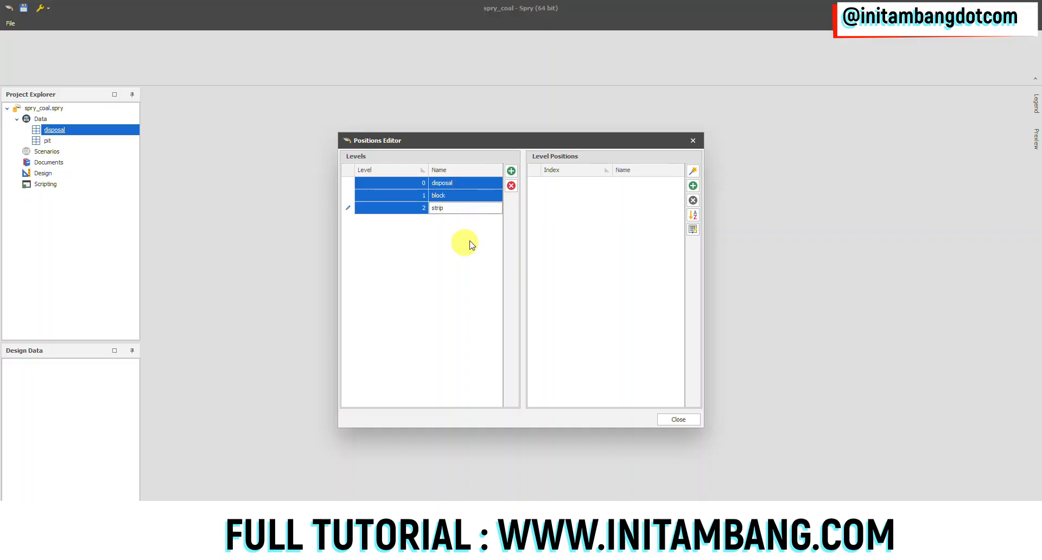
click(511, 171)
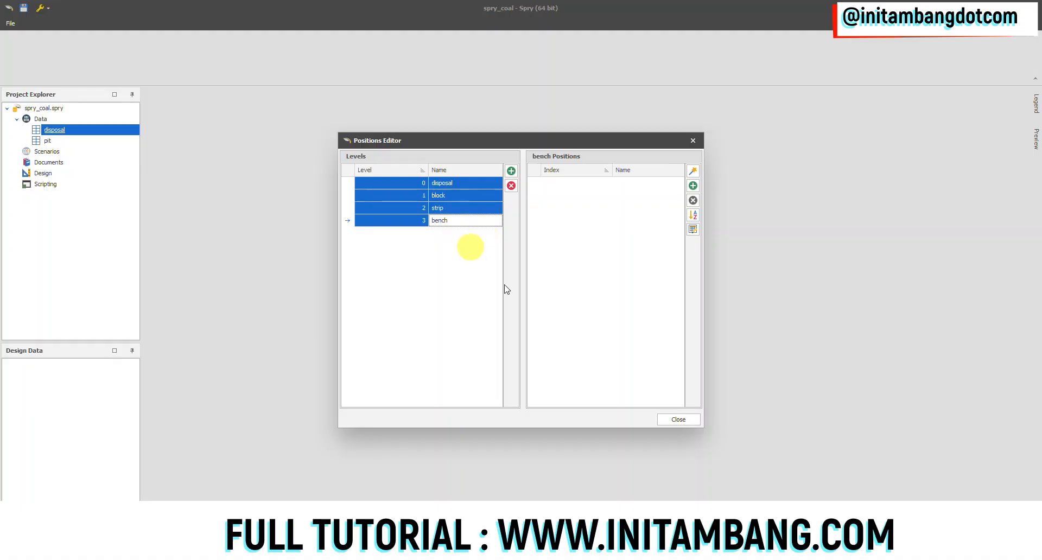
click(673, 419)
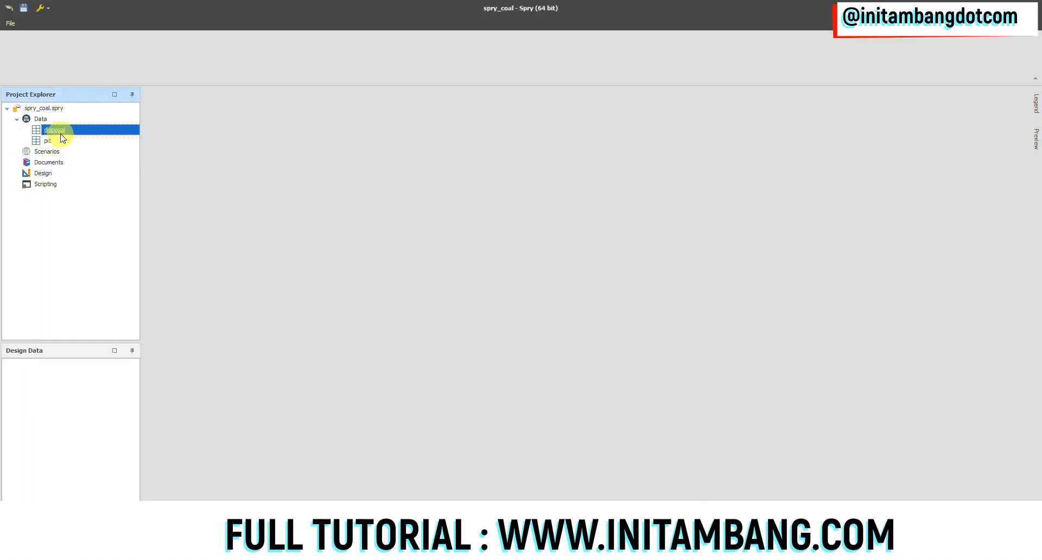
Step: Reopen the disposal table's level setup to check the defined levels, then close it
right_click(63, 134)
mouse_move(105, 153)
click(155, 170)
click(678, 419)
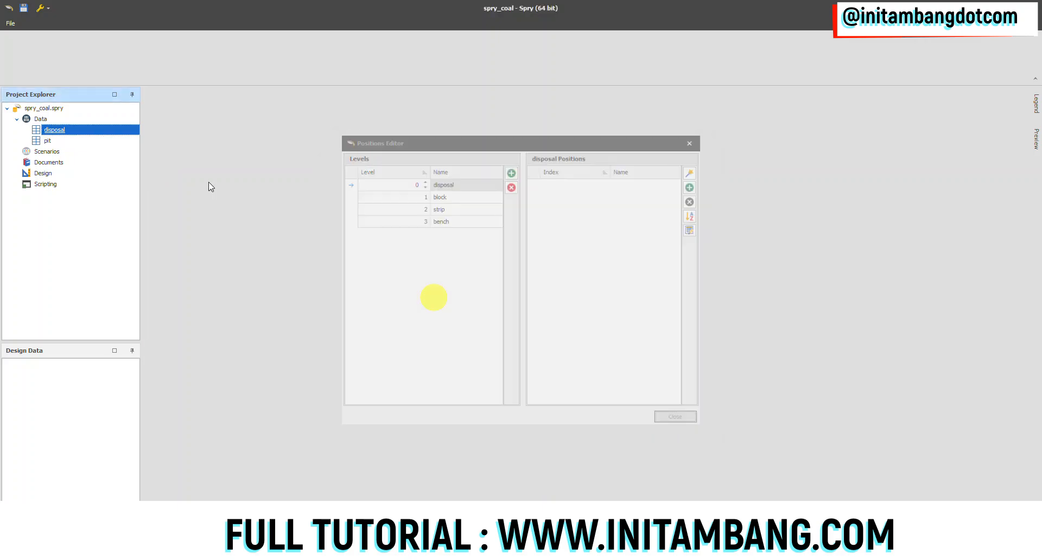
Step: Open the disposal table's field setup and add a folder named waste under the schema
right_click(69, 134)
mouse_move(103, 154)
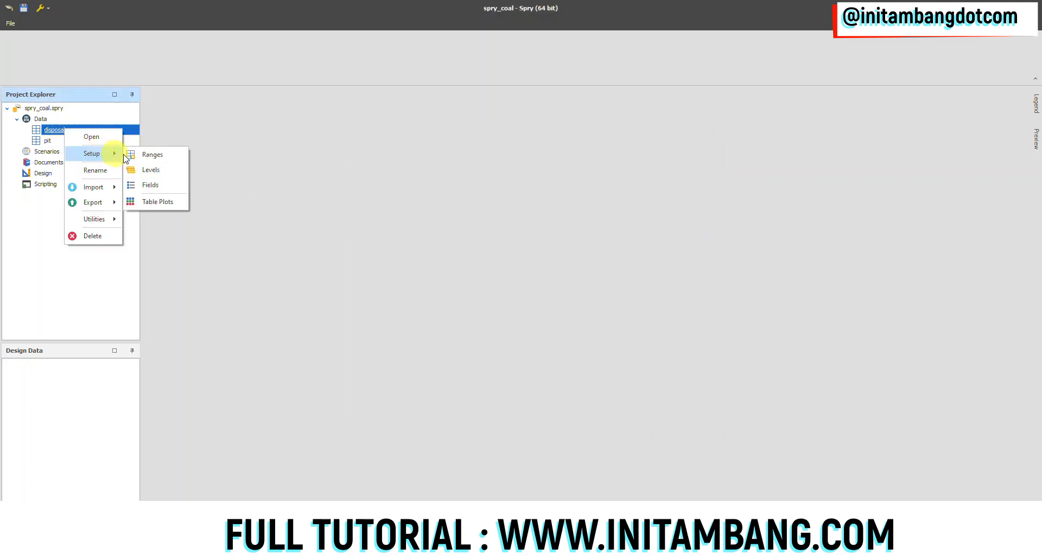
click(155, 186)
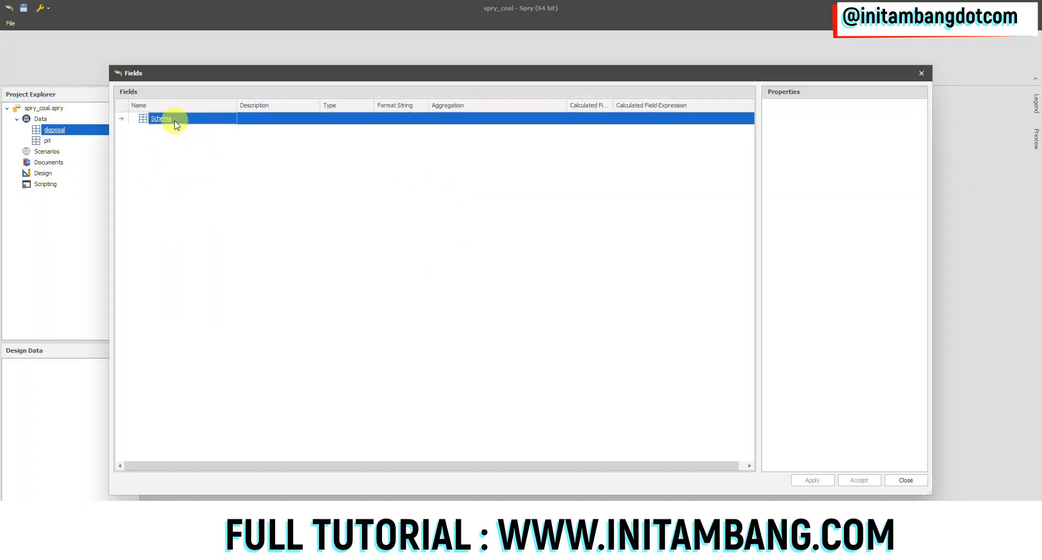
right_click(170, 121)
mouse_move(203, 127)
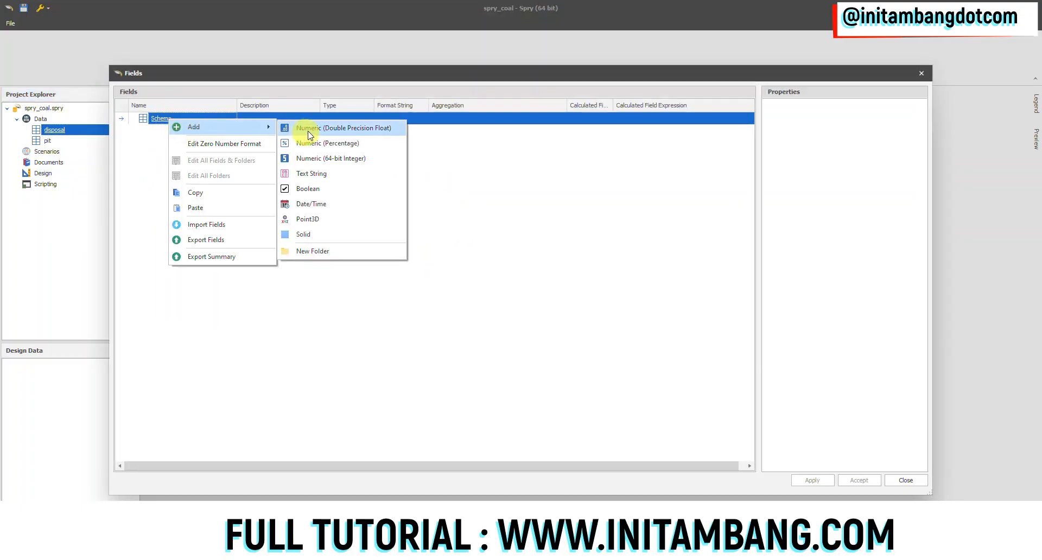
click(313, 251)
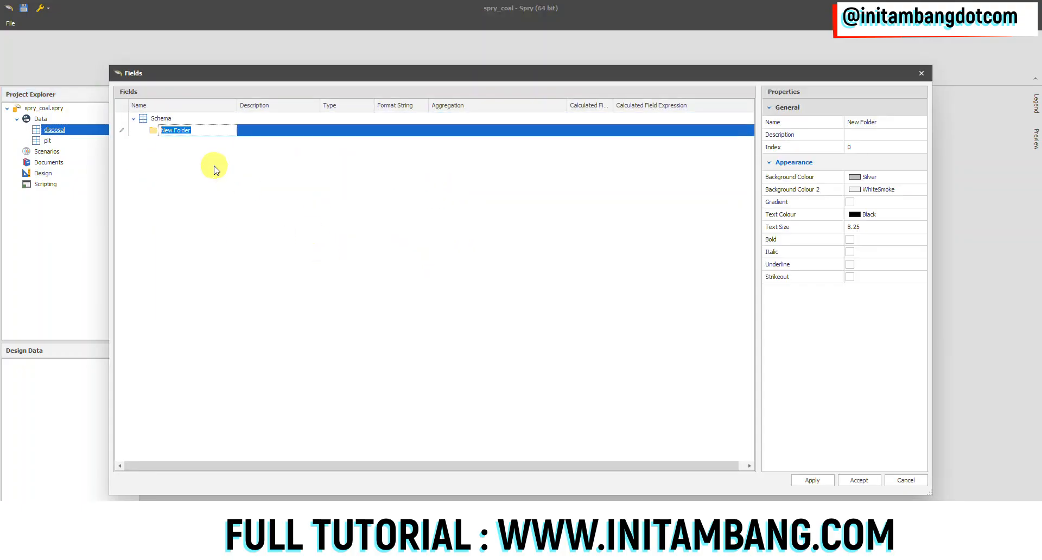
text(vol)
key(Return)
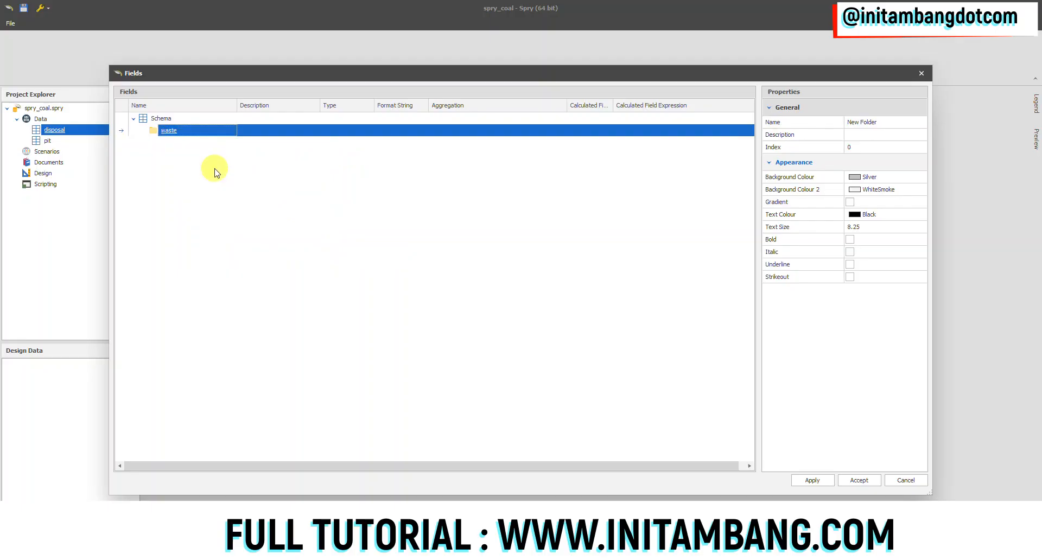
Step: Add a double precision float field named volume to the disposal table's waste folder with Sum as its default aggregation
right_click(177, 134)
mouse_move(201, 141)
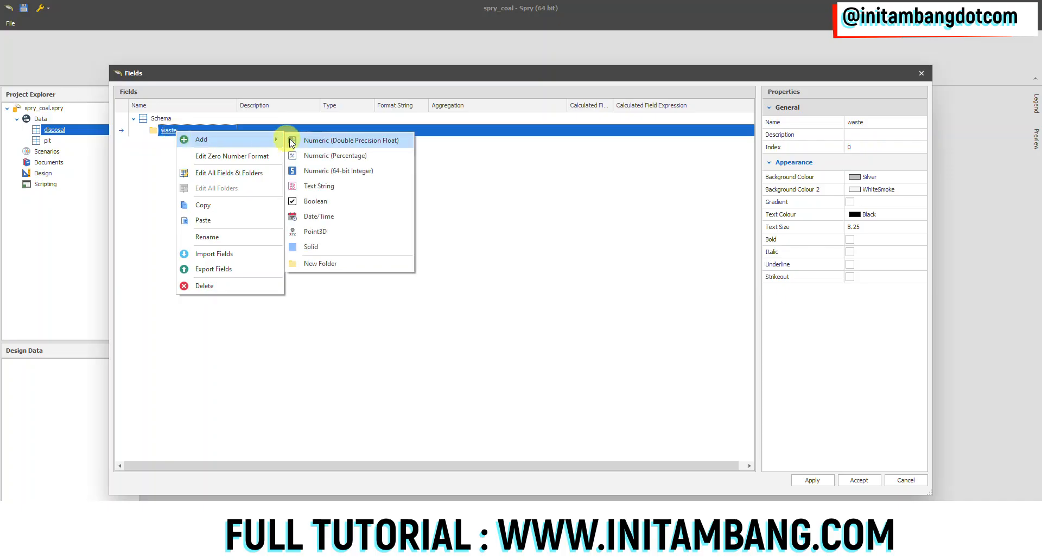
click(305, 141)
text(vo)
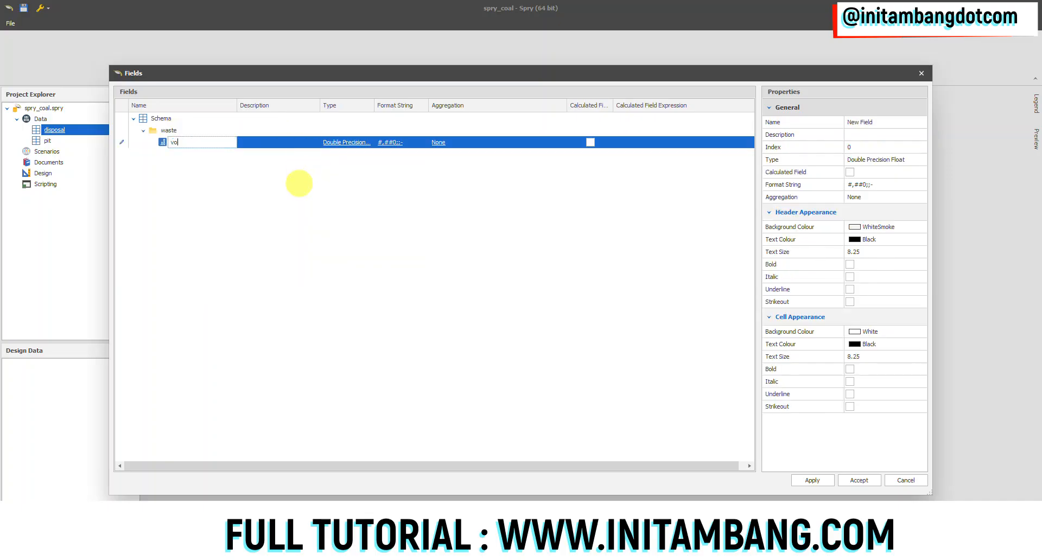
text(lume)
key(Return)
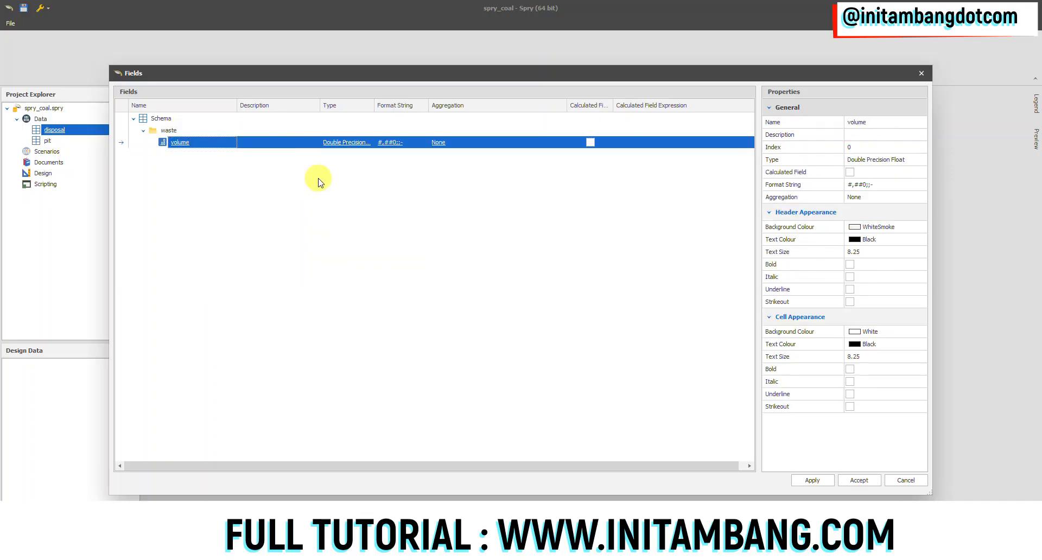
click(451, 142)
click(461, 144)
click(491, 173)
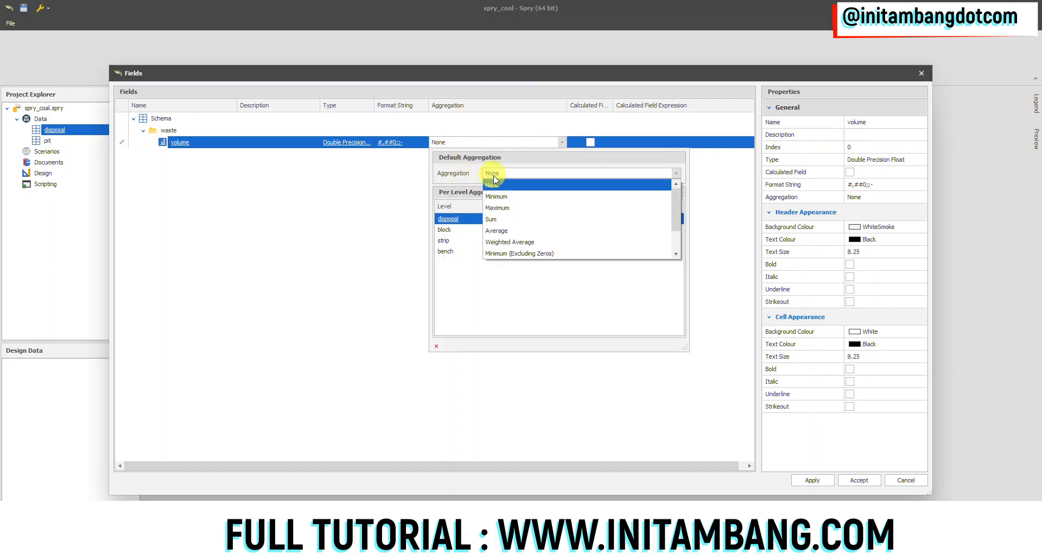
click(496, 226)
click(342, 202)
Step: Add a Point3D field named centroid roof to the disposal table's waste folder
right_click(165, 131)
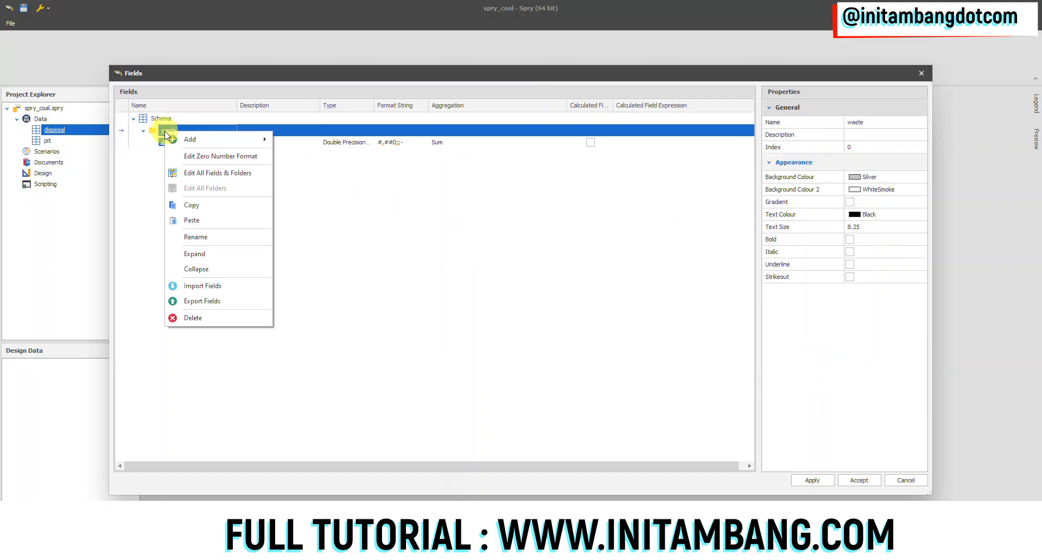
mouse_move(243, 146)
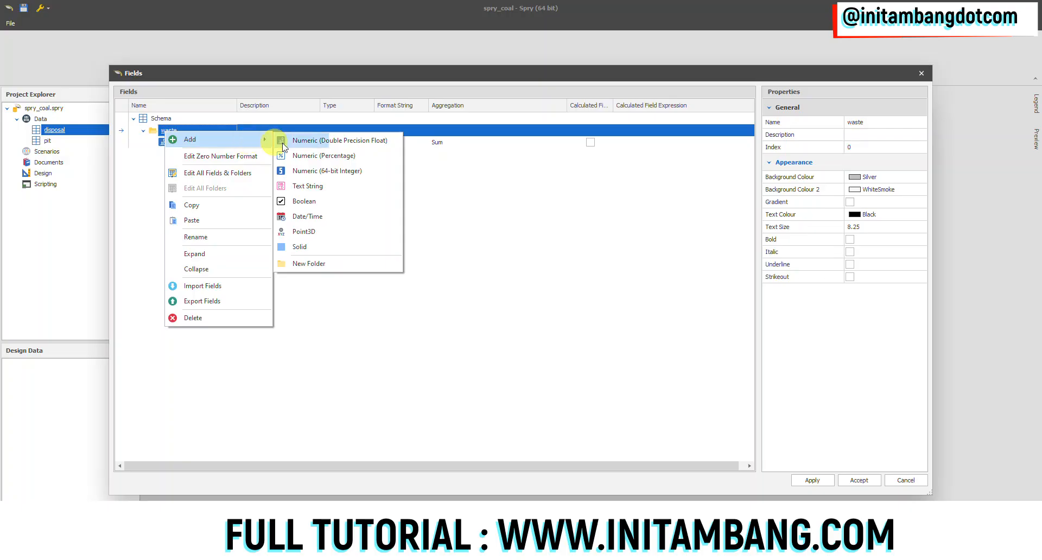
click(296, 232)
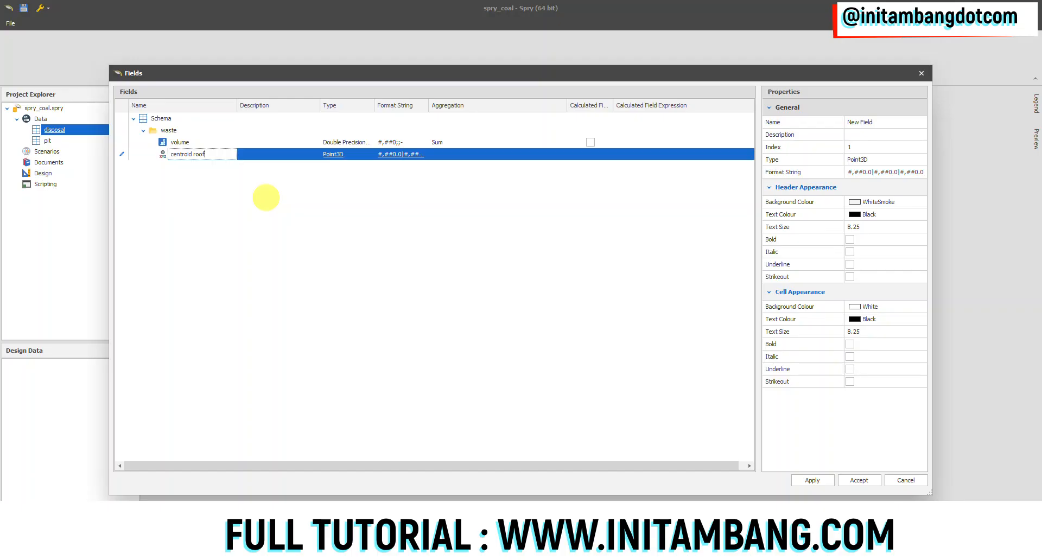
key(Return)
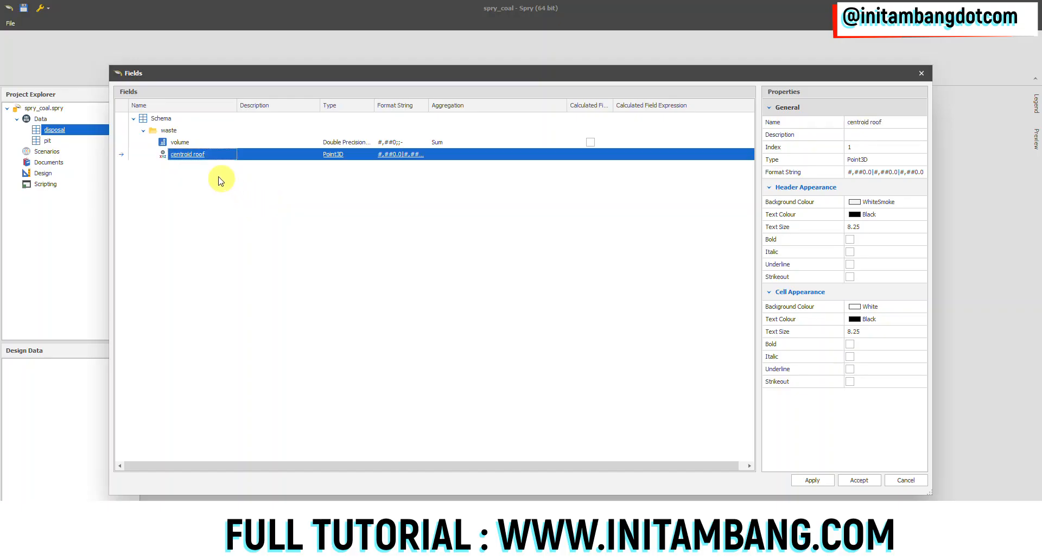
Step: Make two copies of the centroid roof field in the waste folder
right_click(202, 155)
click(233, 163)
right_click(211, 166)
click(236, 175)
Step: Rename the two copied Point3D fields centroid centre and centroid floor
click(342, 166)
click(895, 122)
drag(897, 122, 872, 124)
text(cen)
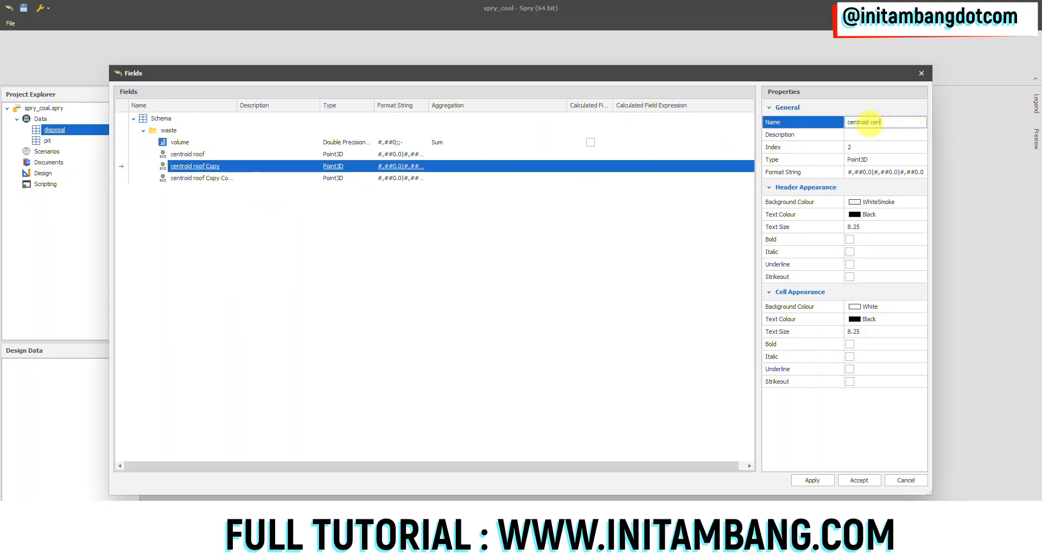
text(tre)
click(507, 221)
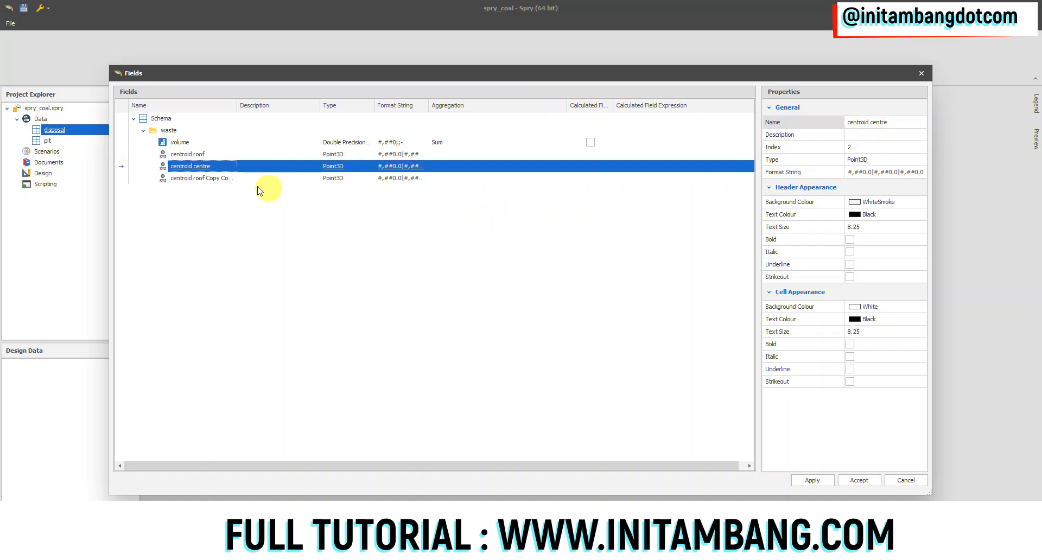
click(217, 178)
click(897, 124)
drag(914, 124, 870, 124)
text(floor)
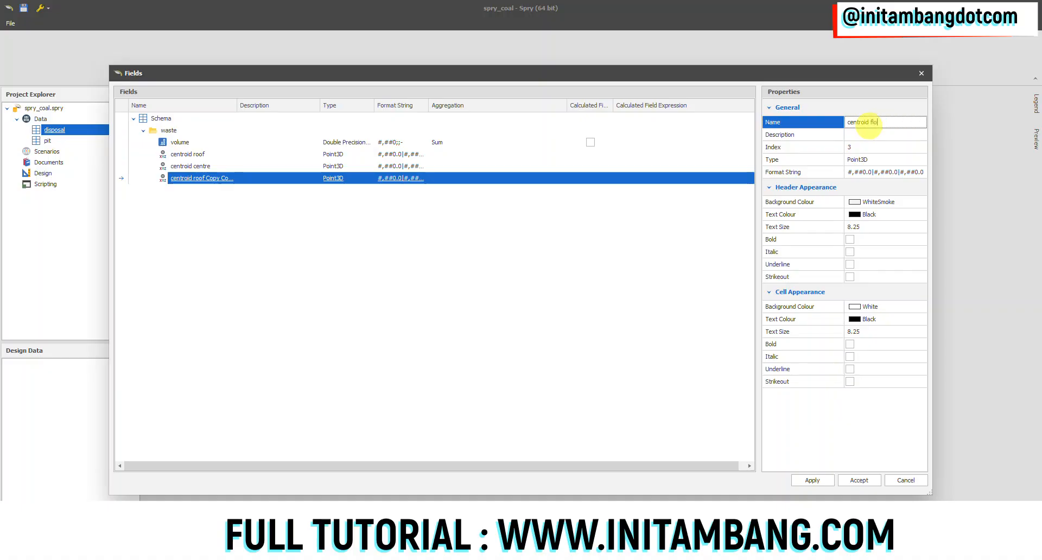
Step: Add a Solid type field named solid to the waste folder, apply the disposal field setup and close it
right_click(167, 132)
mouse_move(215, 141)
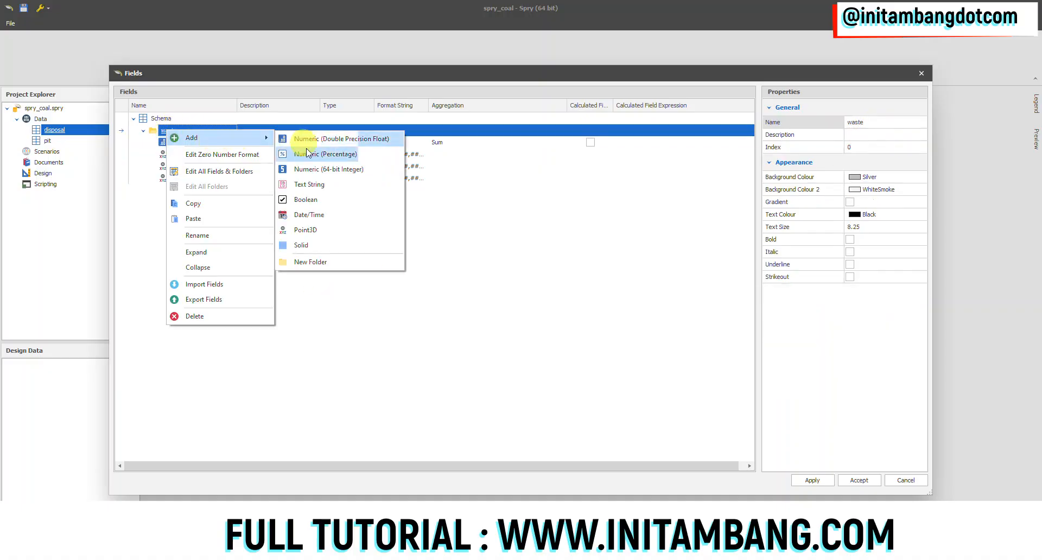
click(302, 244)
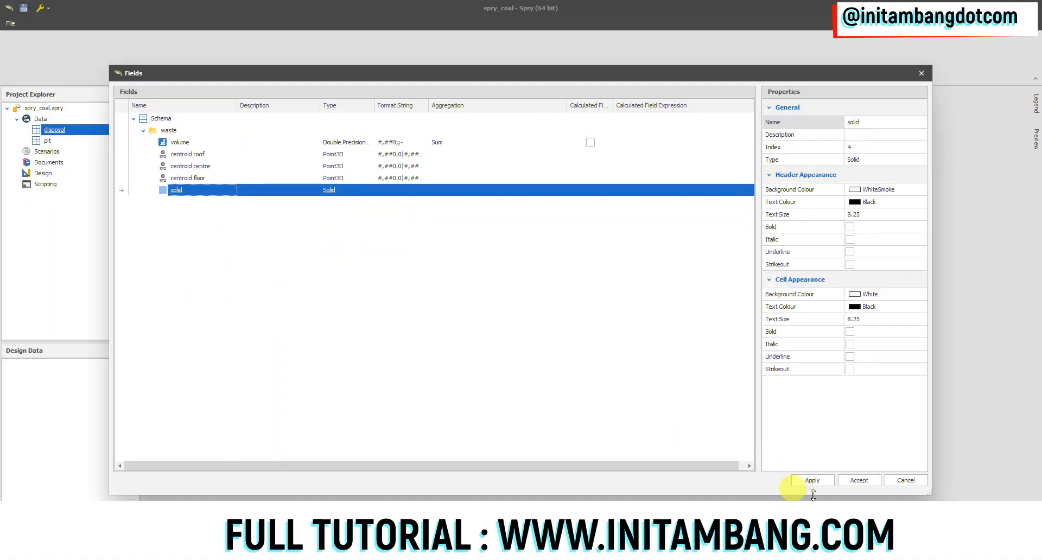
click(814, 480)
click(905, 481)
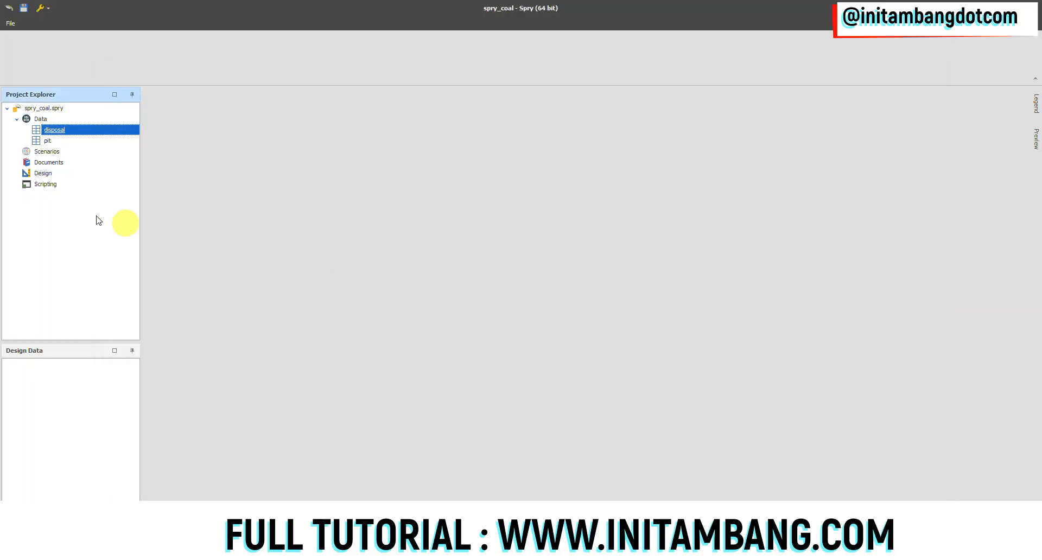
click(54, 140)
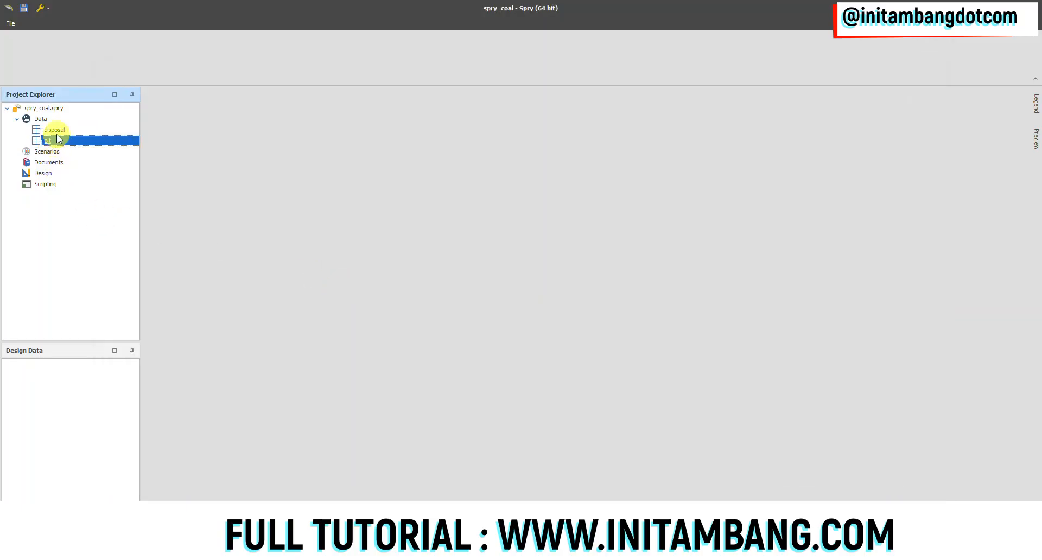
click(60, 130)
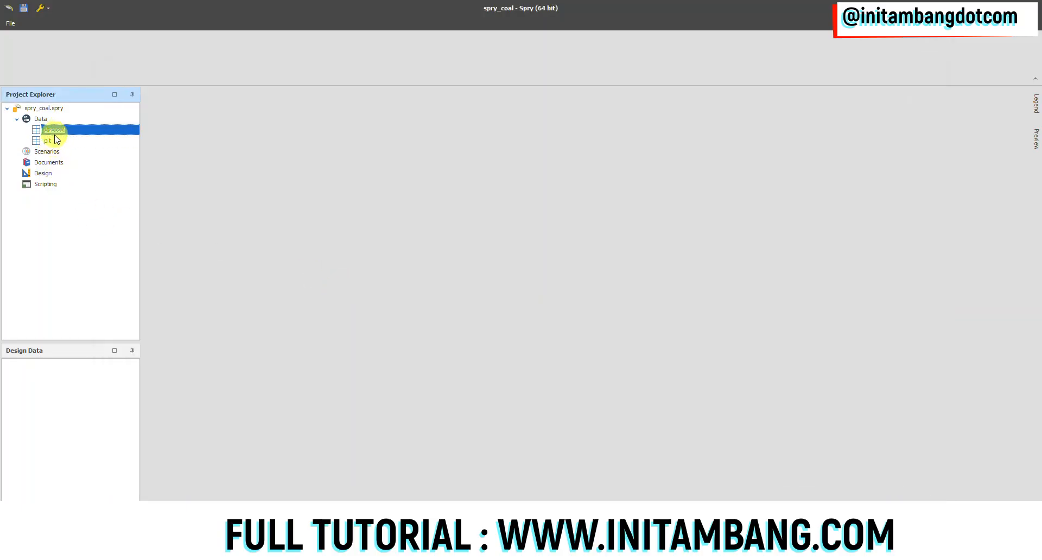
click(55, 141)
click(56, 131)
click(43, 141)
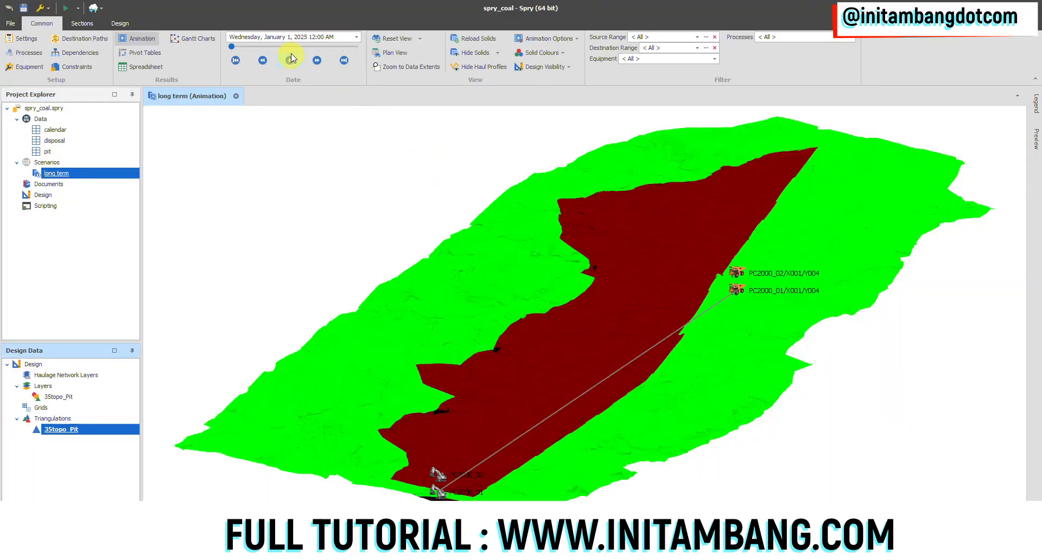
Step: Reload the solids and play the long term scenario's animation from January 1, 2025
click(475, 39)
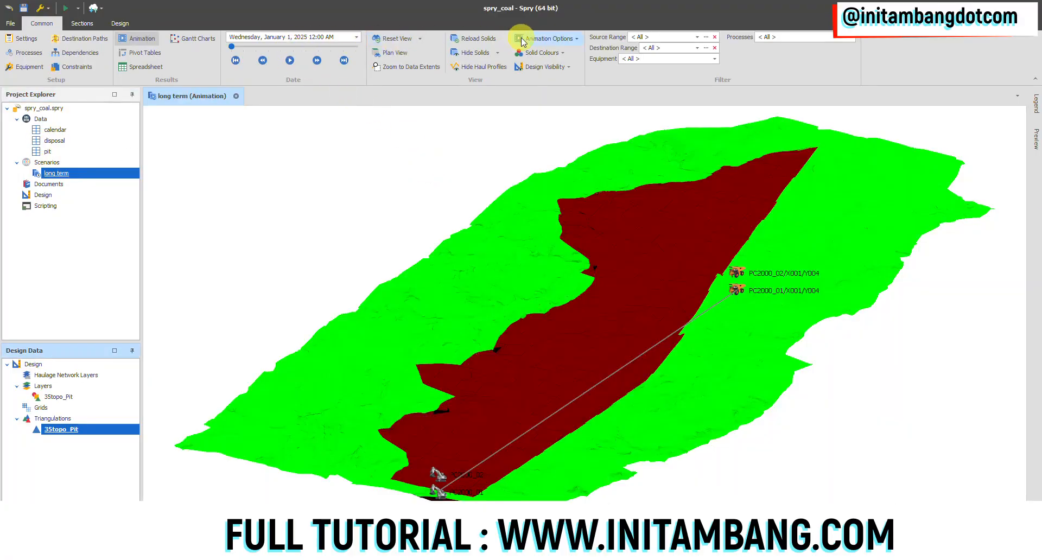
click(290, 60)
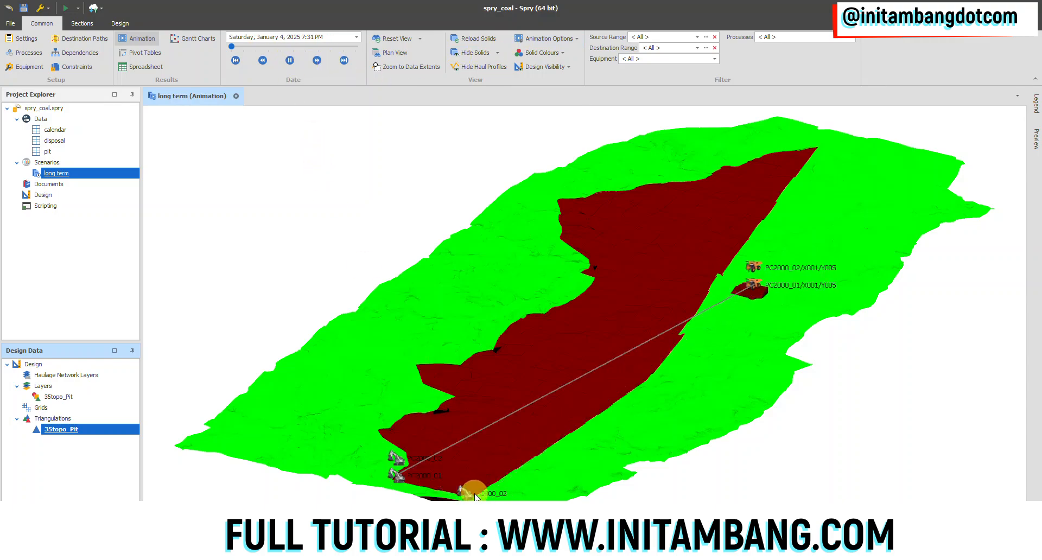